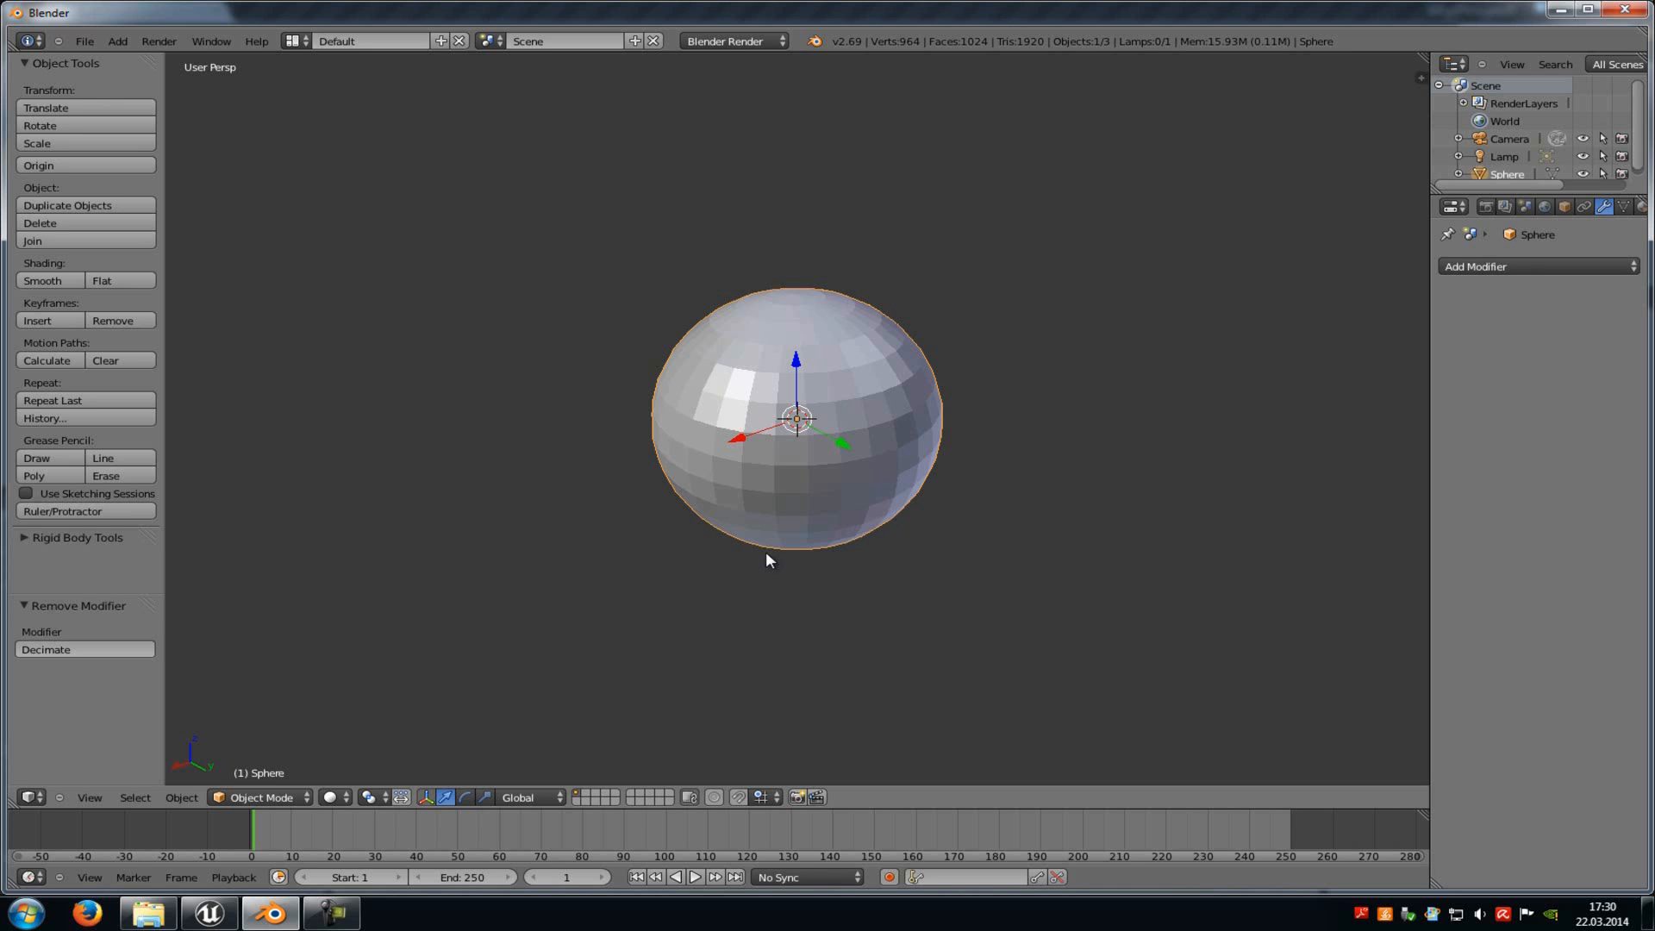
Export the full-resolution sphere from Blender as base.fbx on the Desktop.
{"action": "mouse_move", "coordinate": [674, 529]}
{"action": "middle_mouse_down"}
{"action": "mouse_move", "coordinate": [992, 469]}
{"action": "mouse_move", "coordinate": [912, 505]}
{"action": "middle_mouse_up"}
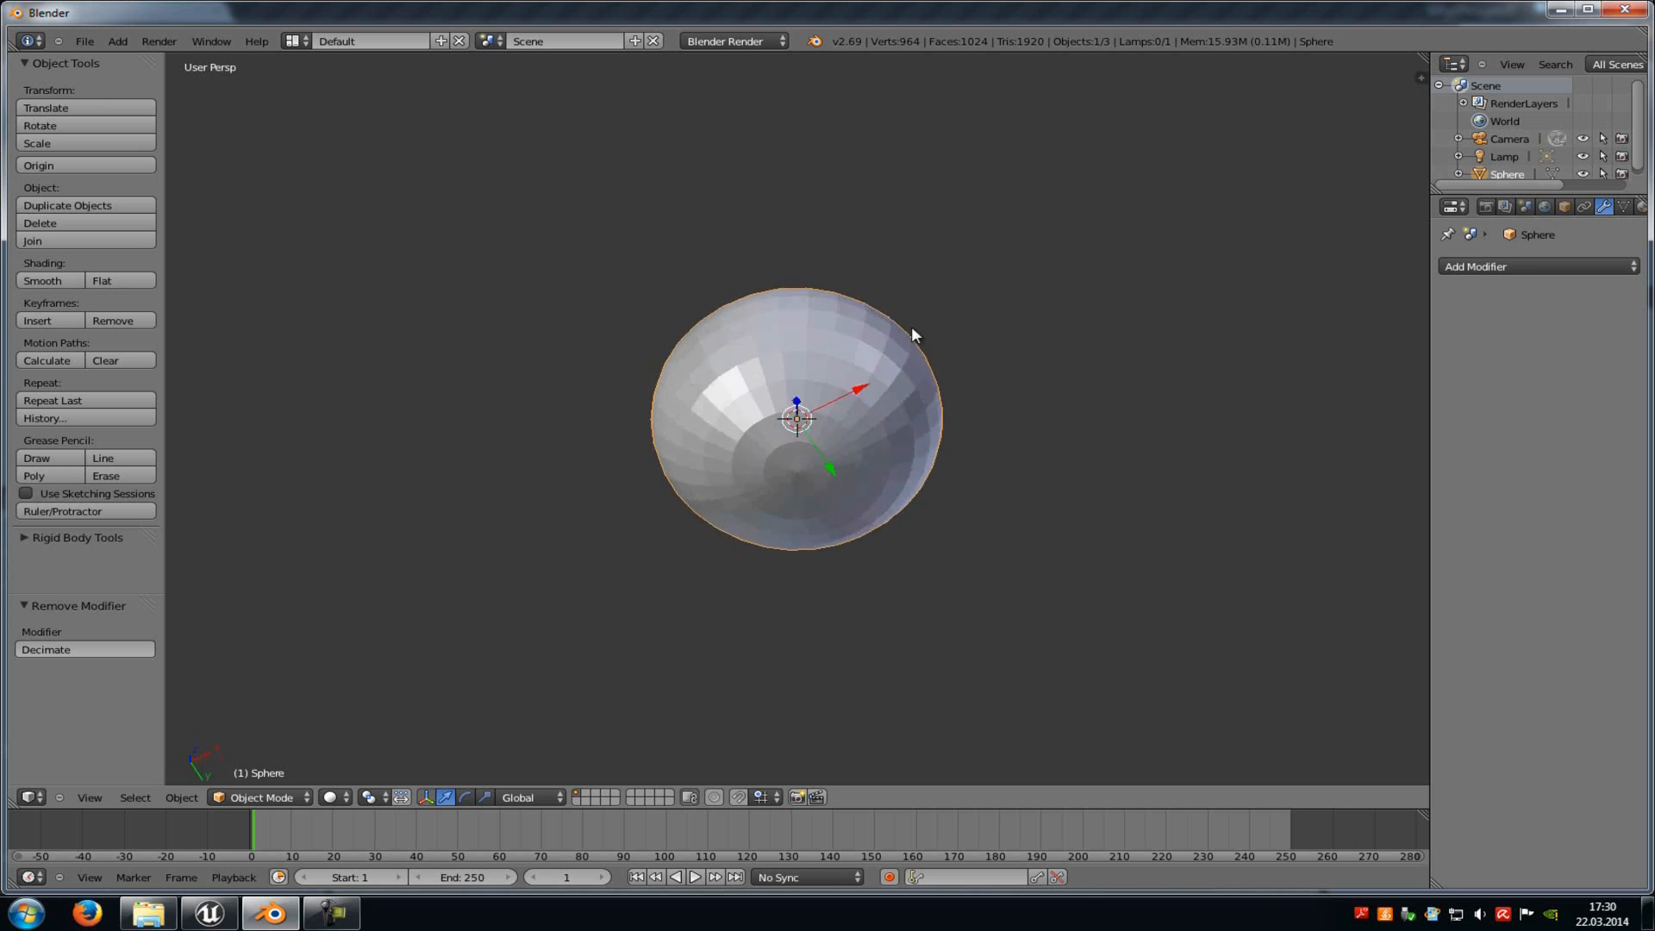
{"action": "left_click", "coordinate": [80, 41]}
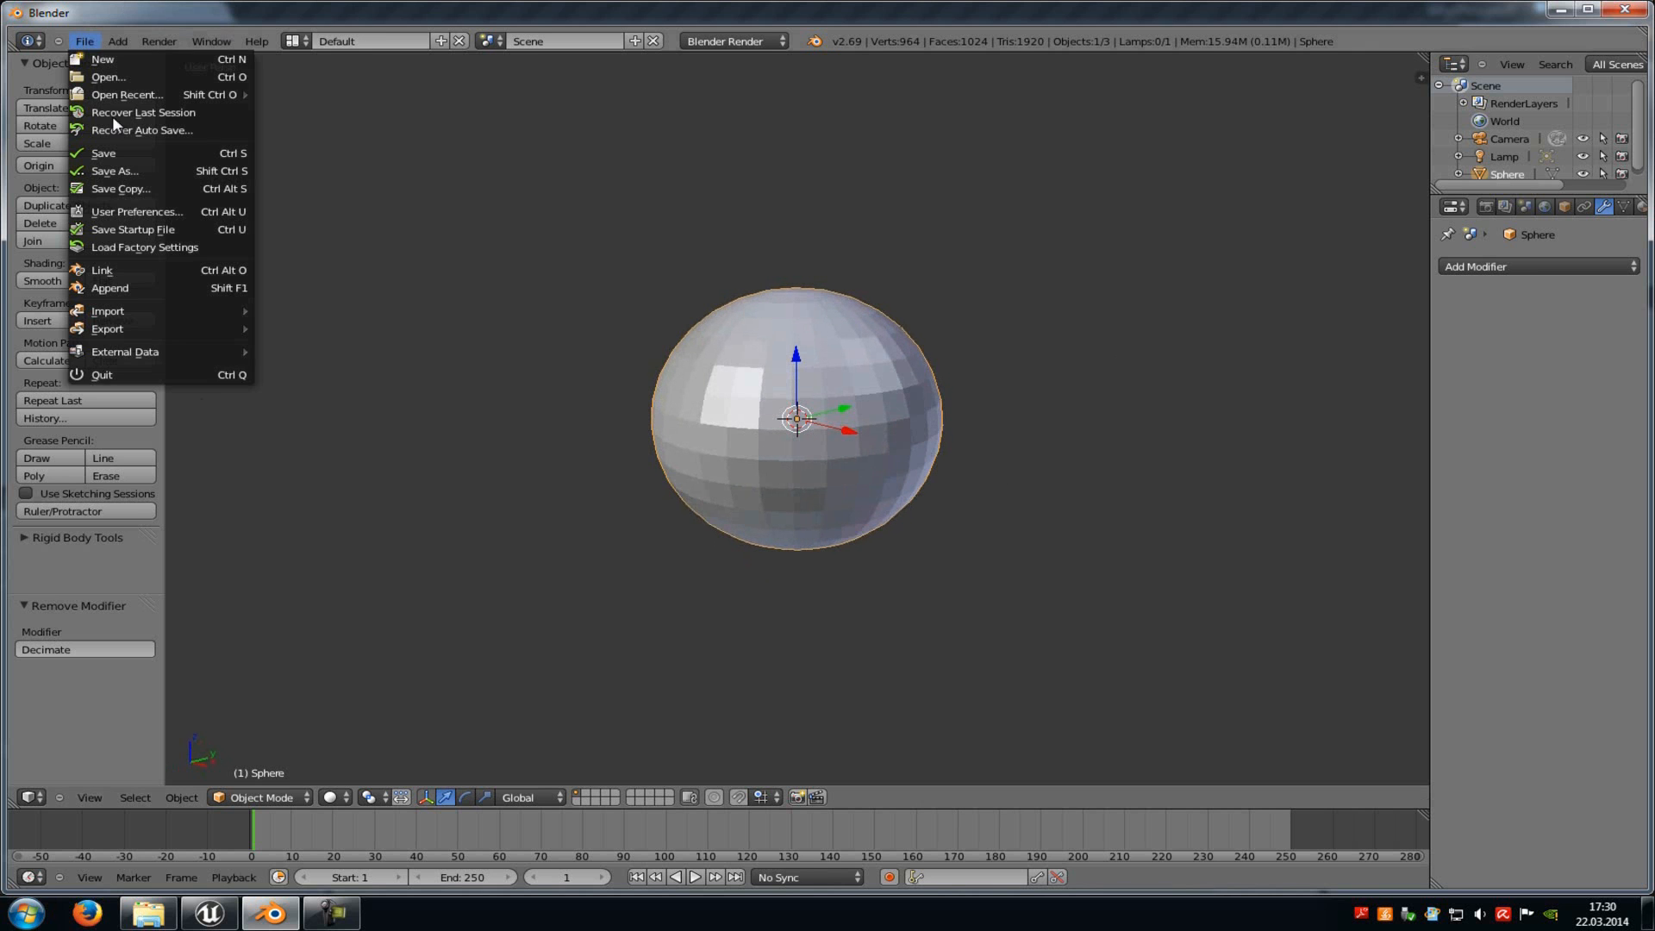
{"action": "left_click", "coordinate": [91, 349]}
{"action": "left_click", "coordinate": [349, 417]}
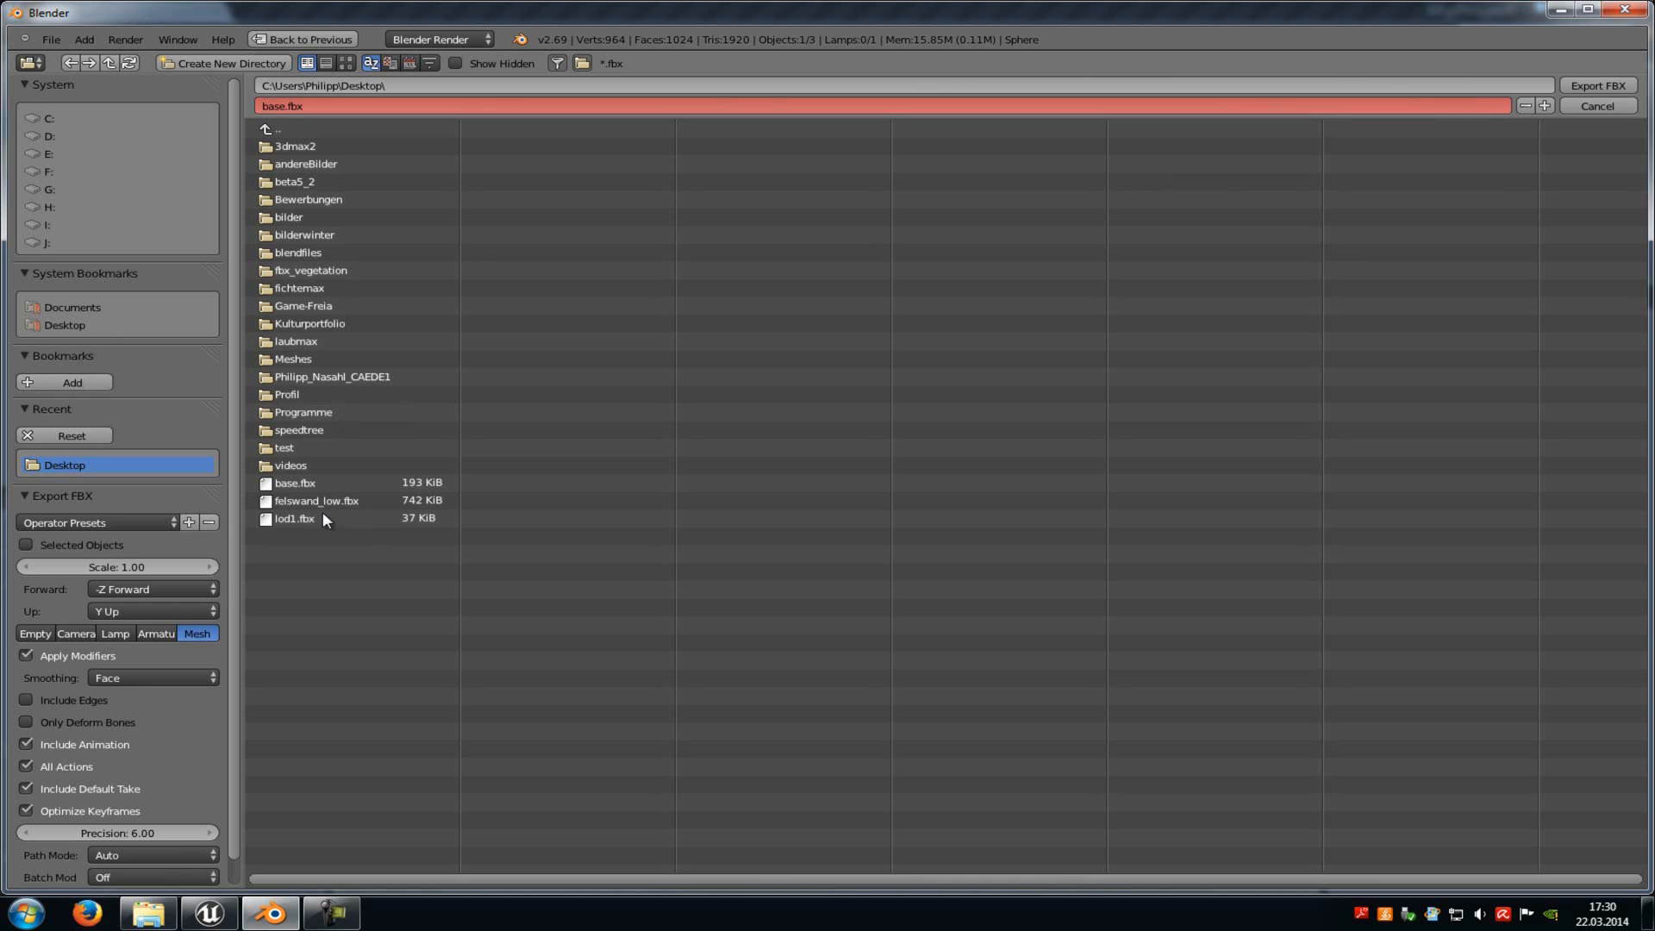
{"action": "double_click", "coordinate": [312, 481]}
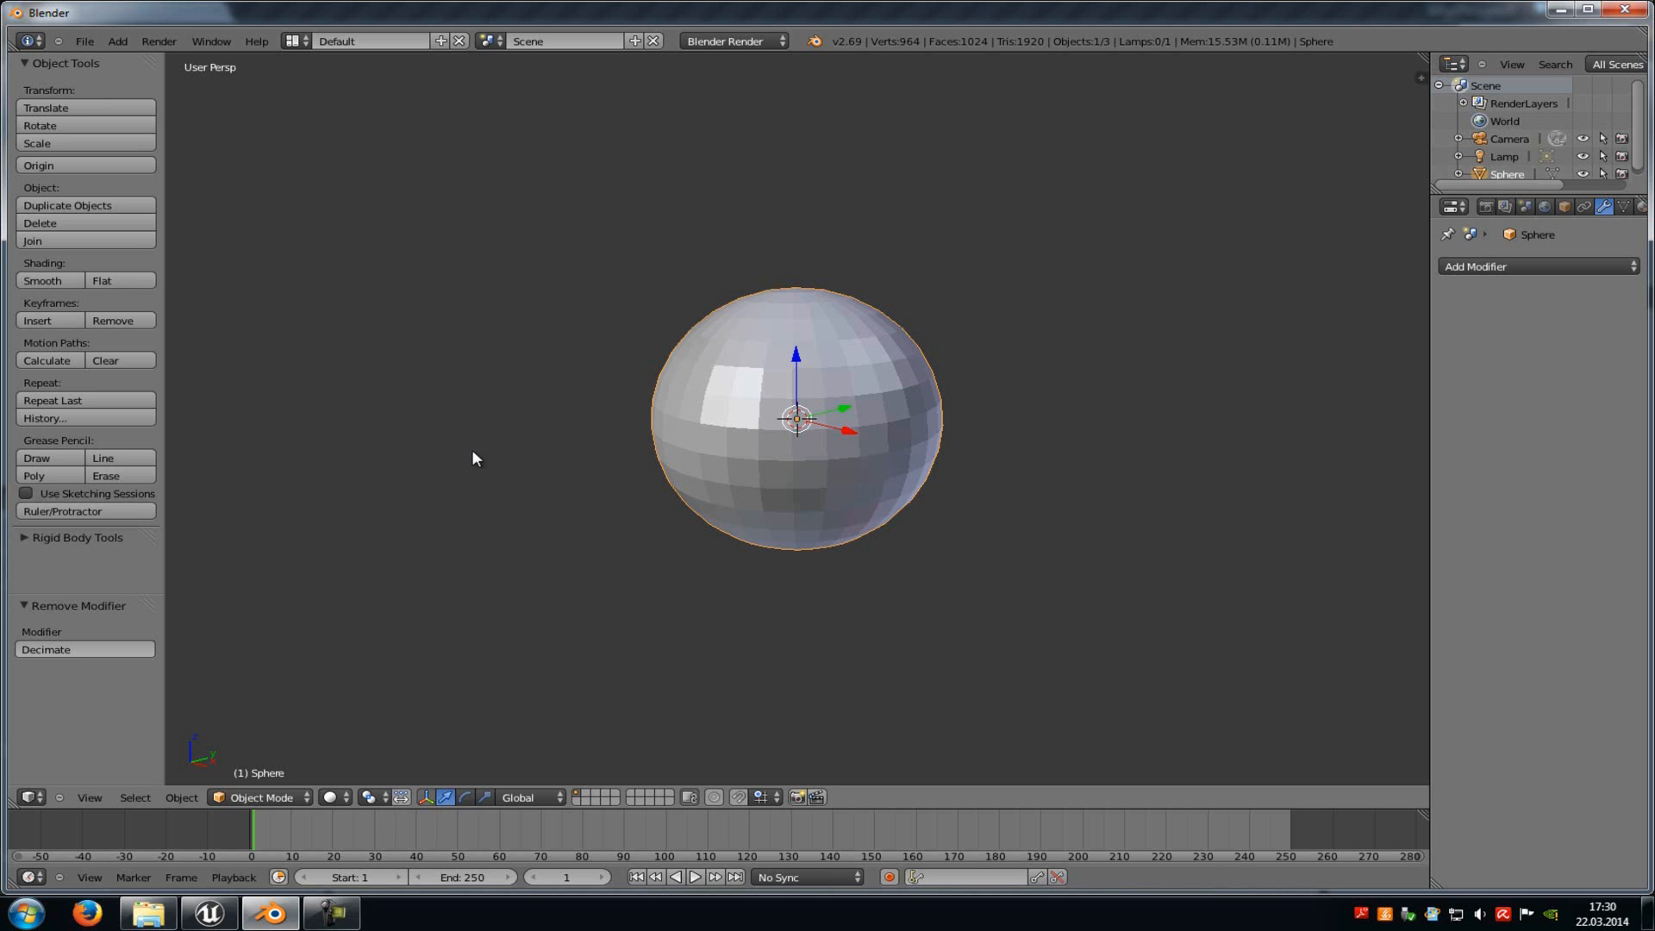
{"action": "middle_click_drag", "start_coordinate": [512, 438], "coordinate": [620, 461]}
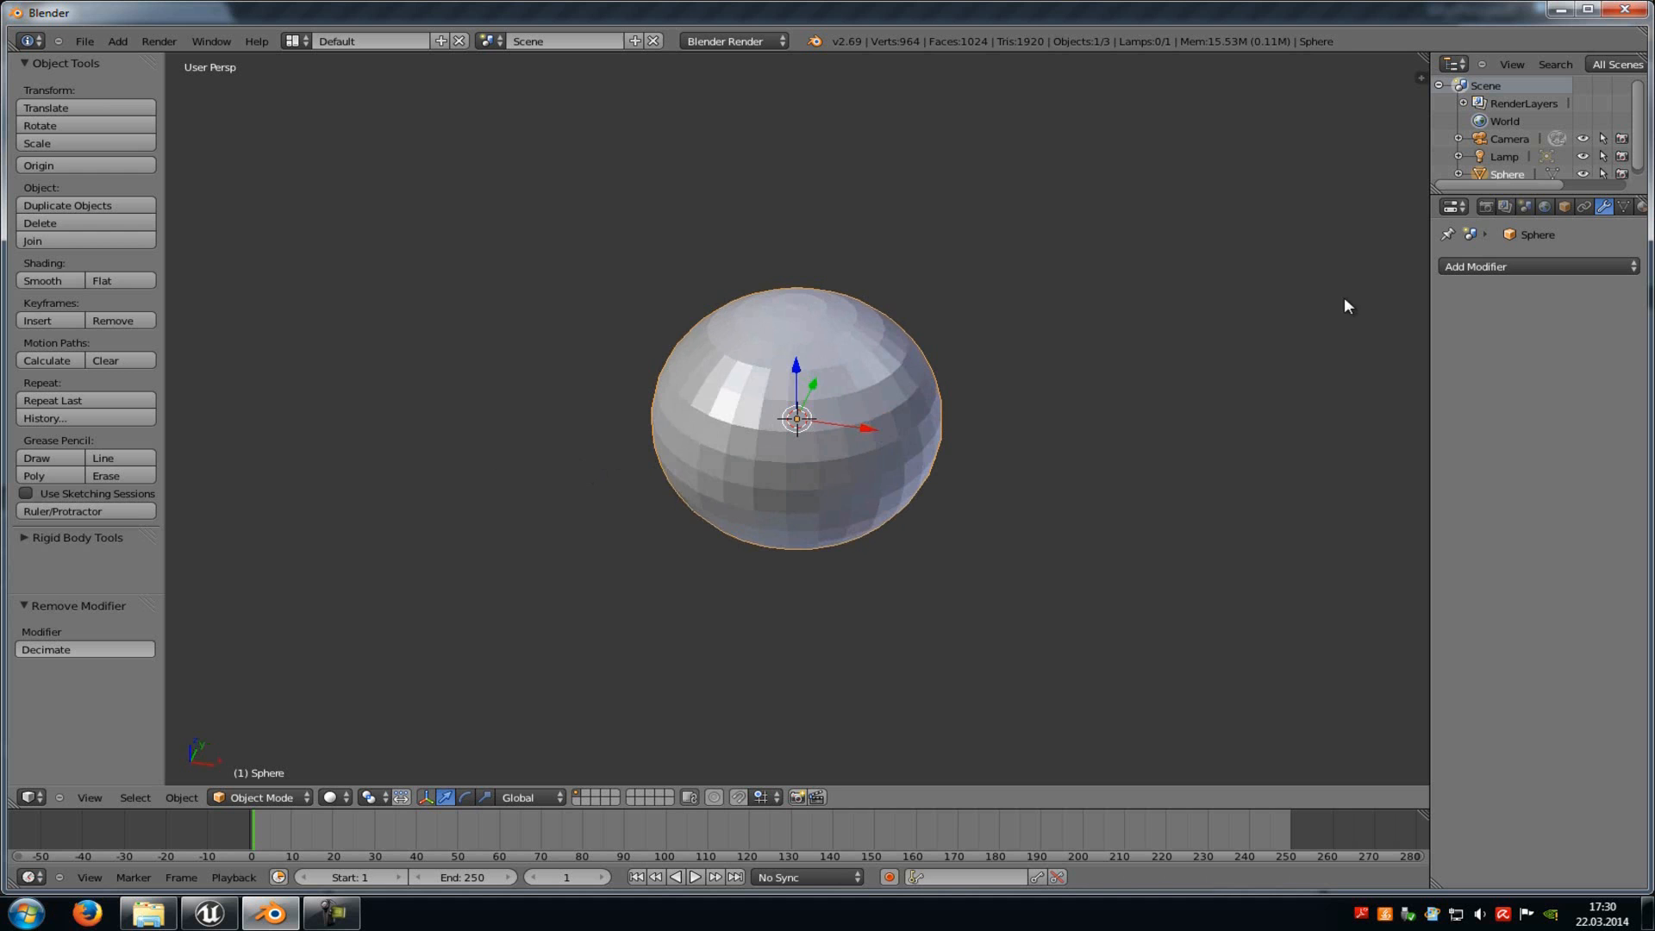
Add a Decimate modifier to the sphere with ratio 0.1, reducing it to 188 faces.
{"action": "left_click", "coordinate": [1539, 266]}
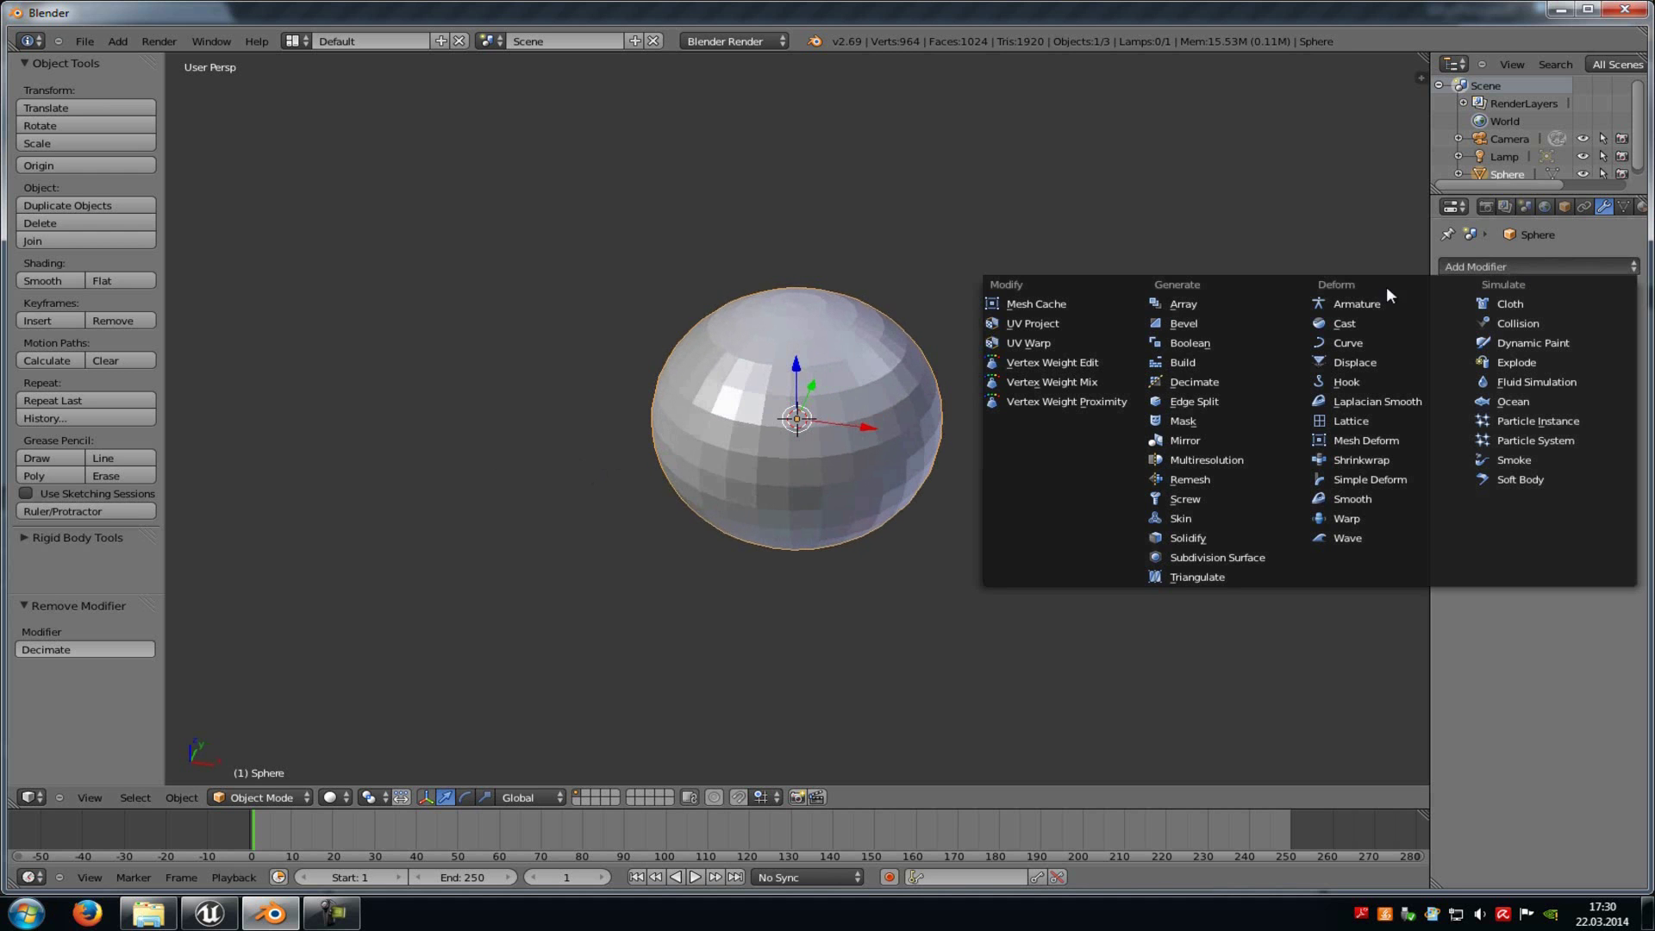
{"action": "left_click", "coordinate": [1202, 378]}
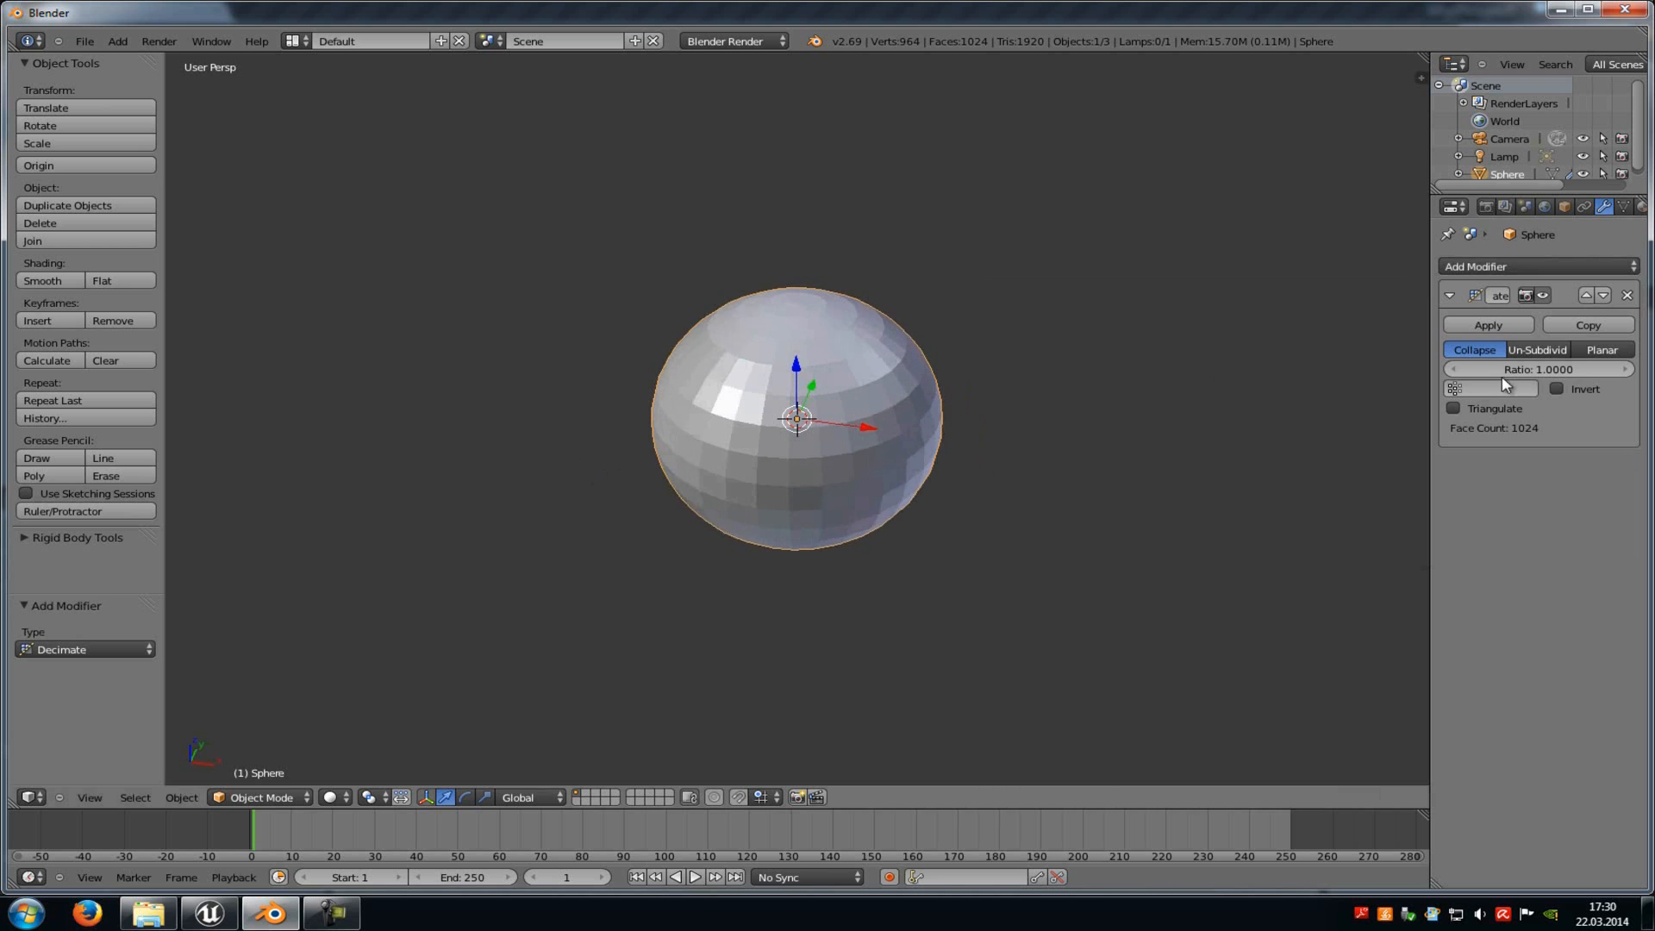
{"action": "double_click", "coordinate": [1550, 370]}
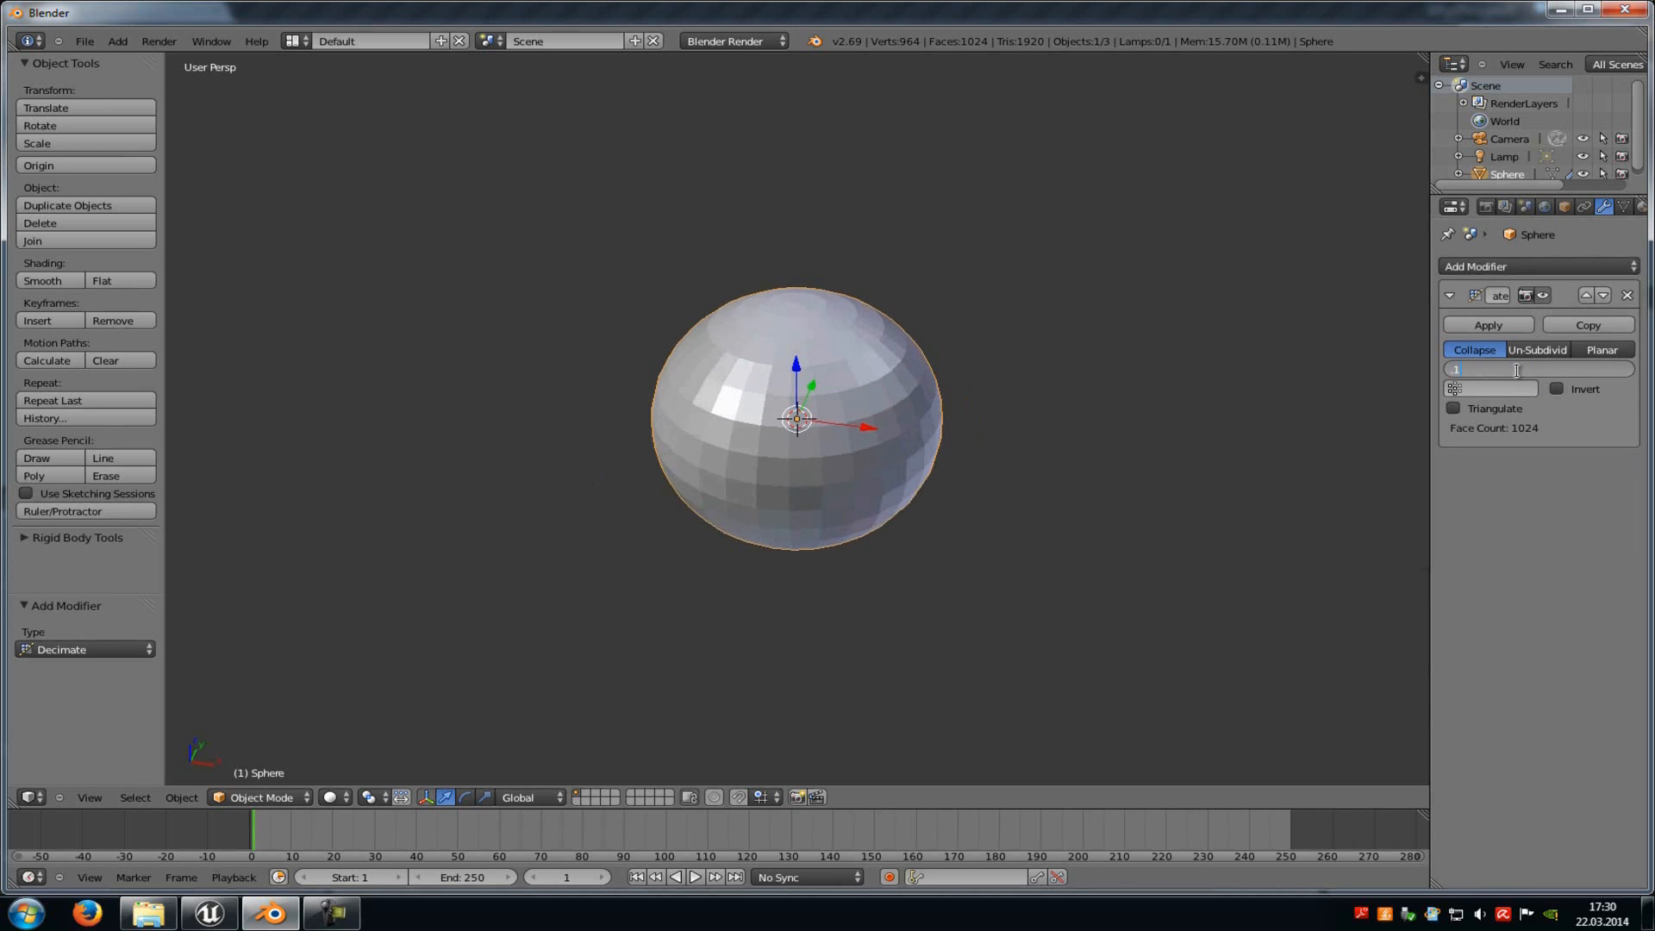
{"action": "key", "text": "Return"}
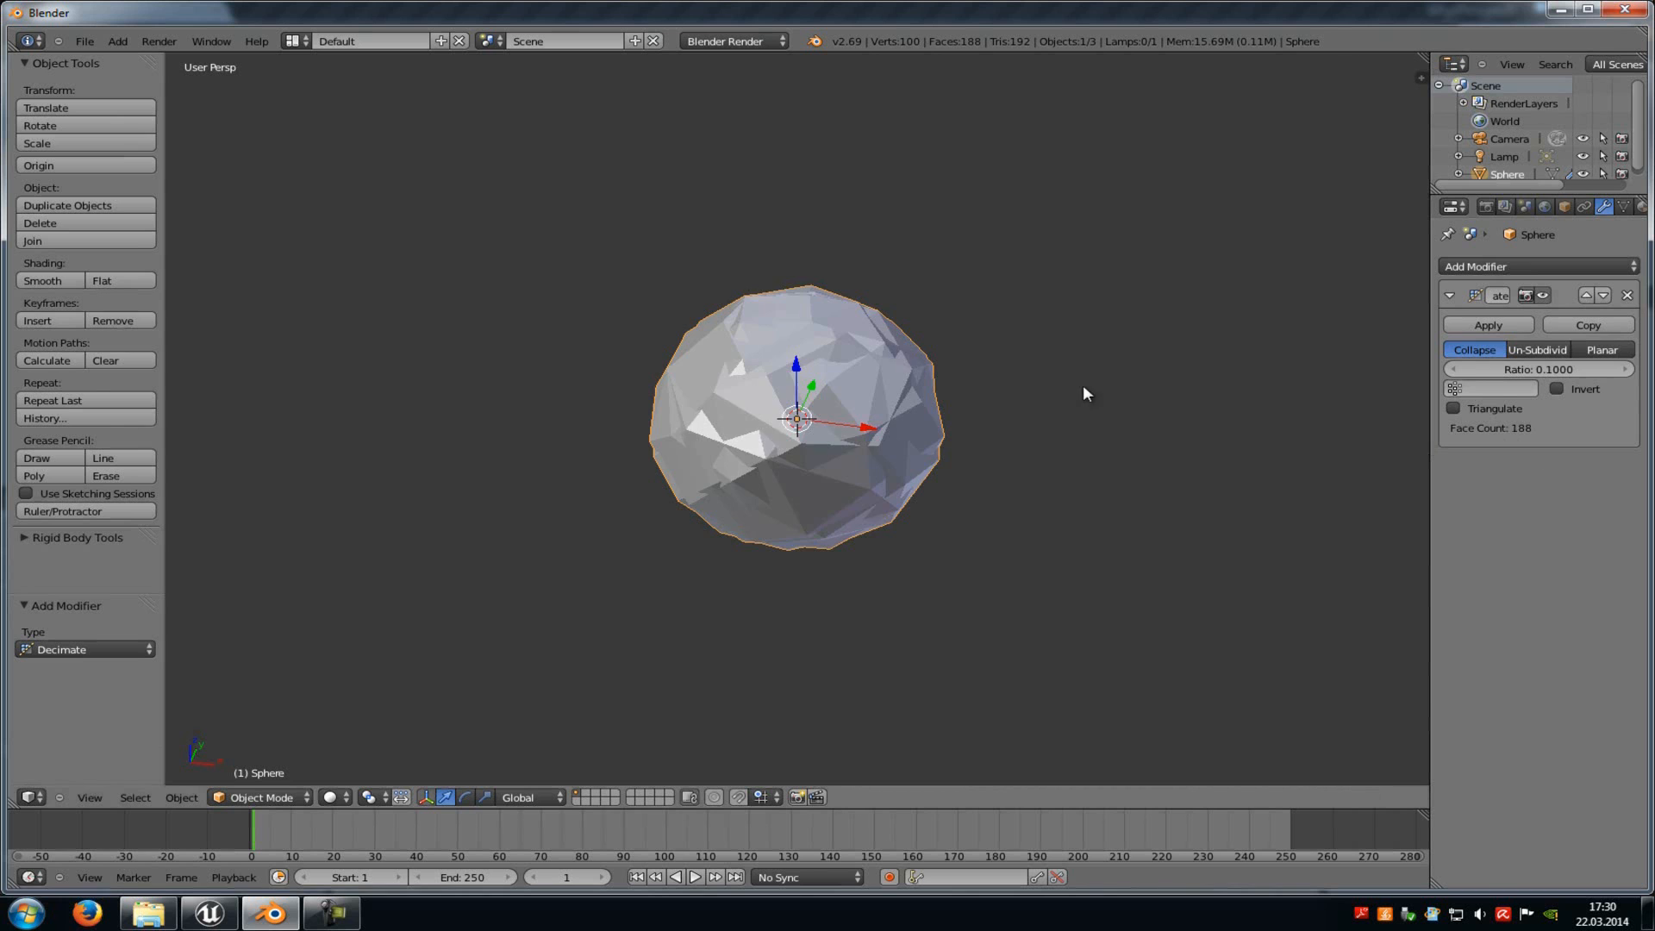
{"action": "key", "text": "KP_4"}
{"action": "key", "text": "KP_4"}
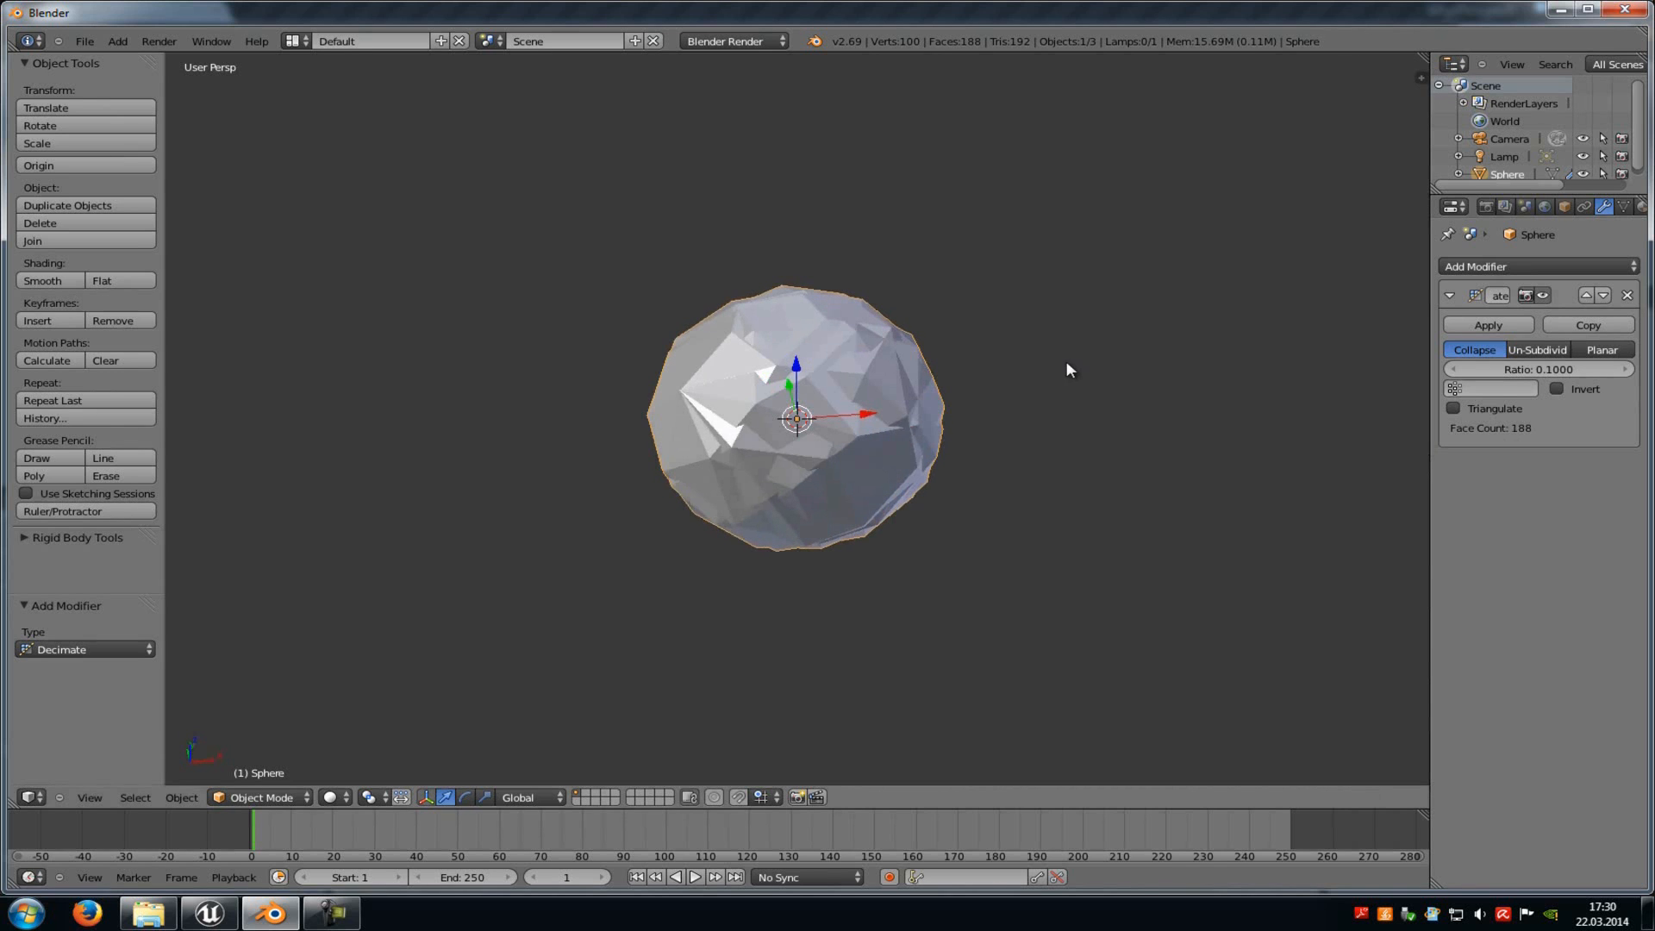
Export the decimated sphere from Blender as lod1.fbx on the Desktop.
{"action": "left_click", "coordinate": [86, 40]}
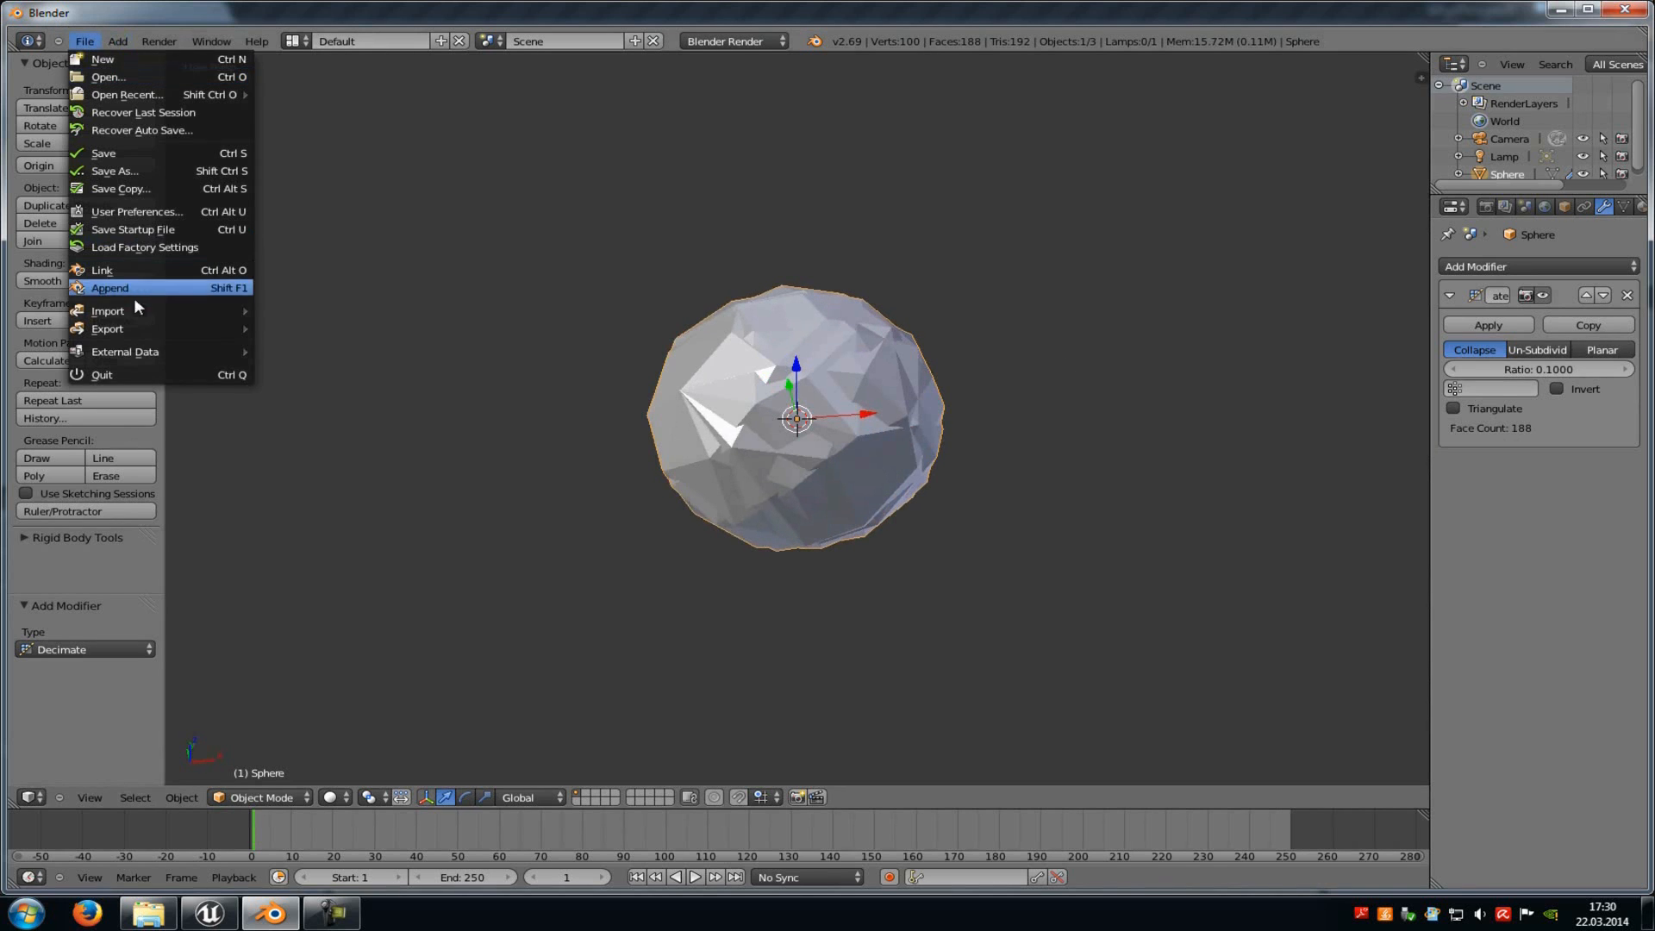
{"action": "left_click", "coordinate": [337, 402]}
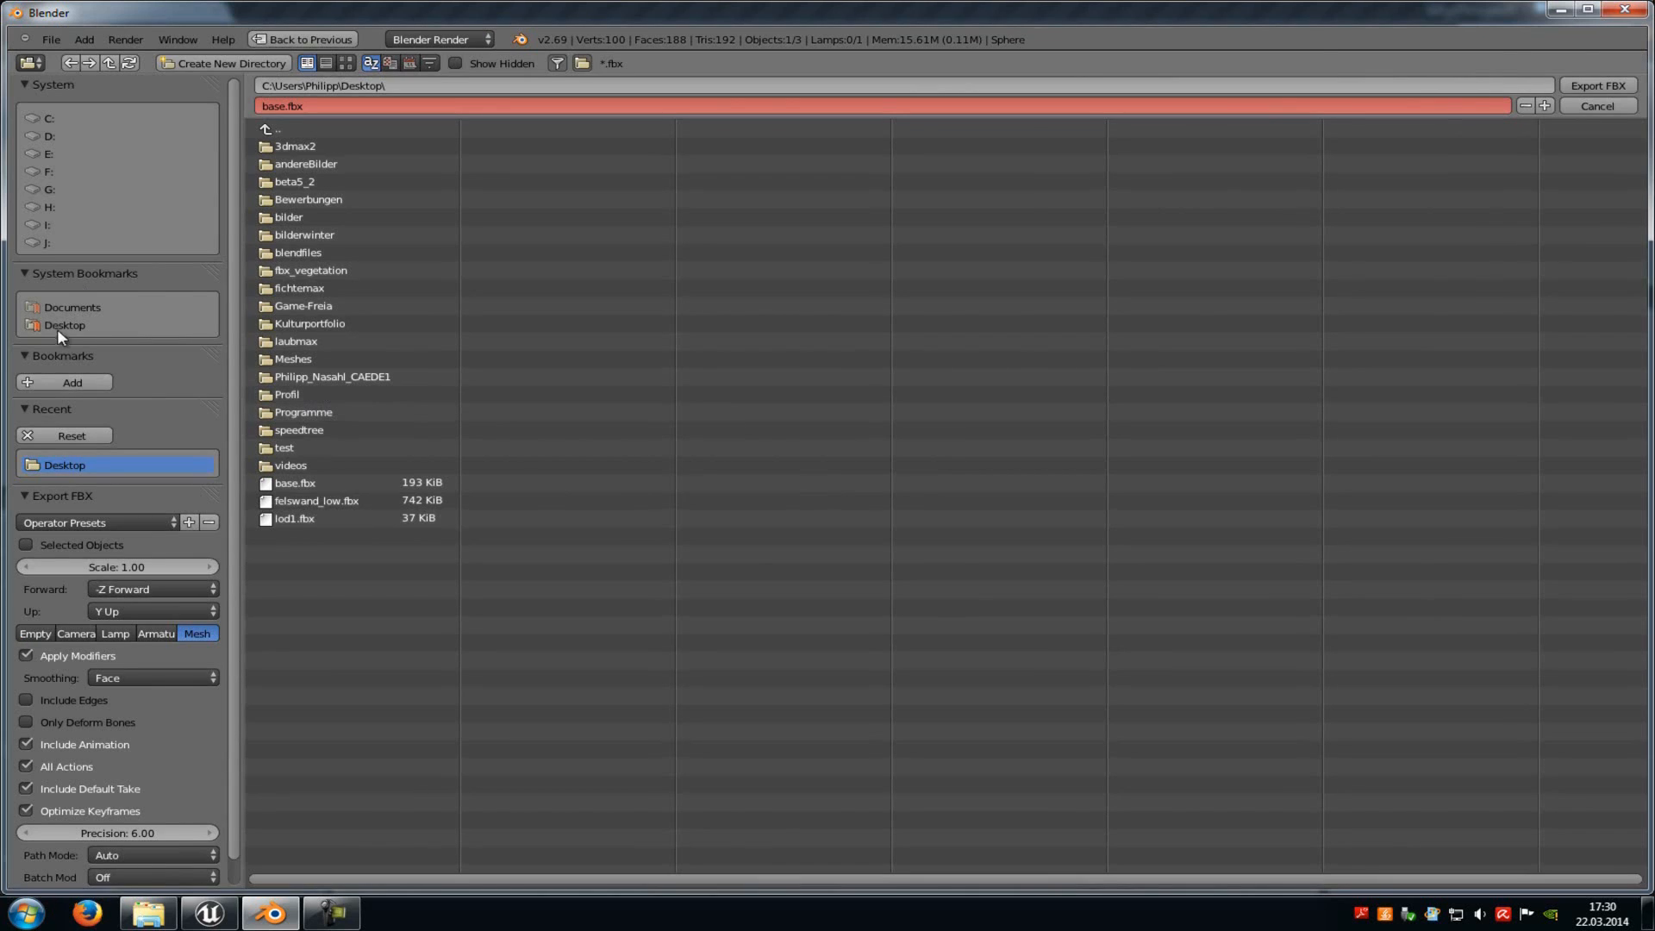
{"action": "double_click", "coordinate": [304, 518]}
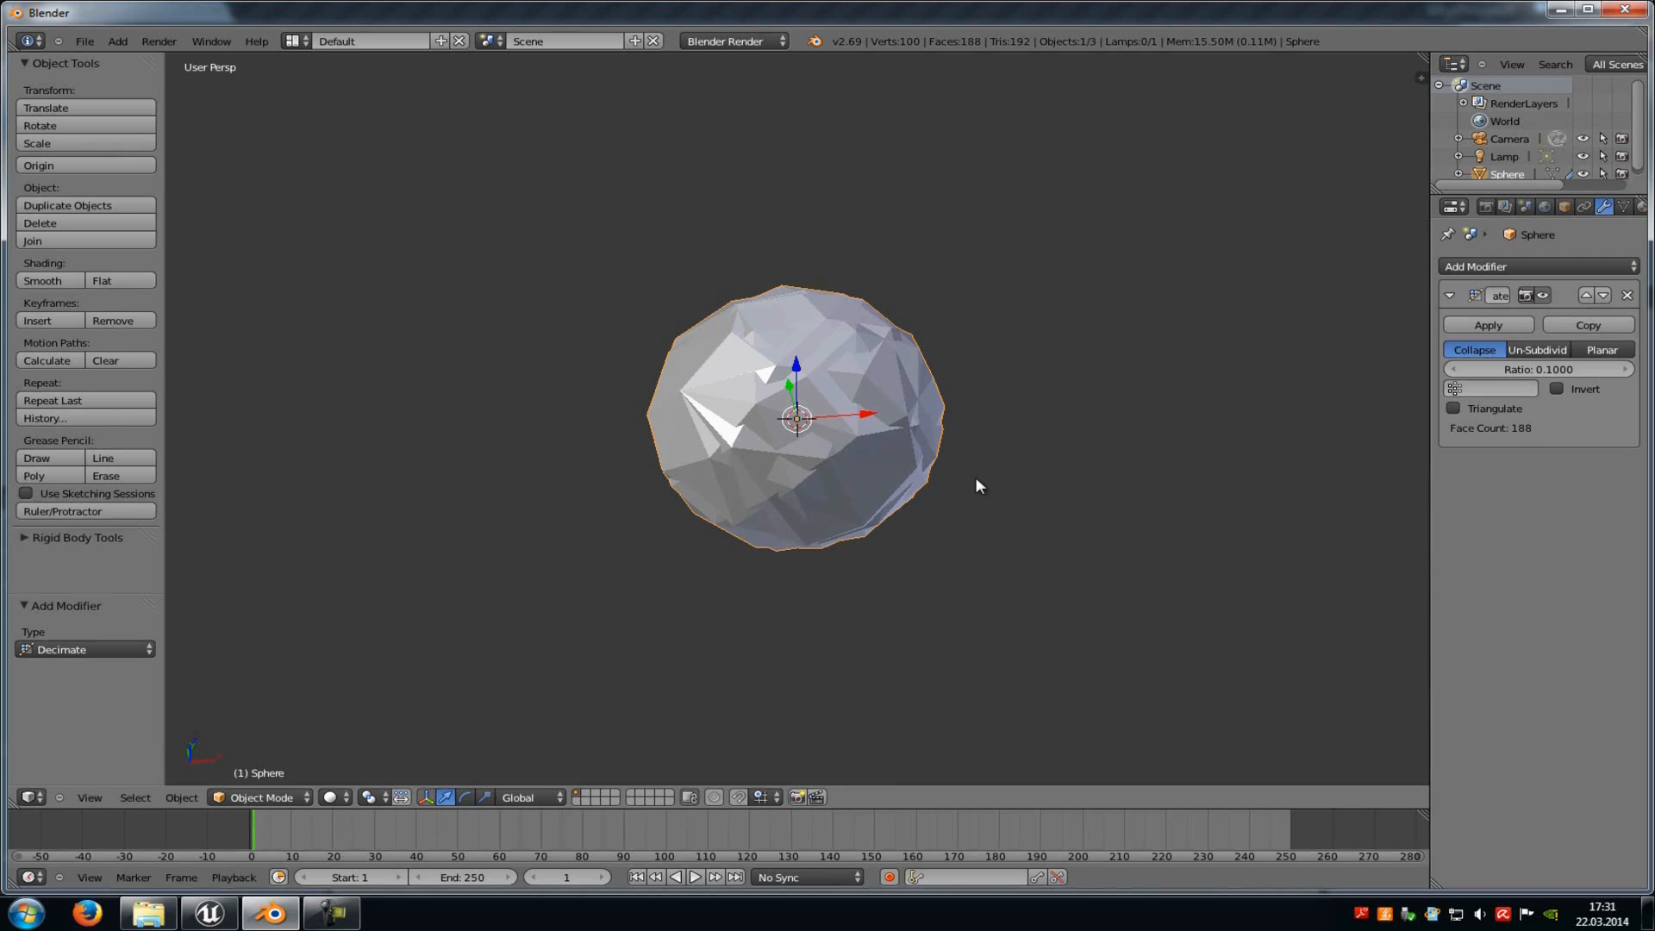
{"action": "middle_click_drag", "start_coordinate": [945, 485], "coordinate": [925, 458]}
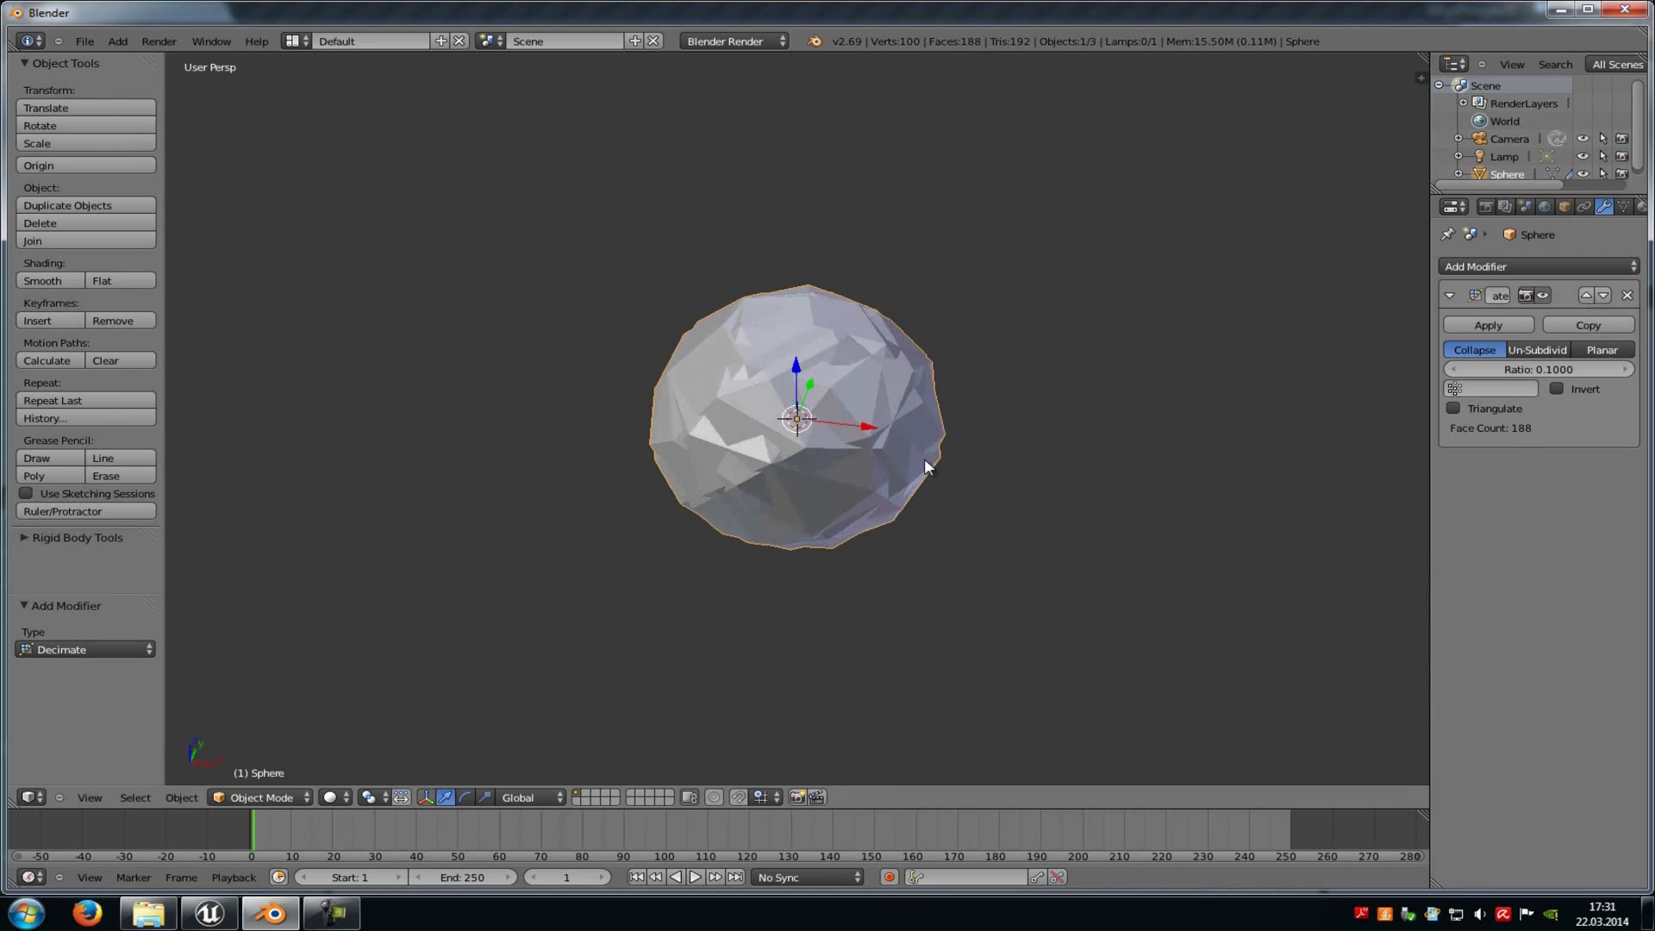
Import base.fbx into the Props folder, overwriting the existing Base static mesh.
{"action": "left_click", "coordinate": [209, 915]}
{"action": "left_click", "coordinate": [136, 533]}
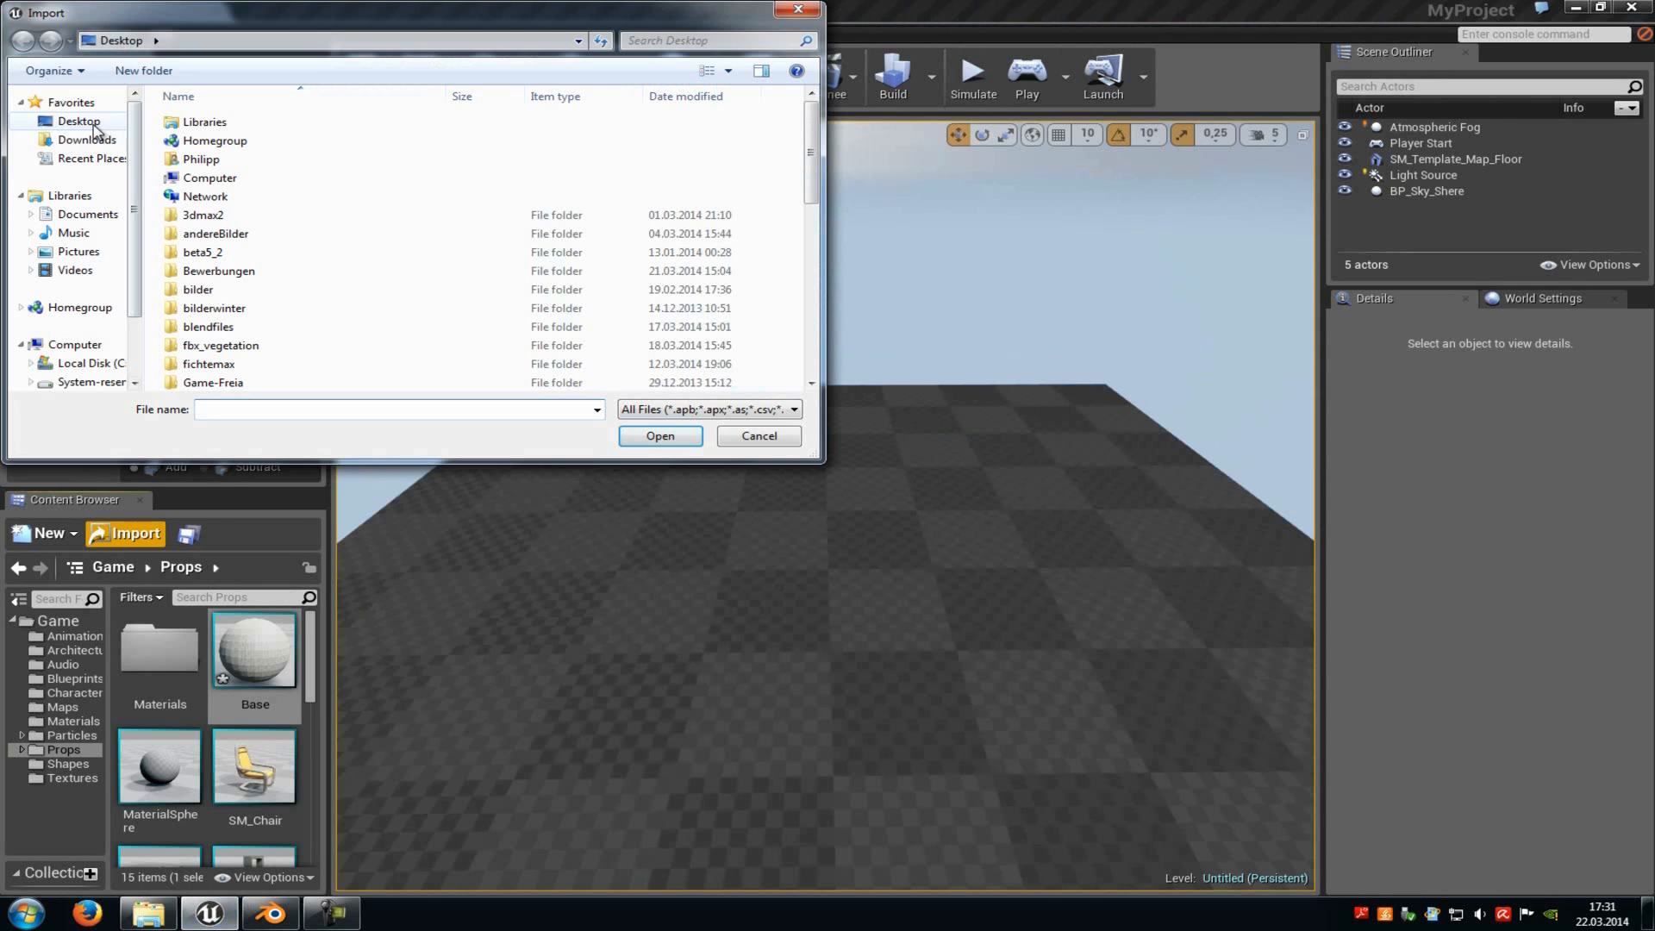
{"action": "scroll", "coordinate": [371, 258], "scroll_direction": "down", "scroll_amount": 1}
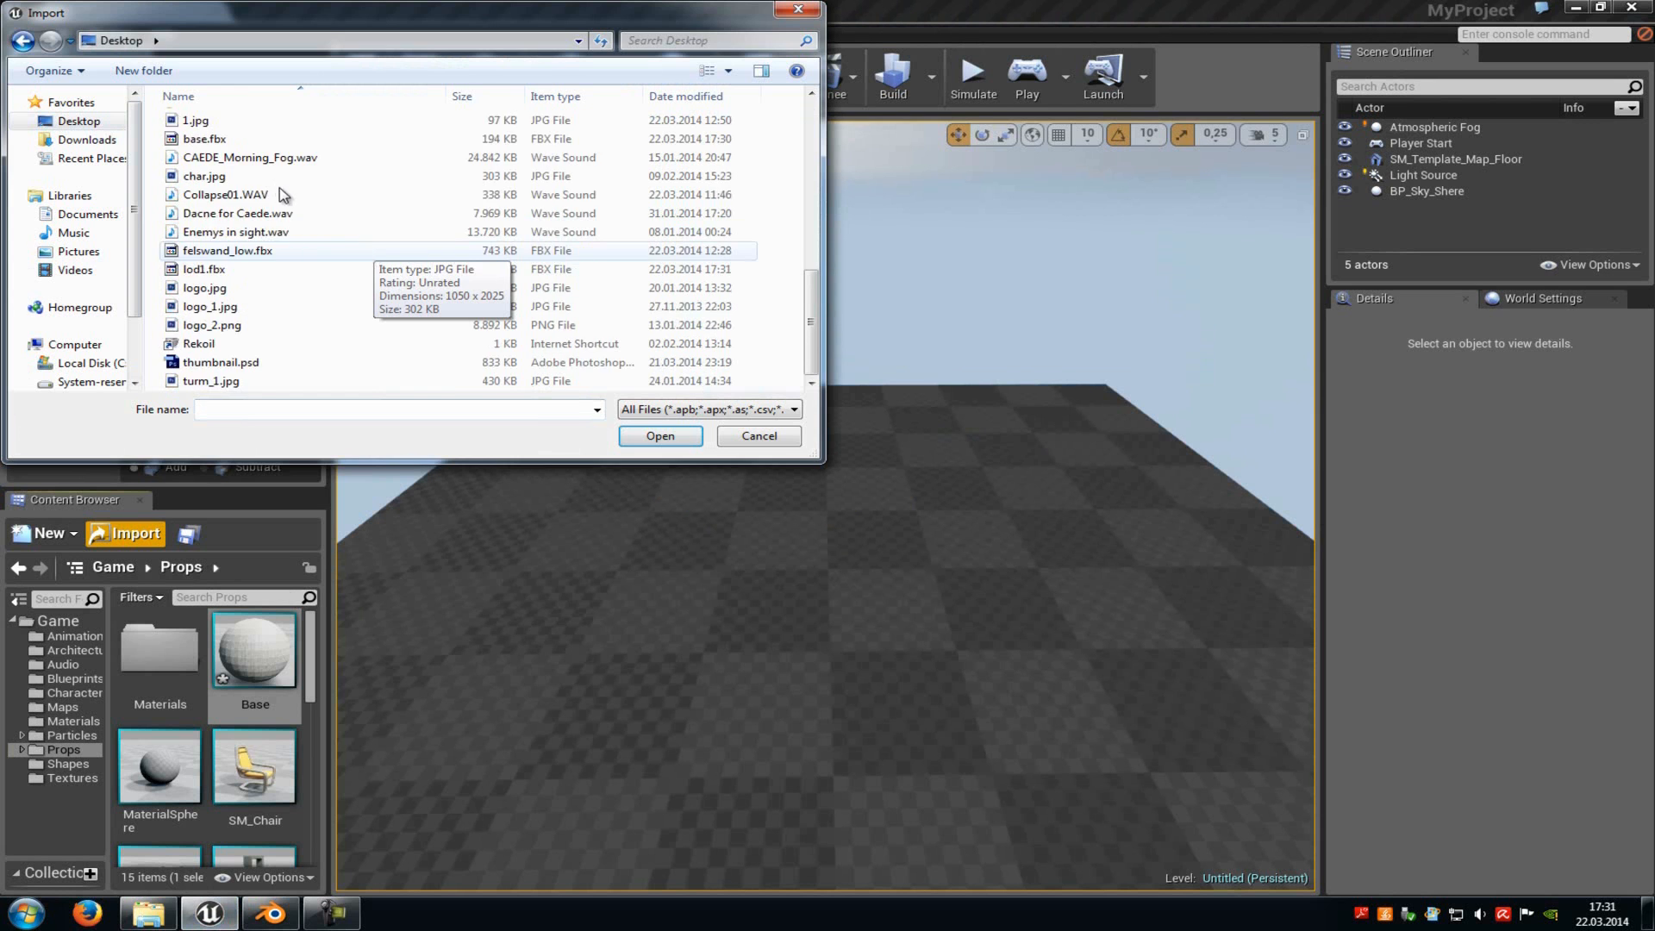
{"action": "left_click", "coordinate": [222, 191]}
{"action": "key", "text": "Return"}
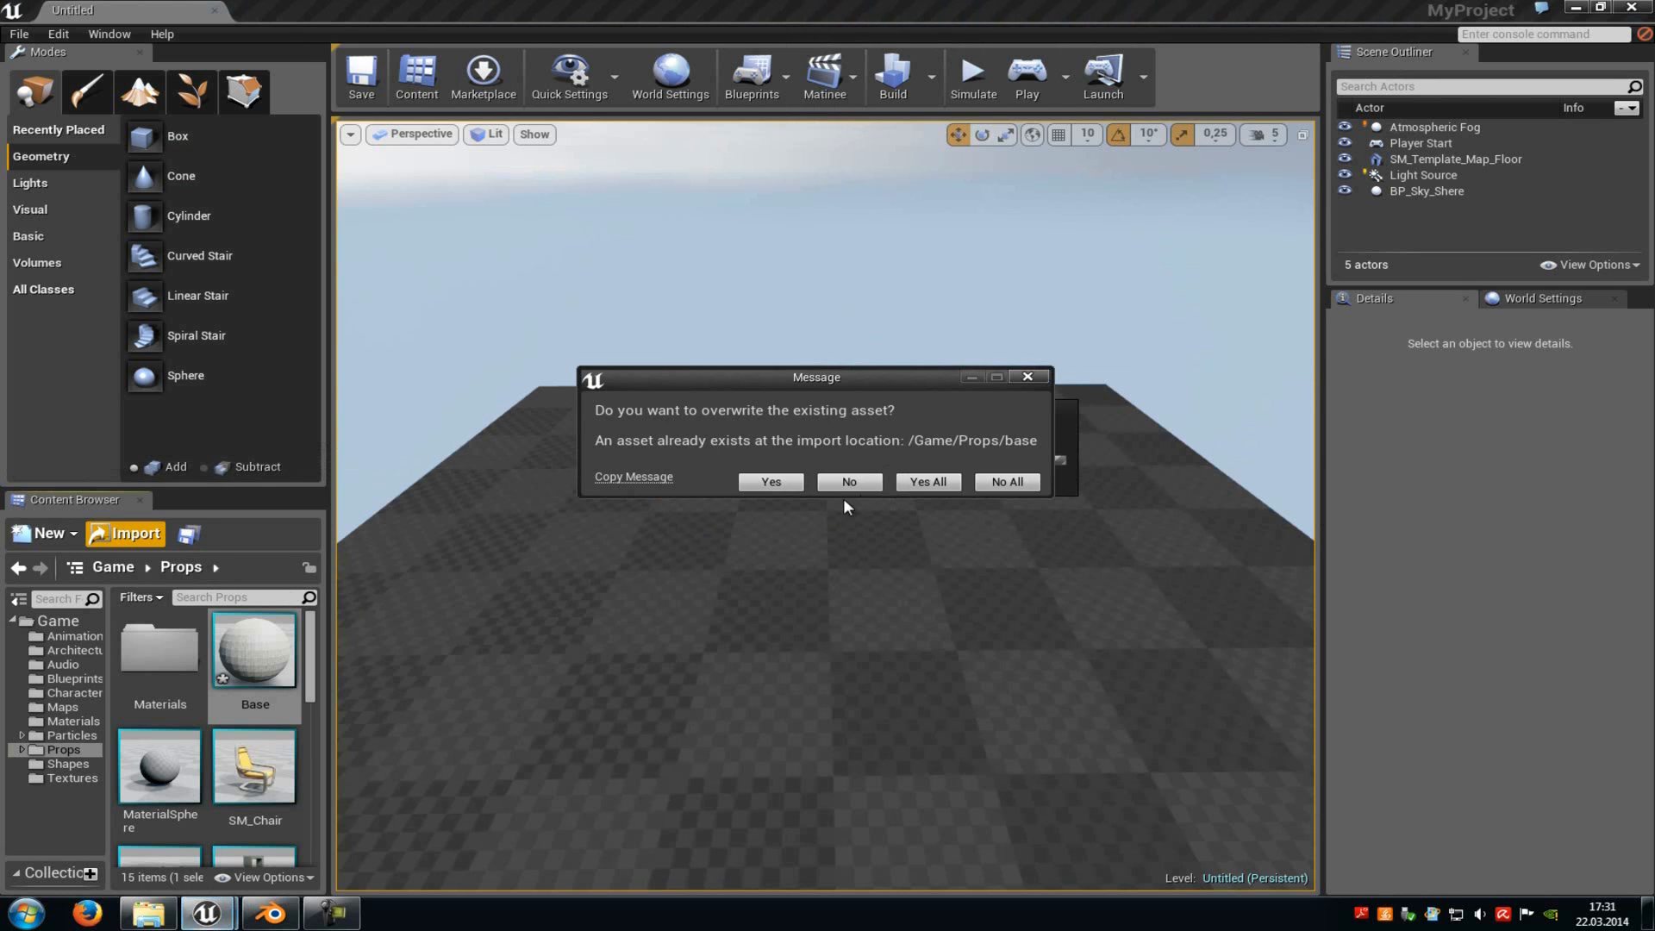
{"action": "left_click", "coordinate": [847, 502]}
{"action": "left_click", "coordinate": [814, 529]}
{"action": "left_click", "coordinate": [1298, 190]}
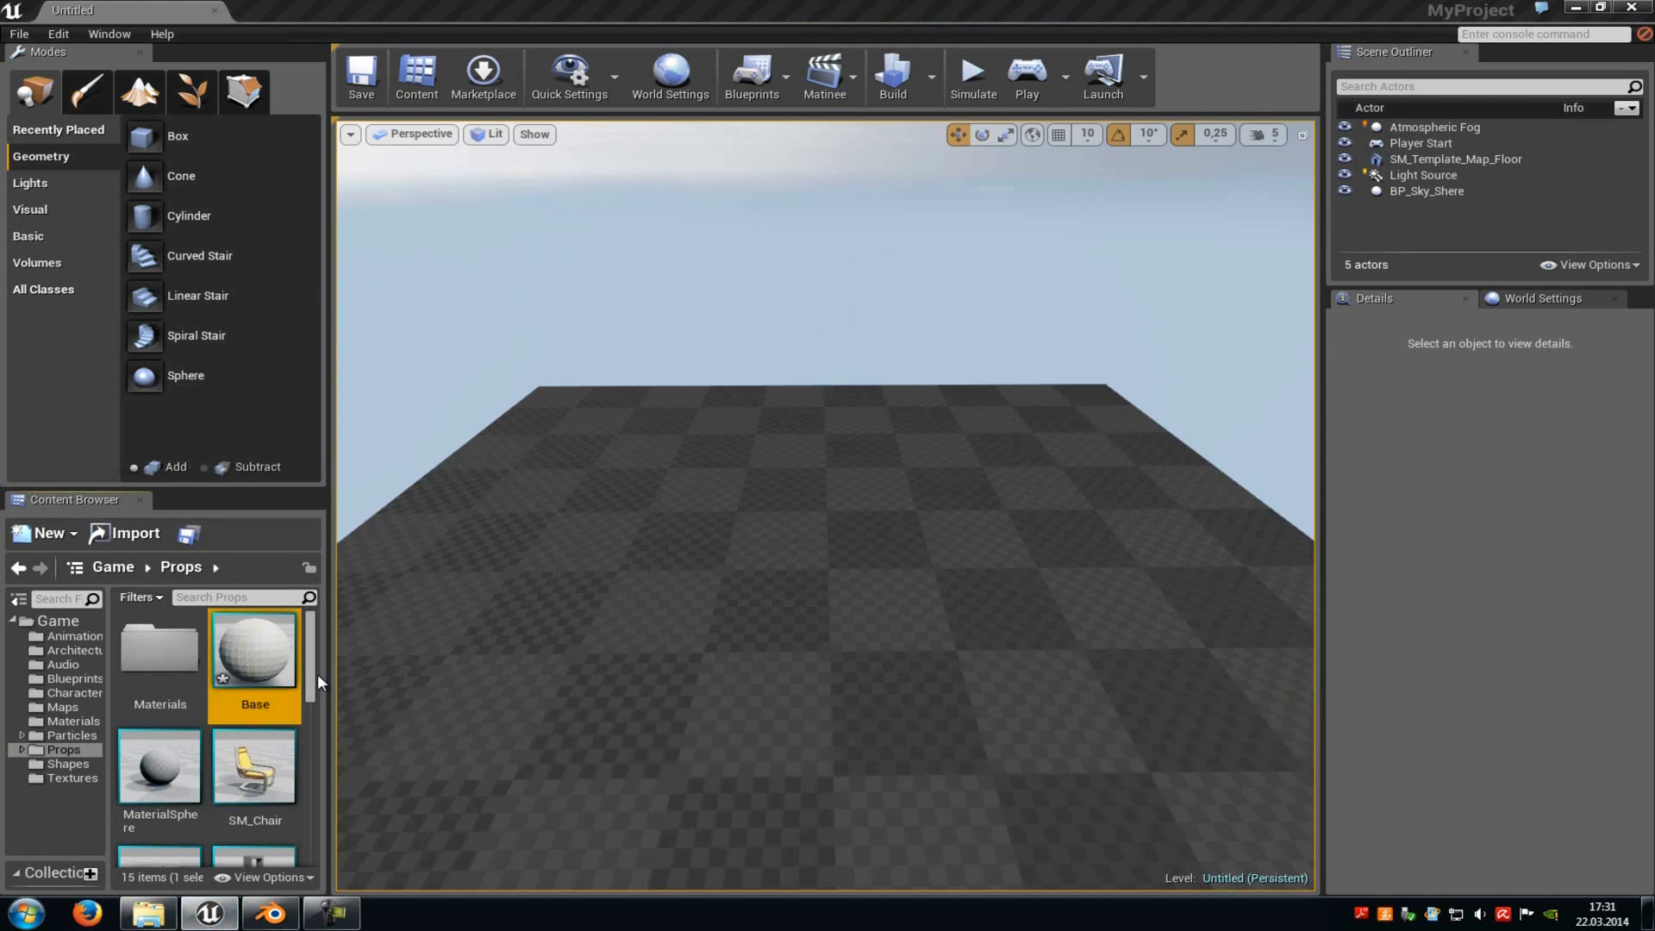
Import lod1.fbx as LOD 1 of the Base mesh, a 192-triangle level.
{"action": "double_click", "coordinate": [284, 666]}
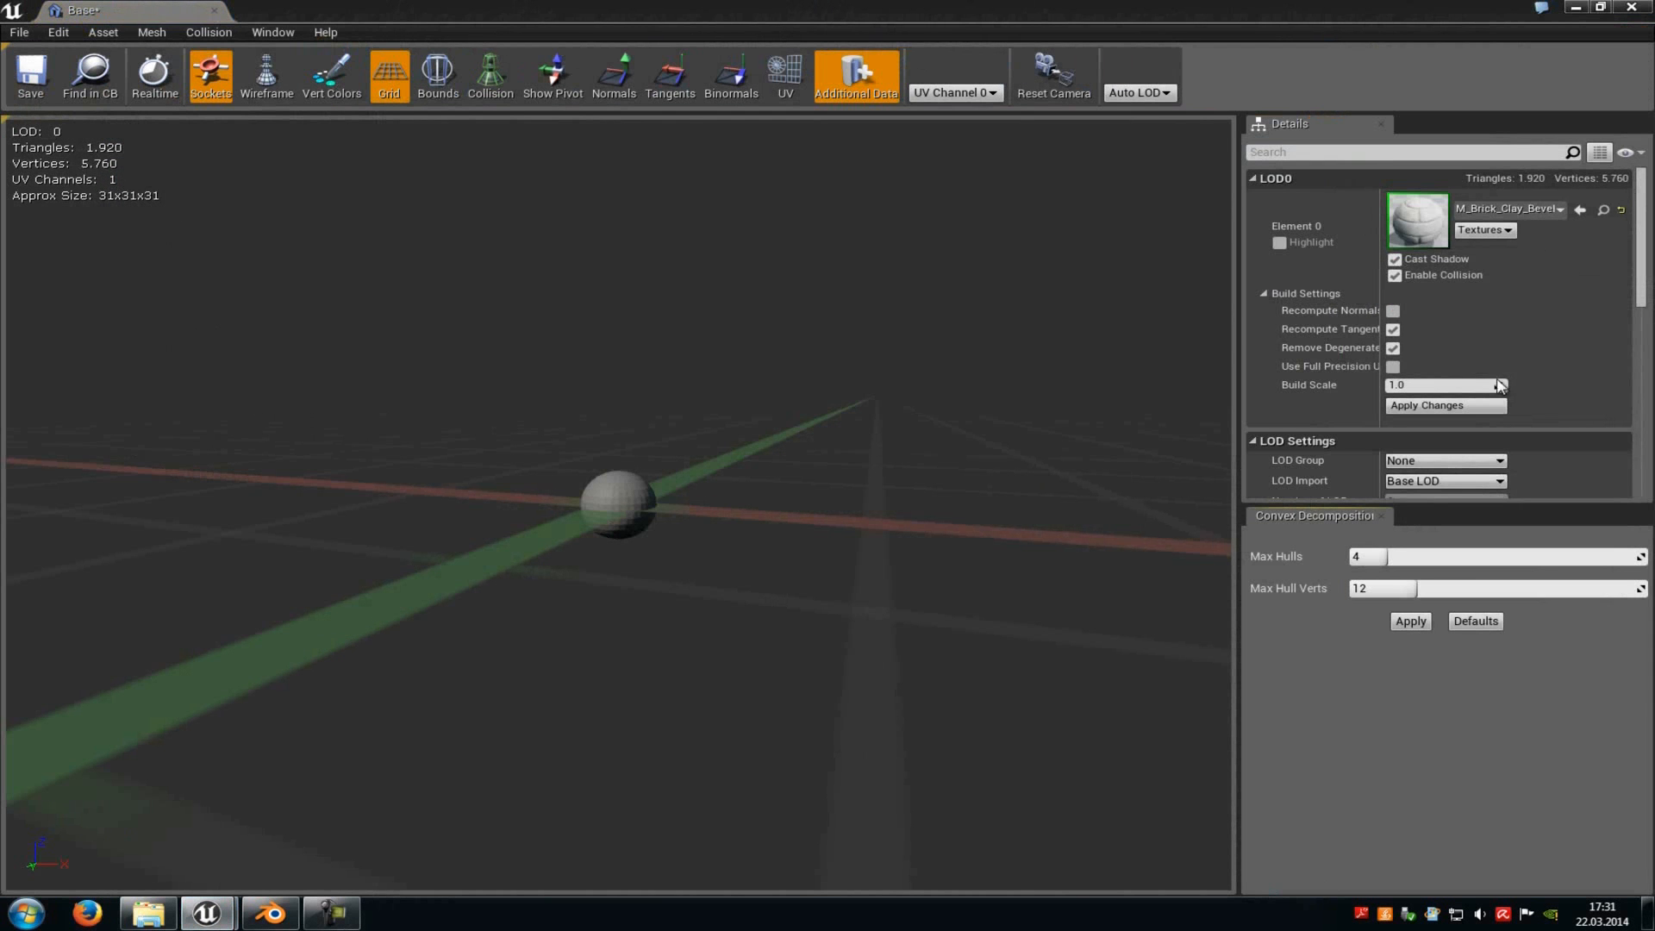
{"action": "scroll", "coordinate": [1392, 402], "scroll_direction": "down", "scroll_amount": 3}
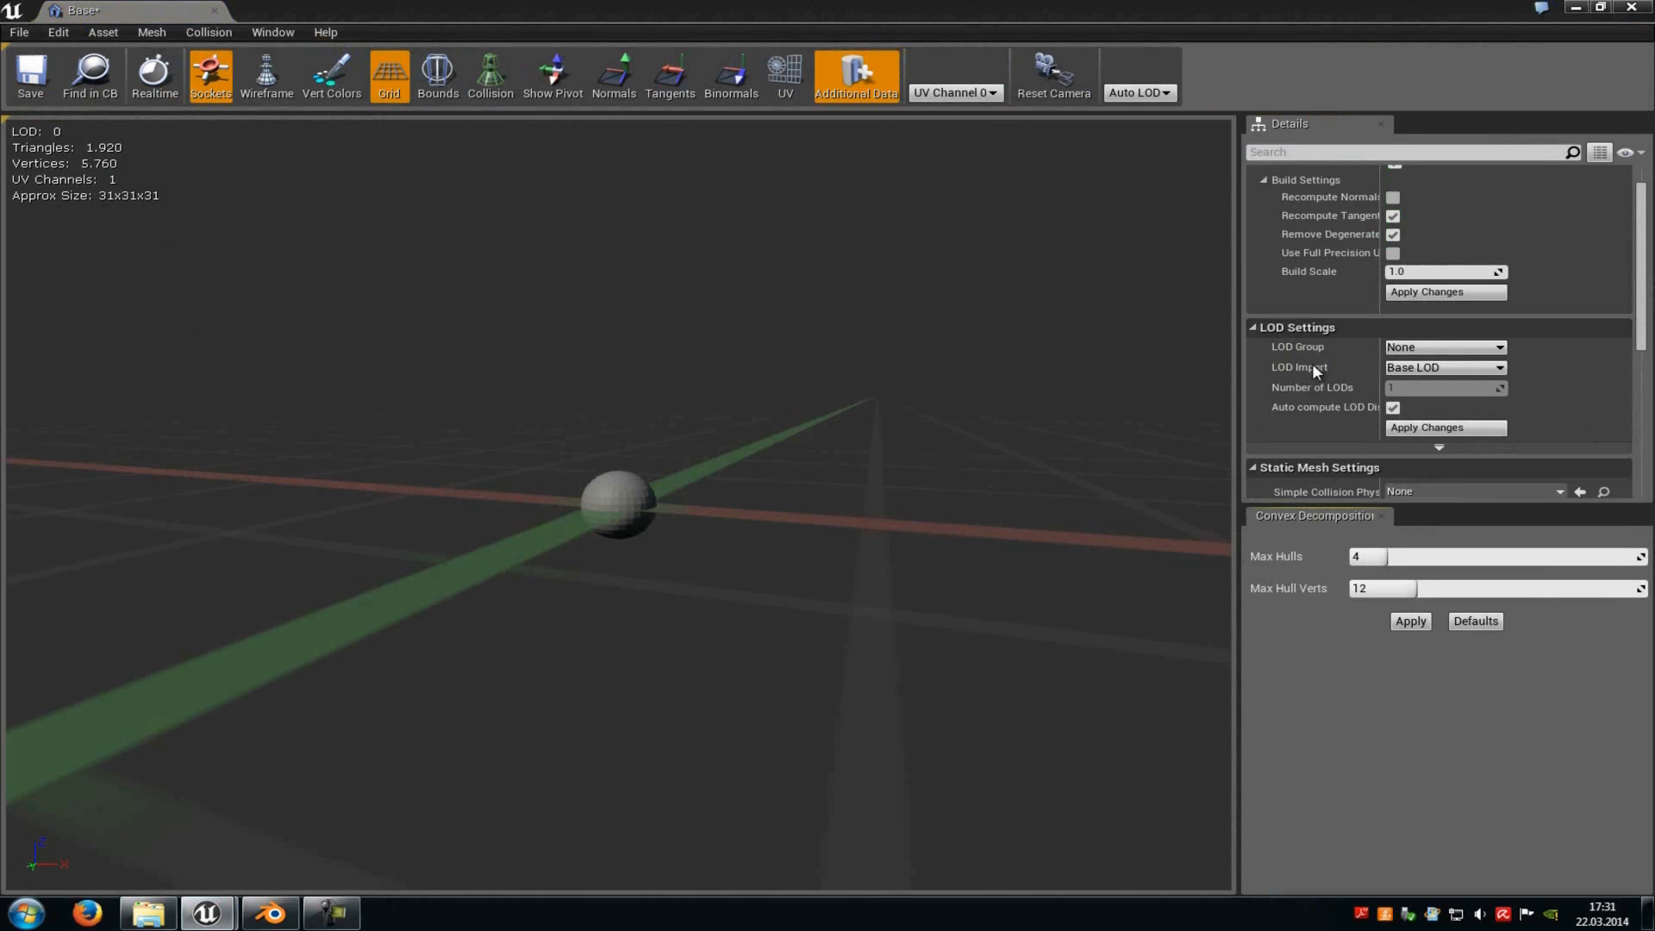
{"action": "left_click", "coordinate": [1445, 367]}
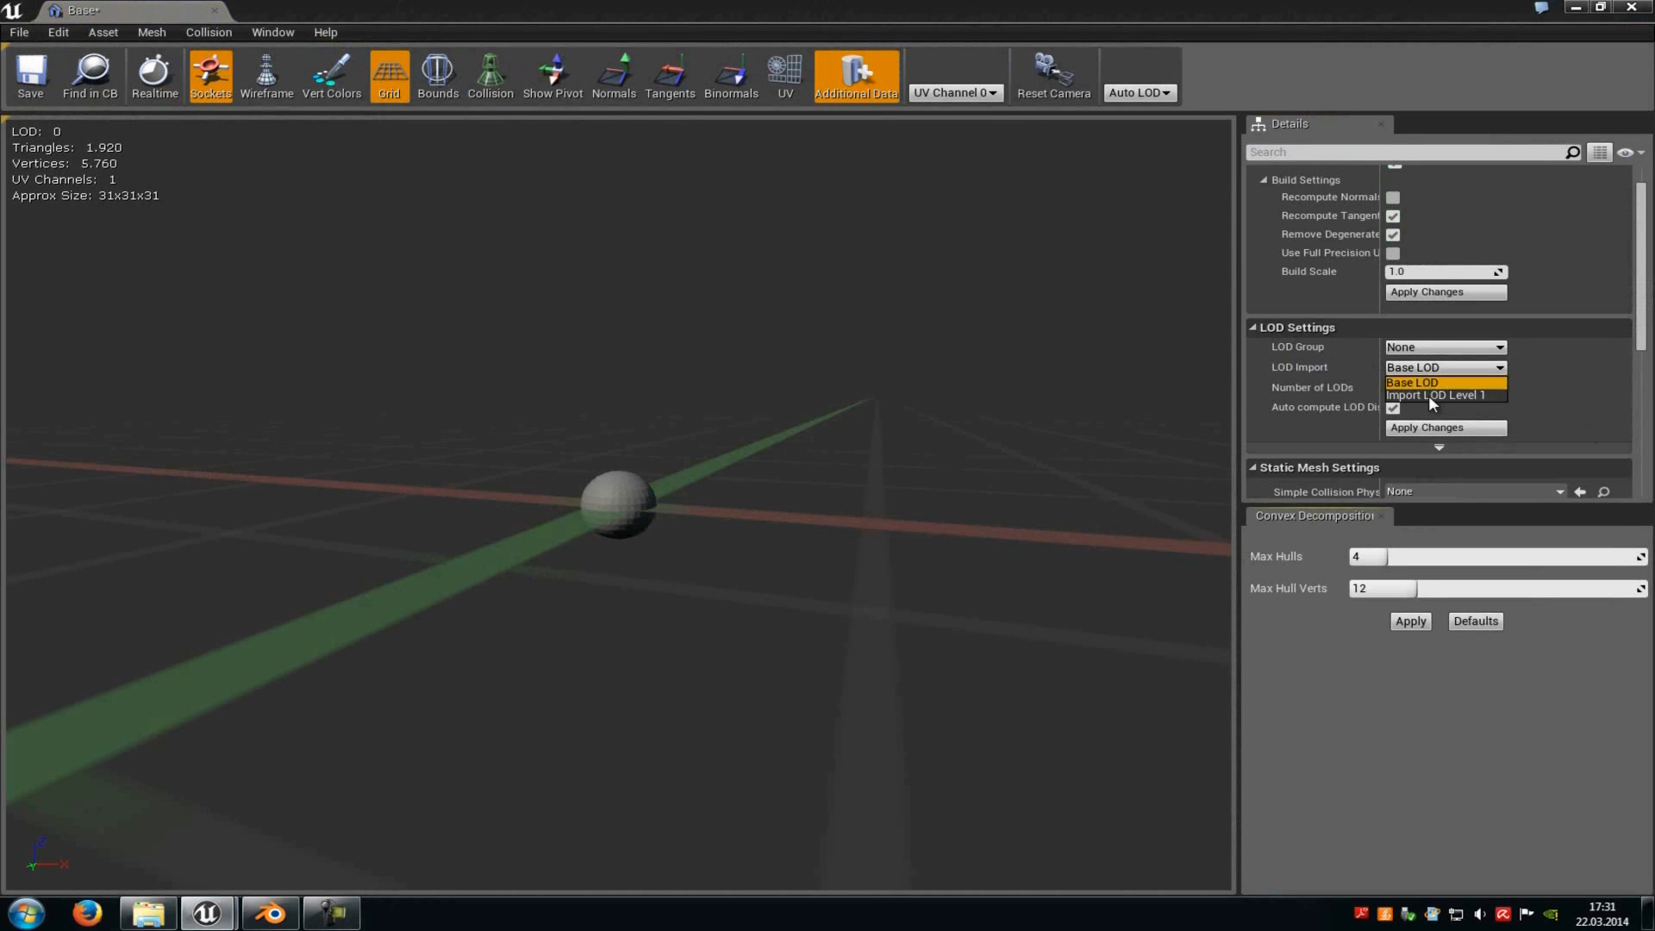
{"action": "left_click", "coordinate": [1429, 394]}
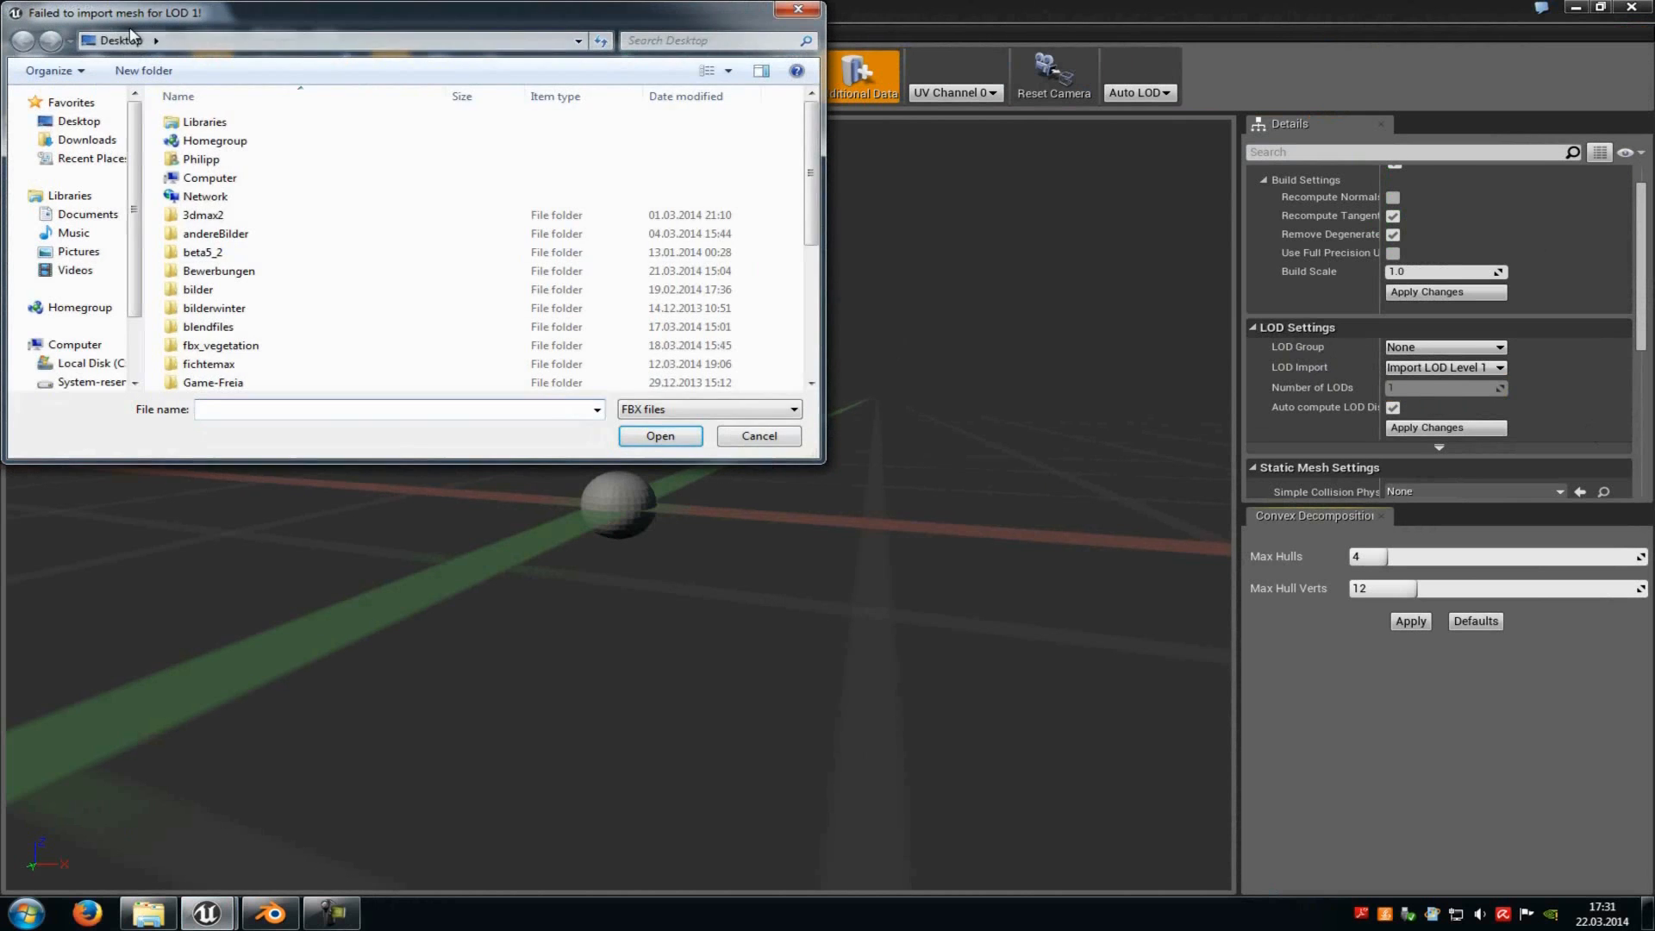
{"action": "scroll", "coordinate": [420, 308], "scroll_direction": "down", "scroll_amount": 5}
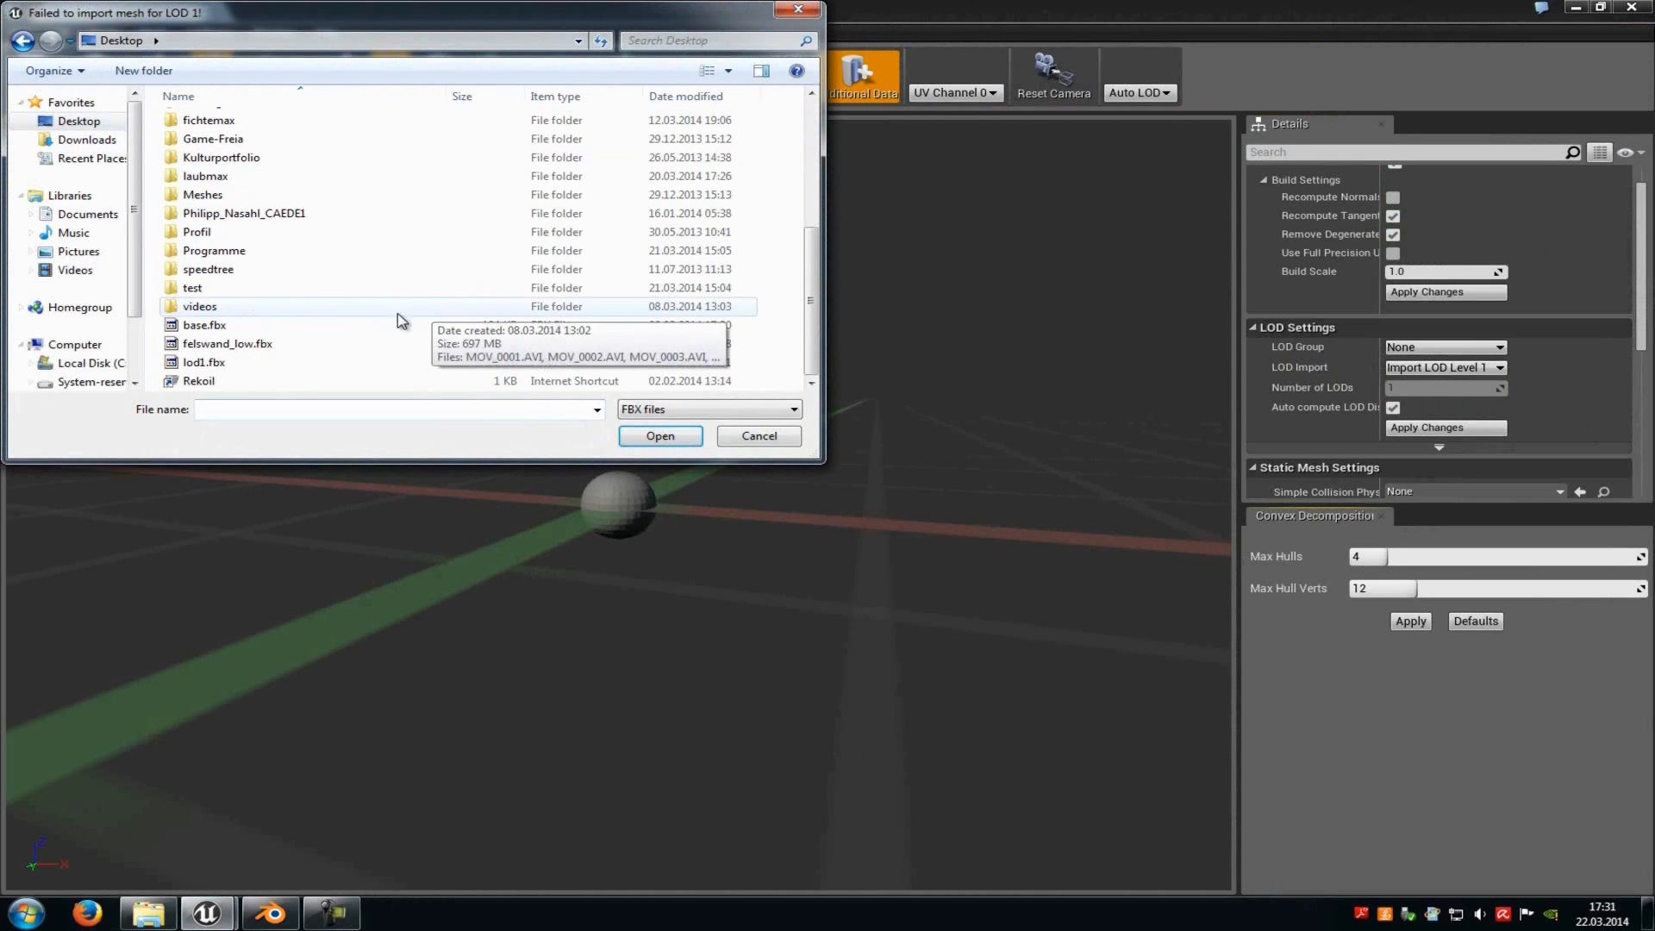
{"action": "double_click", "coordinate": [203, 362]}
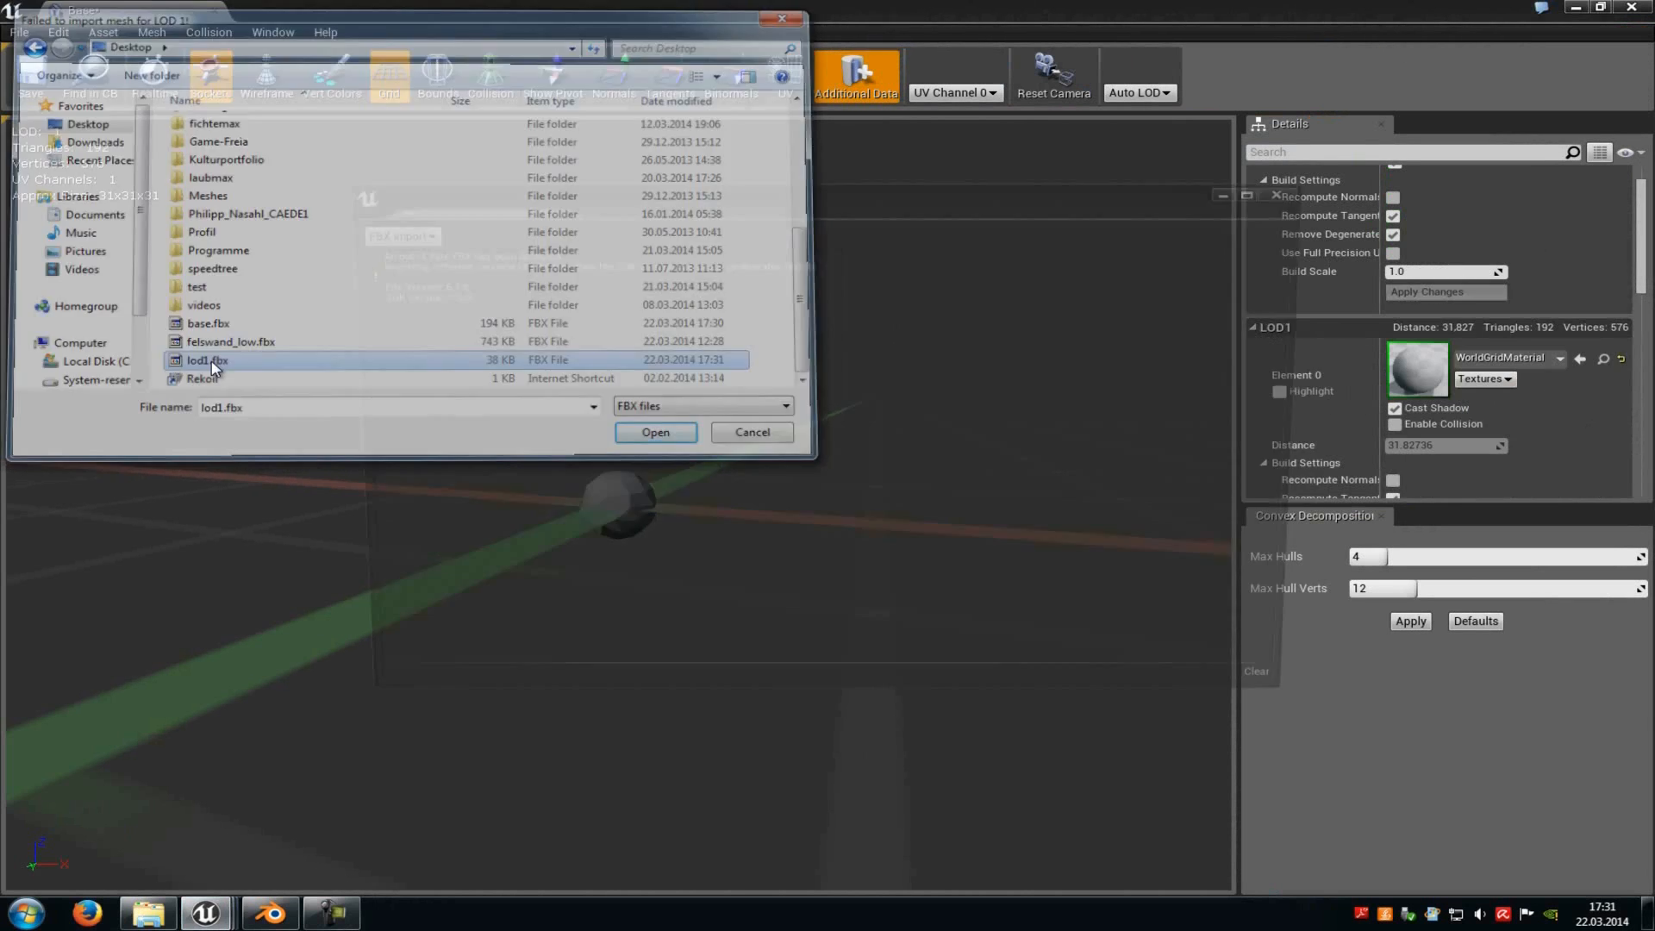
{"action": "left_click", "coordinate": [1298, 192]}
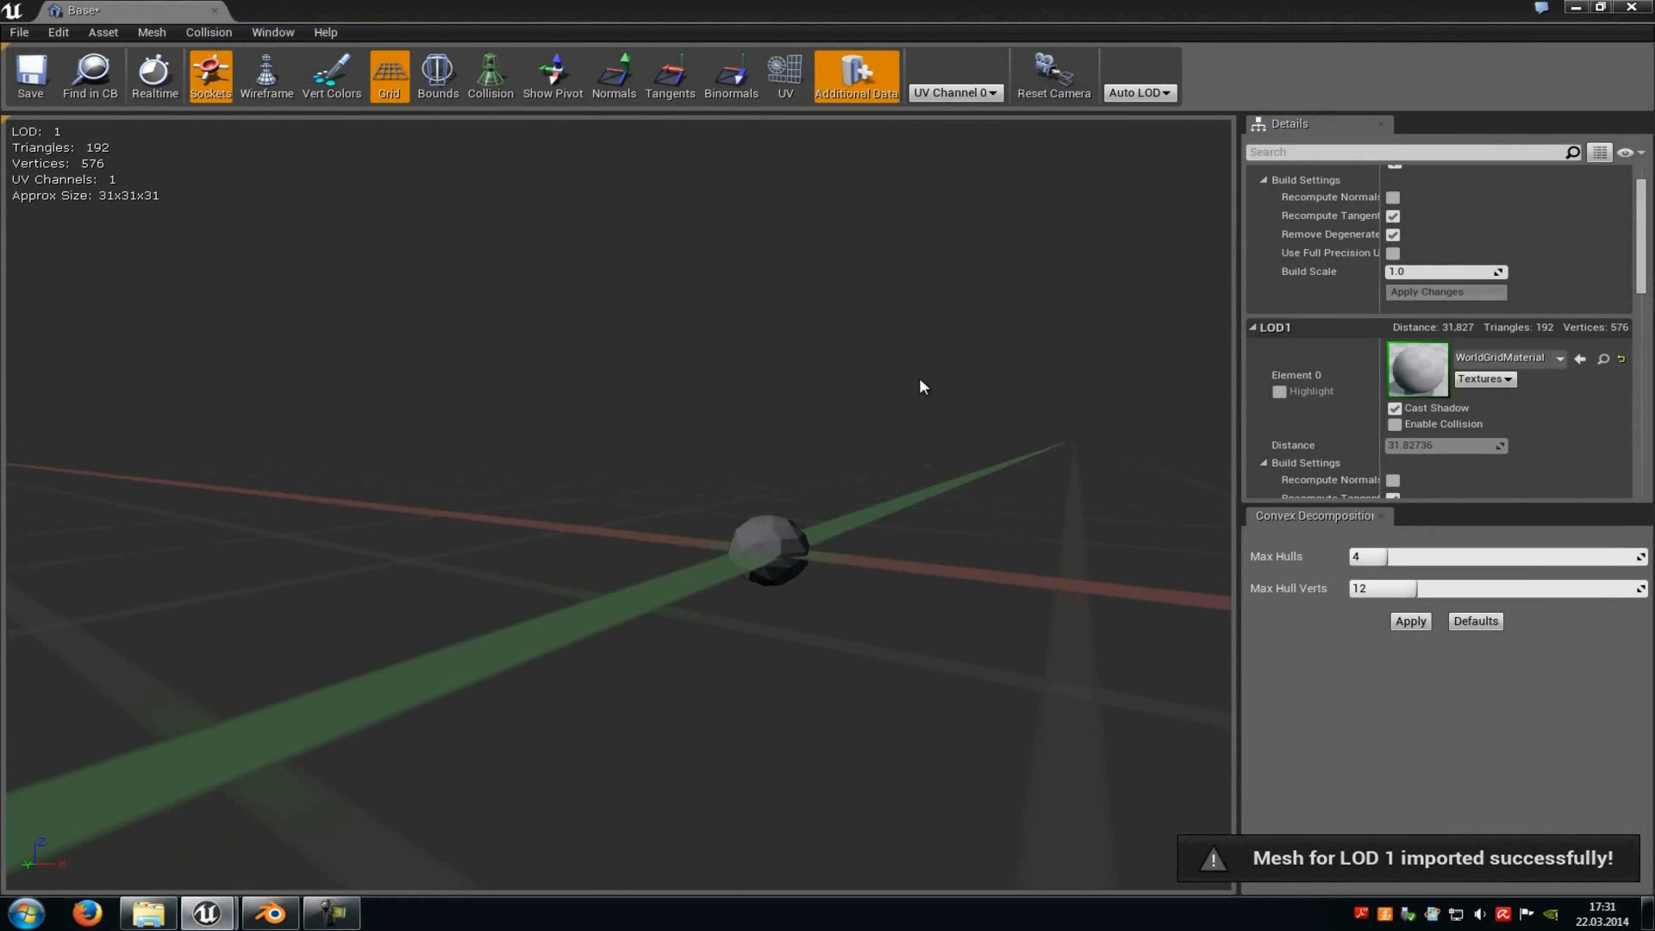
{"action": "mouse_move", "coordinate": [920, 377]}
{"action": "right_mouse_down"}
{"action": "mouse_move", "coordinate": [998, 405]}
{"action": "mouse_move", "coordinate": [971, 393]}
{"action": "right_mouse_up"}
{"action": "scroll", "coordinate": [1029, 428], "scroll_direction": "up", "scroll_amount": 5}
{"action": "scroll", "coordinate": [1029, 428], "scroll_direction": "down", "scroll_amount": 5}
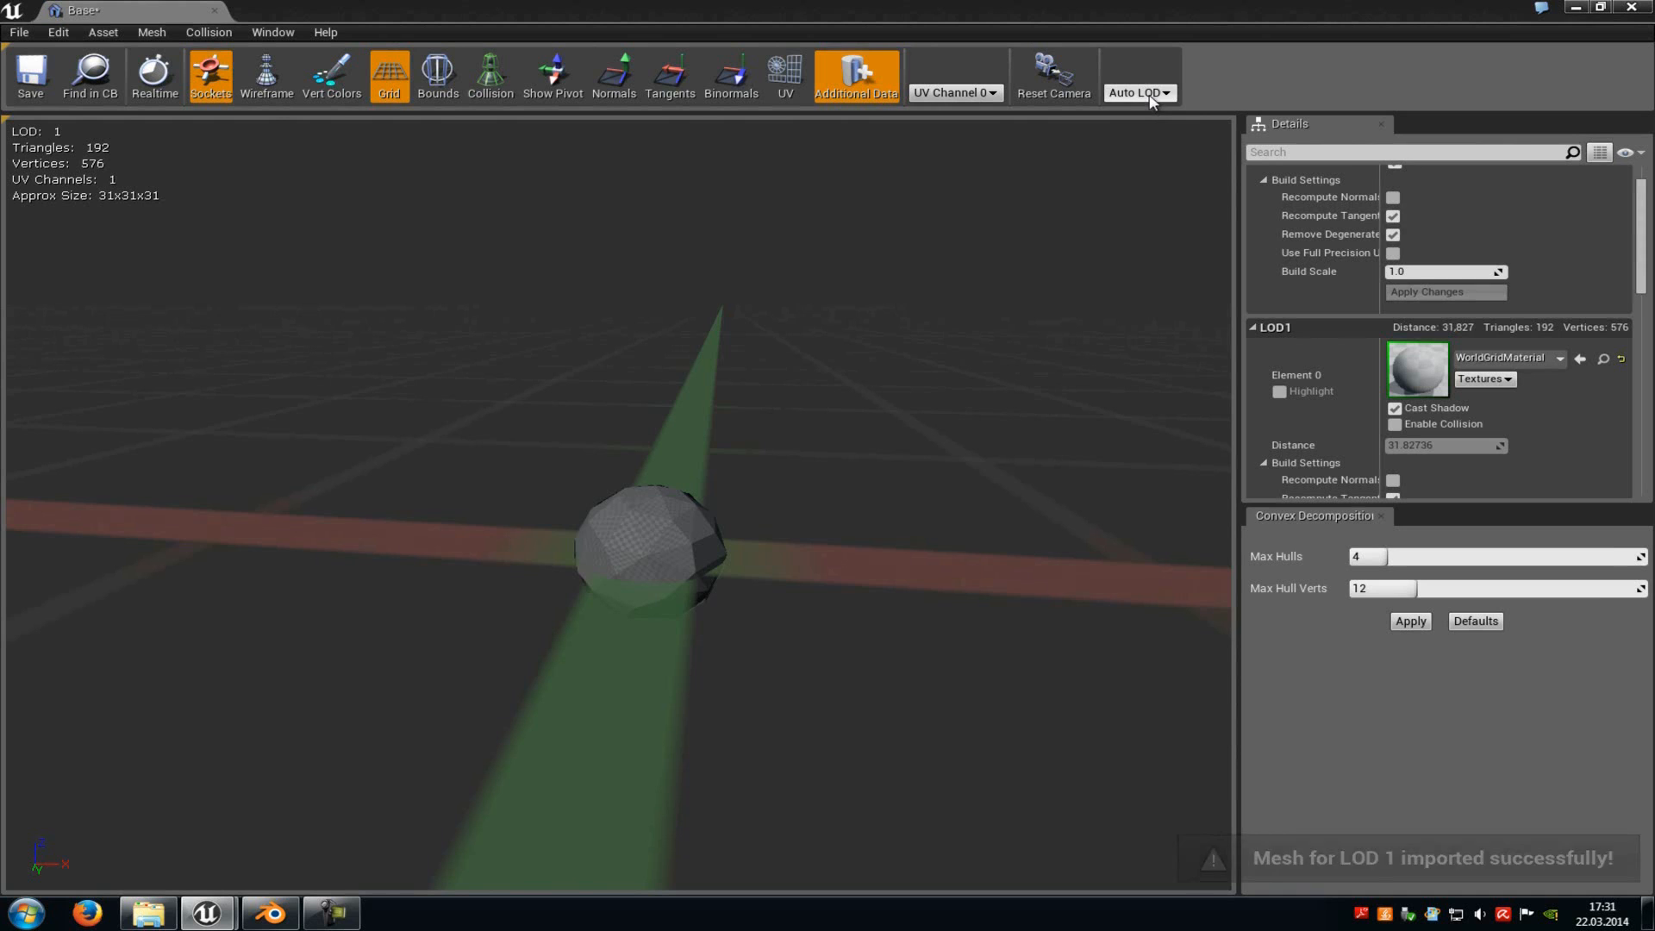
{"action": "left_click", "coordinate": [1145, 94]}
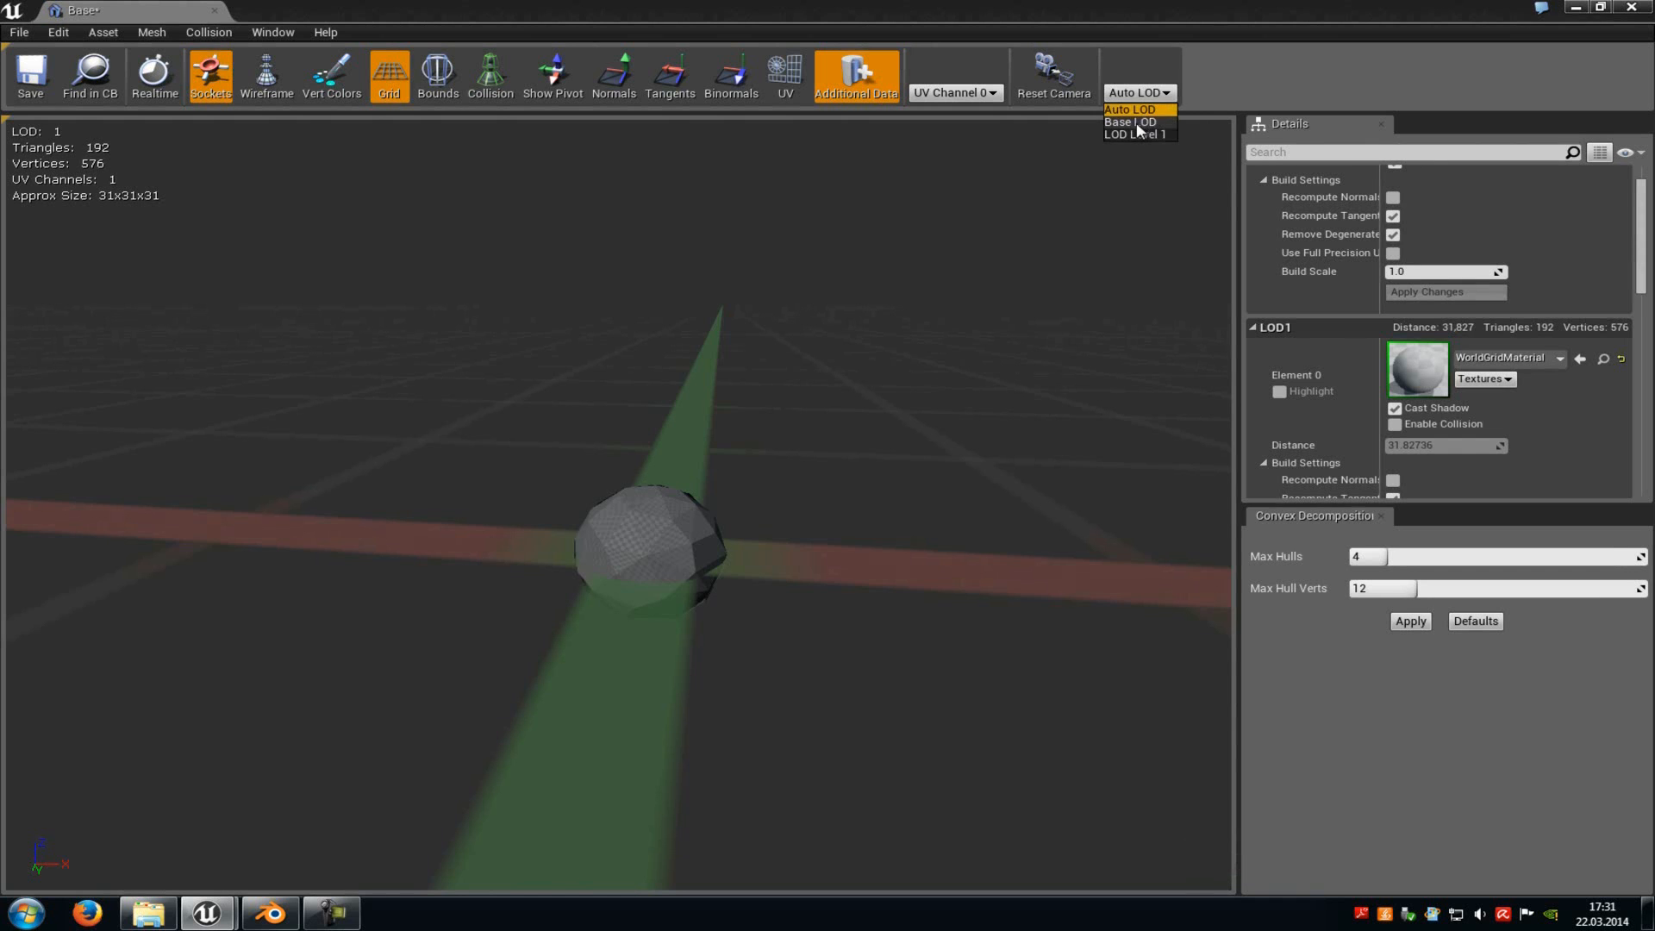
{"action": "left_click", "coordinate": [1137, 122]}
{"action": "scroll", "coordinate": [925, 382], "scroll_direction": "down", "scroll_amount": 5}
{"action": "mouse_move", "coordinate": [925, 382]}
{"action": "right_mouse_down"}
{"action": "mouse_move", "coordinate": [819, 383]}
{"action": "mouse_move", "coordinate": [1074, 358]}
{"action": "right_mouse_up"}
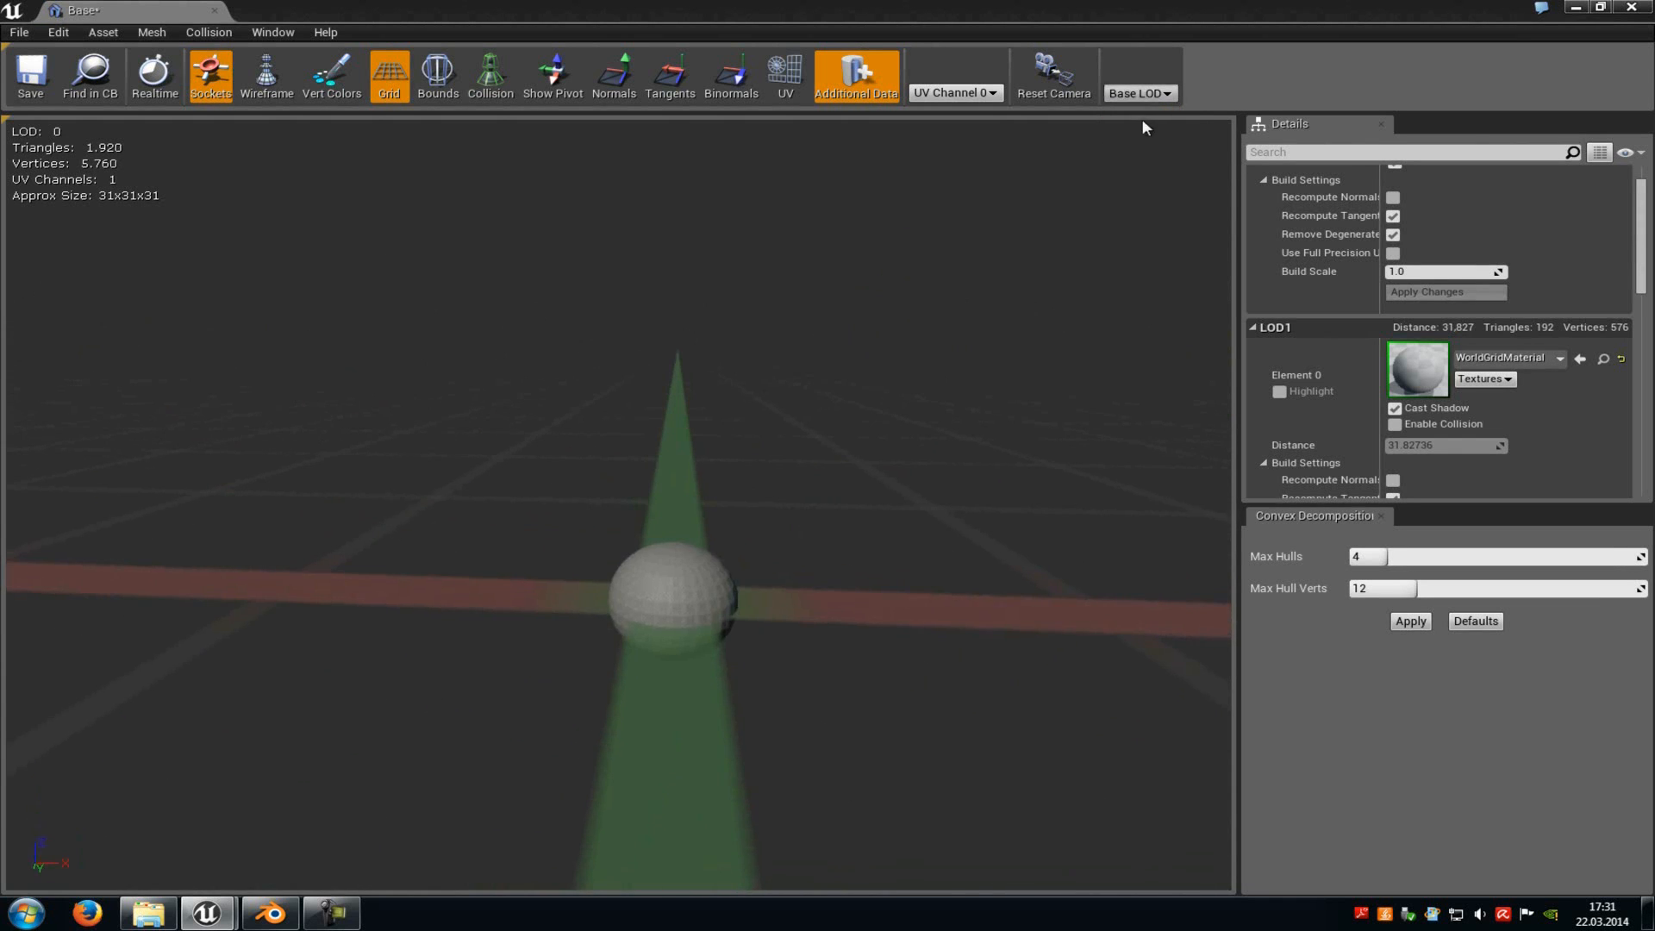
{"action": "left_click", "coordinate": [1140, 93]}
{"action": "scroll", "coordinate": [1513, 322], "scroll_direction": "down", "scroll_amount": 1}
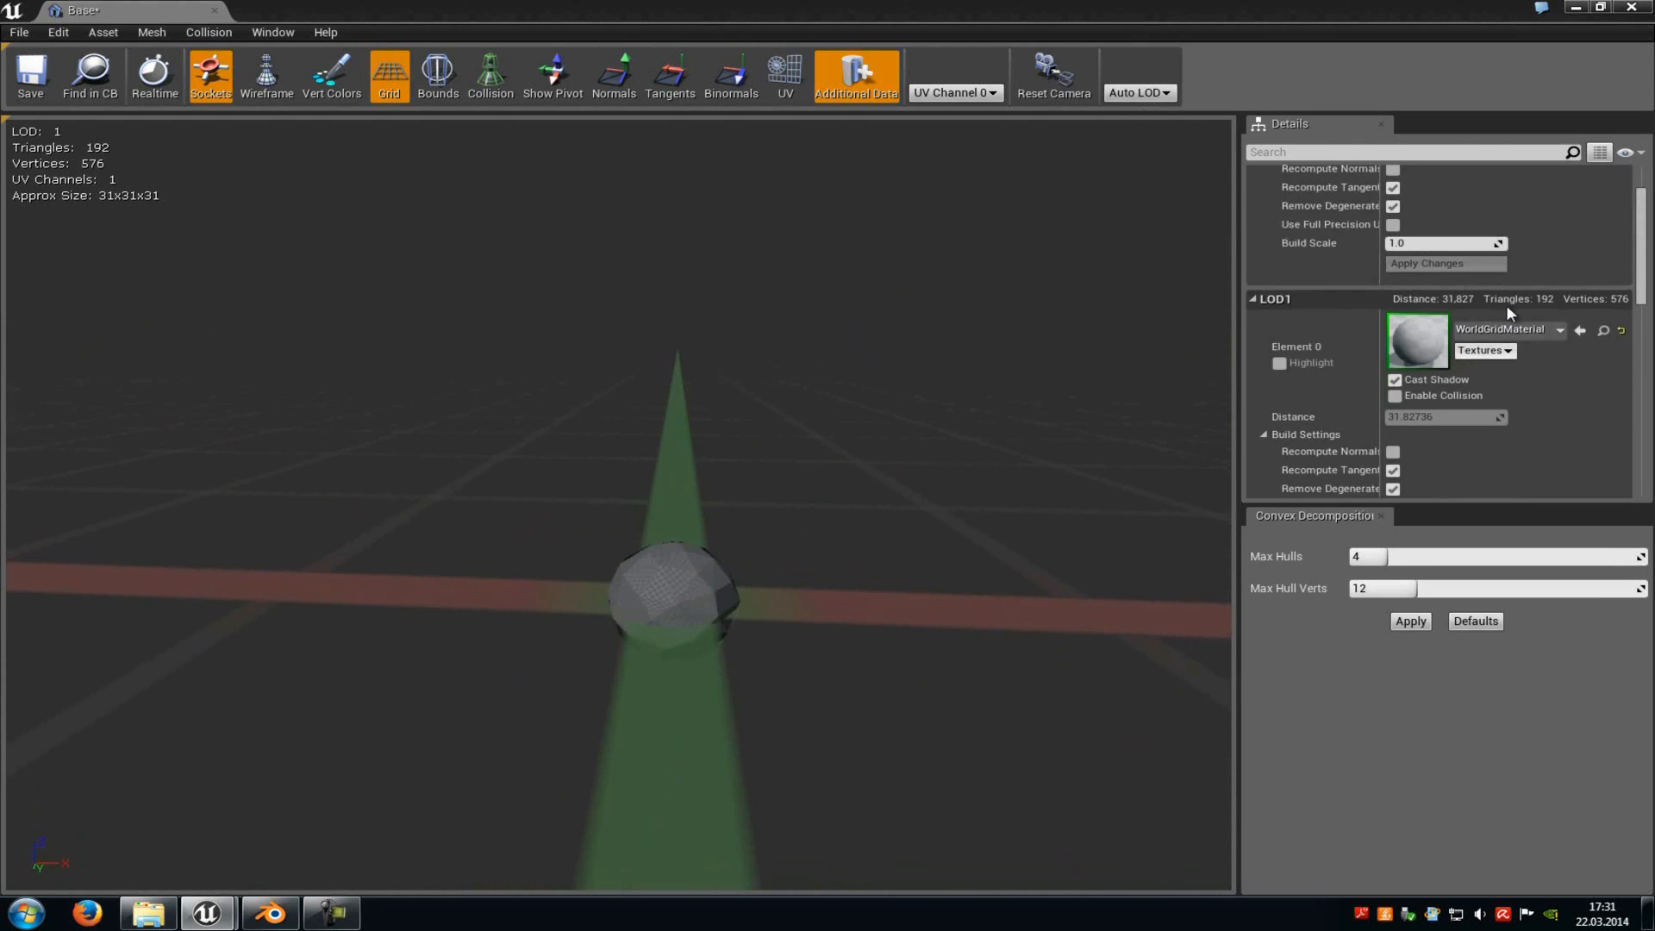
{"action": "scroll", "coordinate": [1507, 304], "scroll_direction": "up", "scroll_amount": 1}
Disable Auto Compute LOD Distances in the Base mesh's Details panel.
{"action": "left_click", "coordinate": [1426, 154]}
{"action": "type", "text": "auto"}
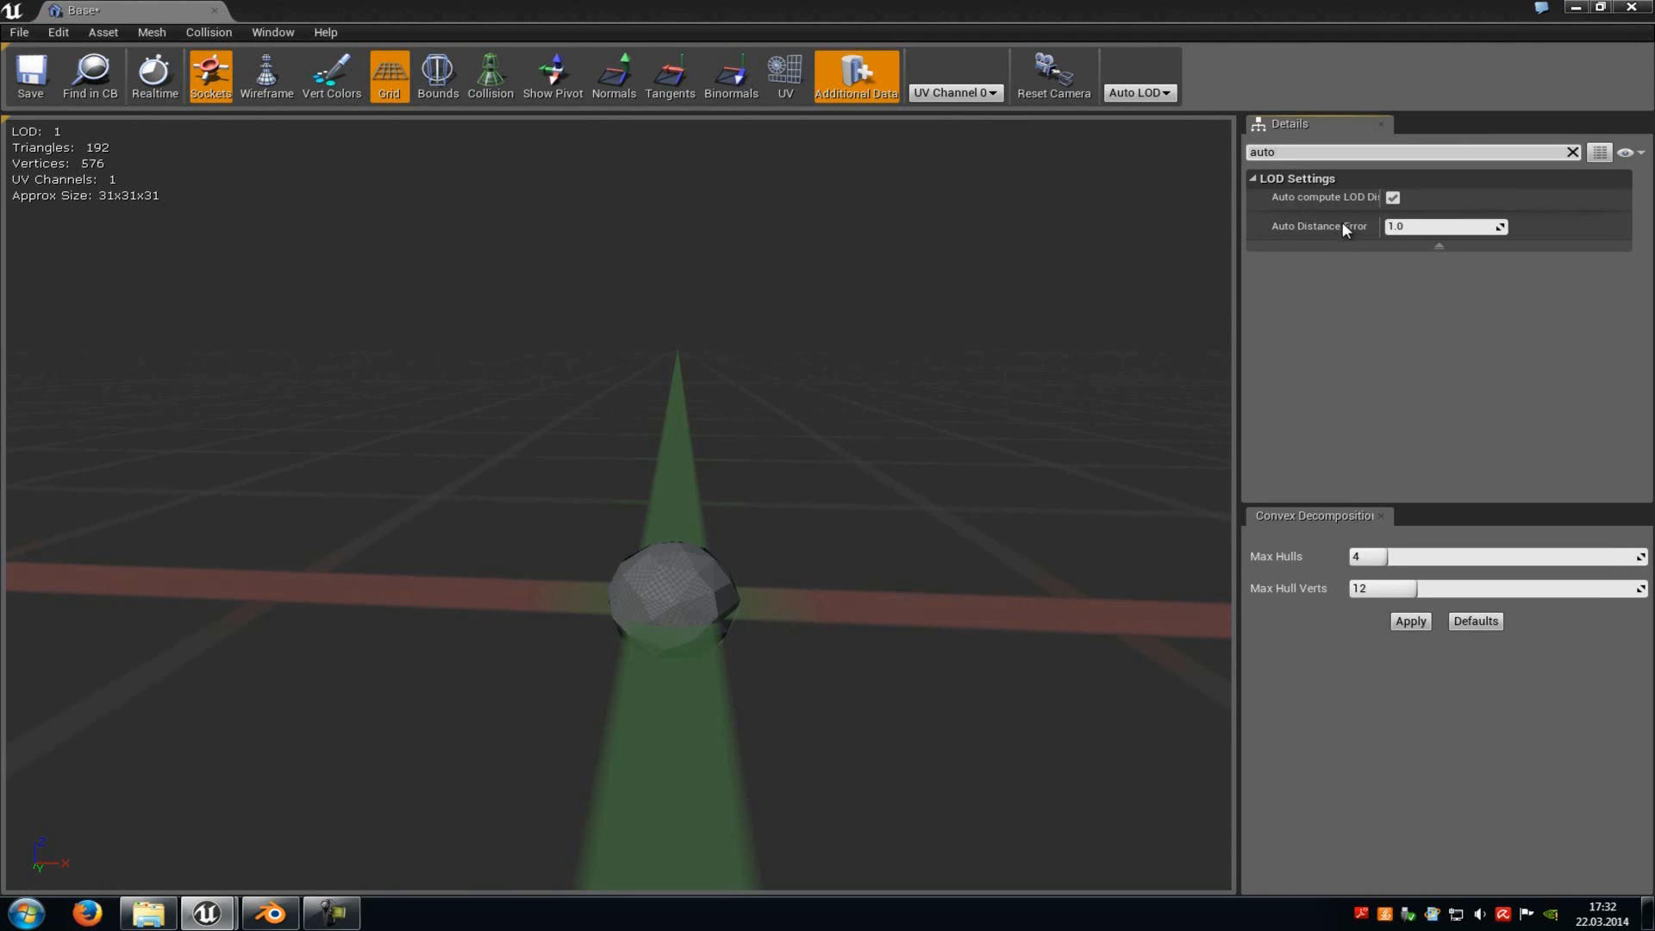
{"action": "left_click", "coordinate": [1404, 229]}
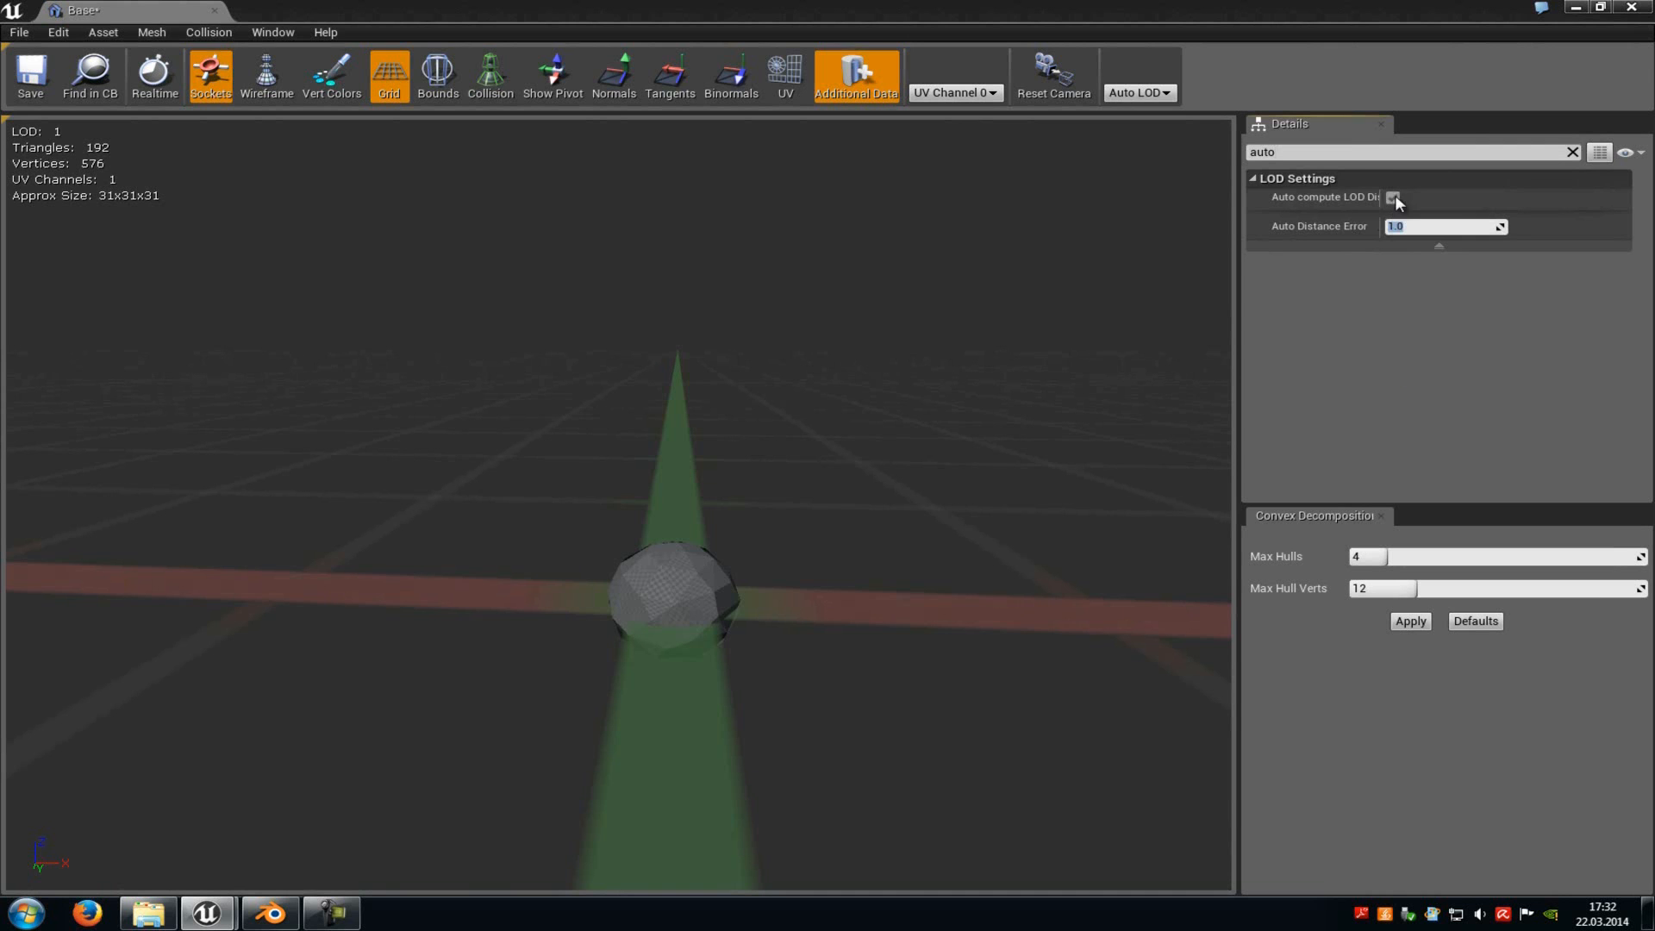
{"action": "left_click", "coordinate": [1392, 198]}
{"action": "left_click", "coordinate": [1574, 152]}
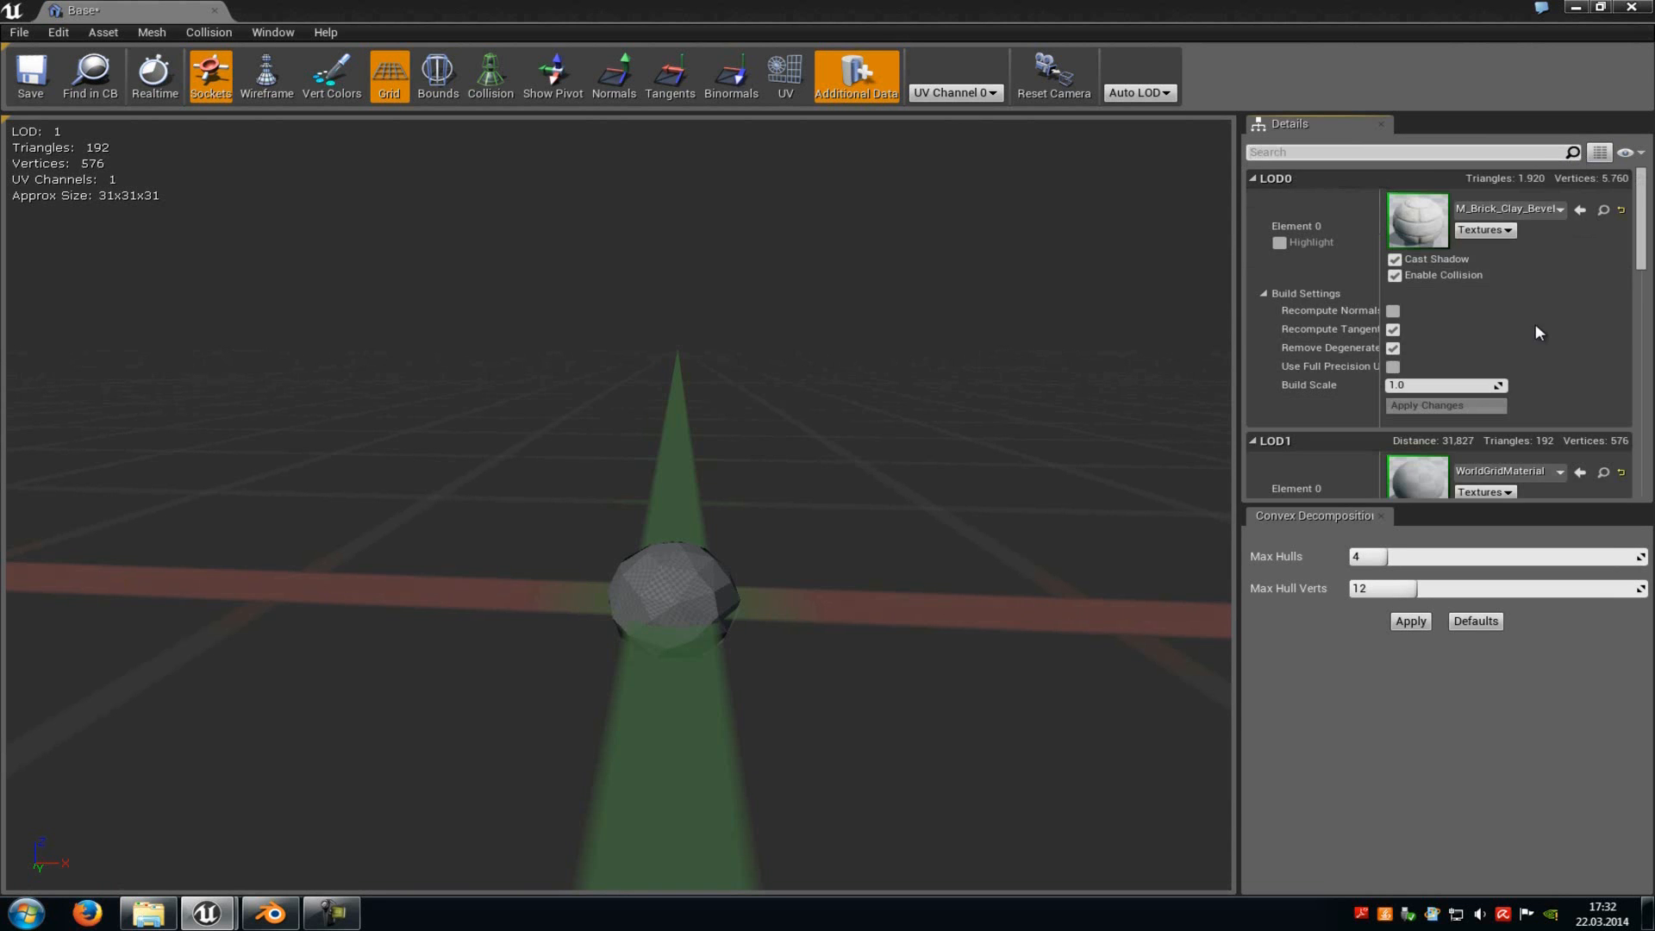
{"action": "scroll", "coordinate": [1540, 308], "scroll_direction": "down", "scroll_amount": 3}
{"action": "scroll", "coordinate": [1539, 307], "scroll_direction": "up", "scroll_amount": 3}
{"action": "scroll", "coordinate": [1519, 314], "scroll_direction": "down", "scroll_amount": 3}
{"action": "scroll", "coordinate": [1522, 312], "scroll_direction": "down", "scroll_amount": 2}
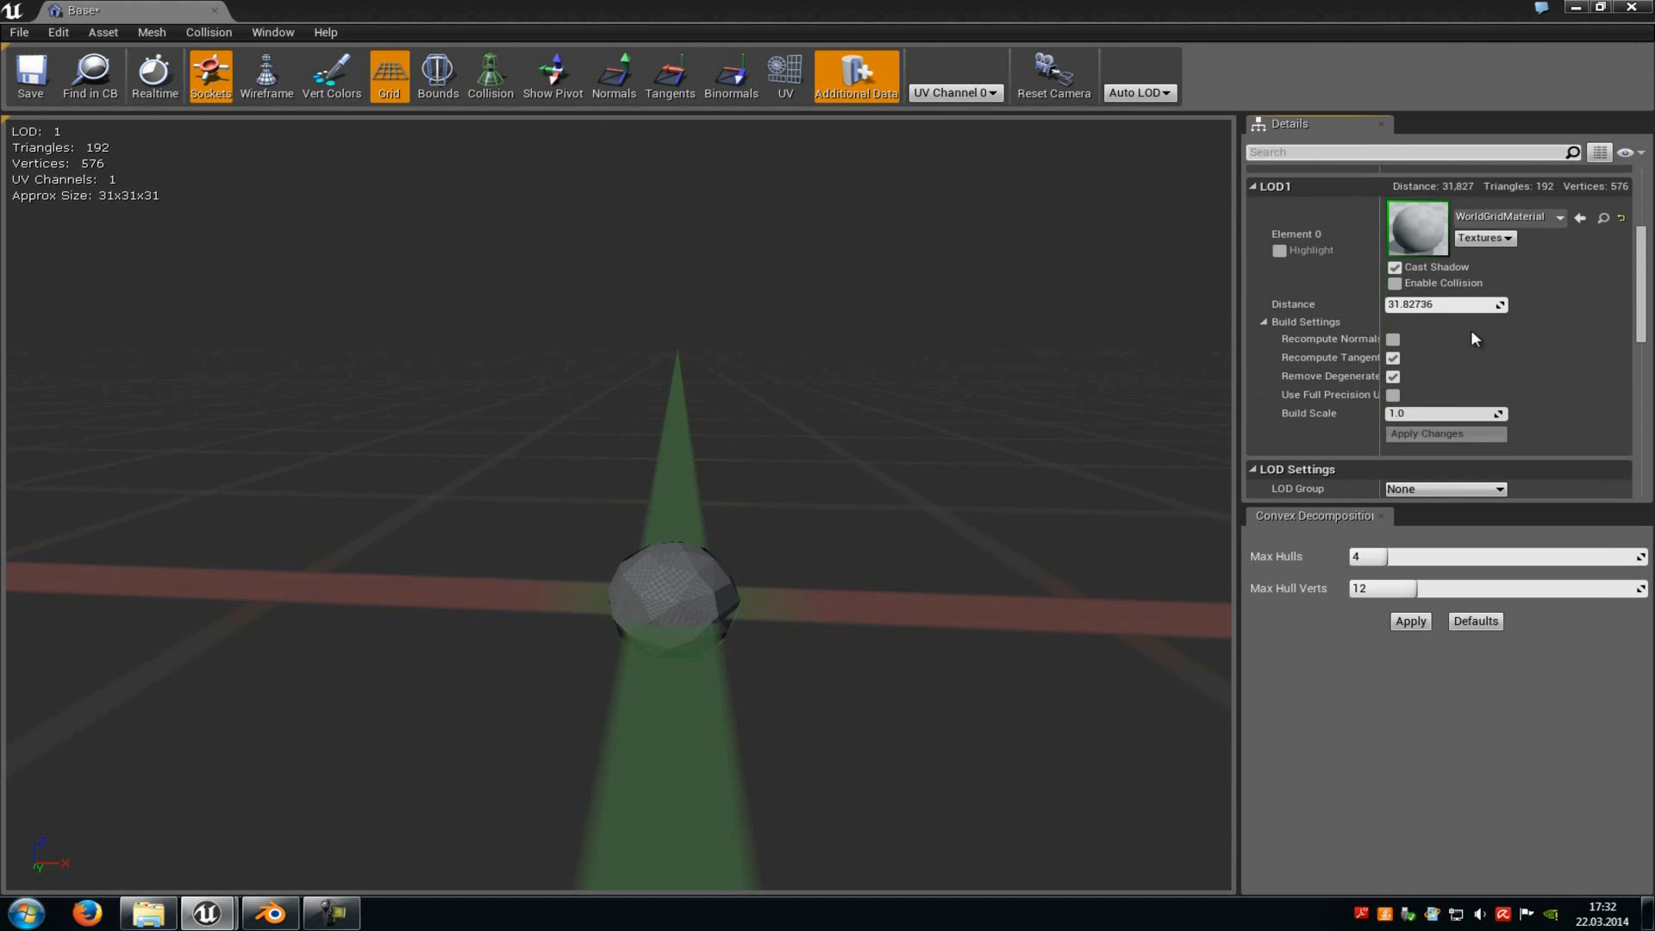
{"action": "scroll", "coordinate": [1361, 304], "scroll_direction": "up", "scroll_amount": 2}
{"action": "scroll", "coordinate": [1360, 304], "scroll_direction": "up", "scroll_amount": 1}
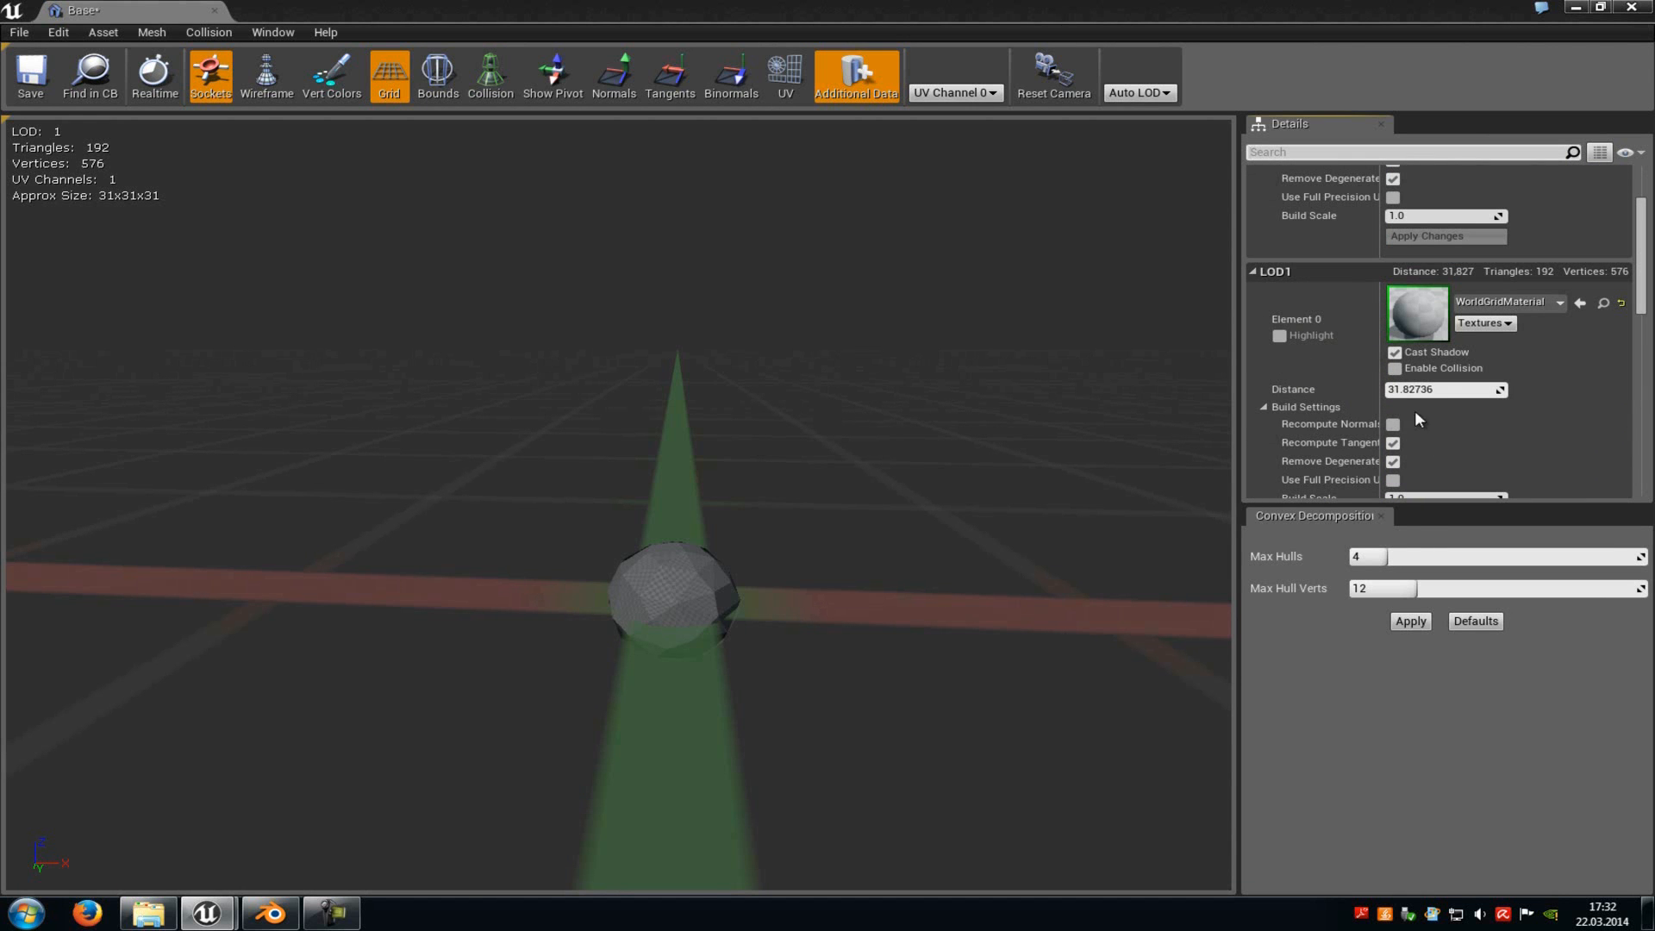
Set LOD1's switch distance to 500 and restore the mesh editor down.
{"action": "double_click", "coordinate": [1403, 389]}
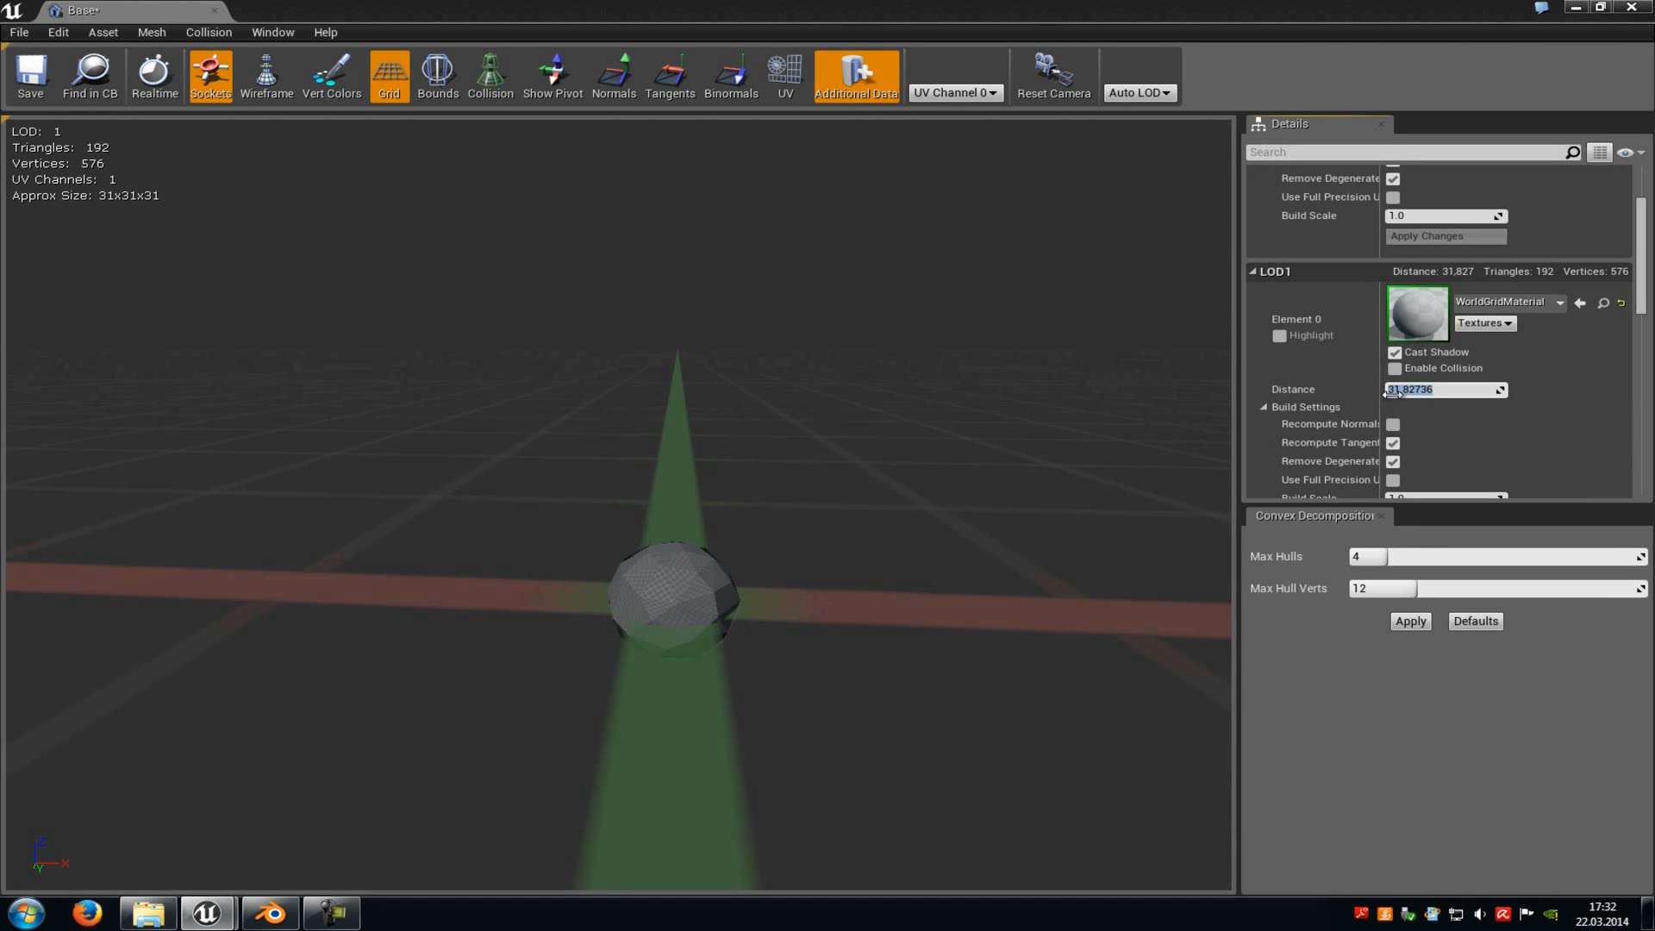
{"action": "type", "text": "500"}
{"action": "key", "text": "Return"}
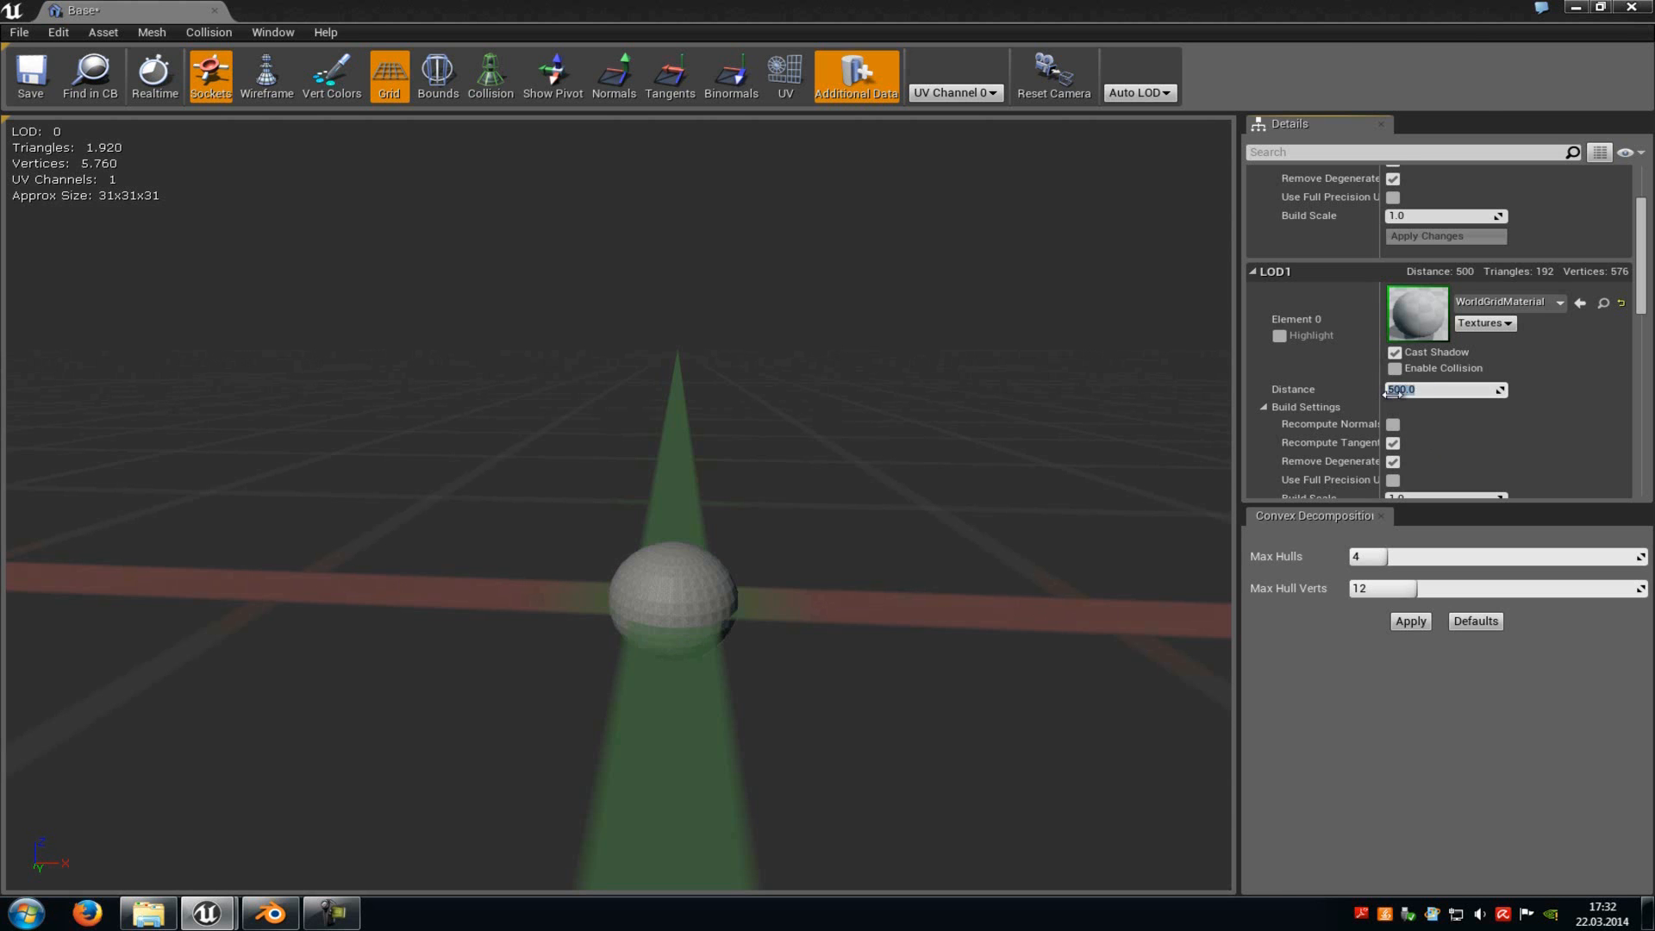
{"action": "left_click", "coordinate": [1602, 10]}
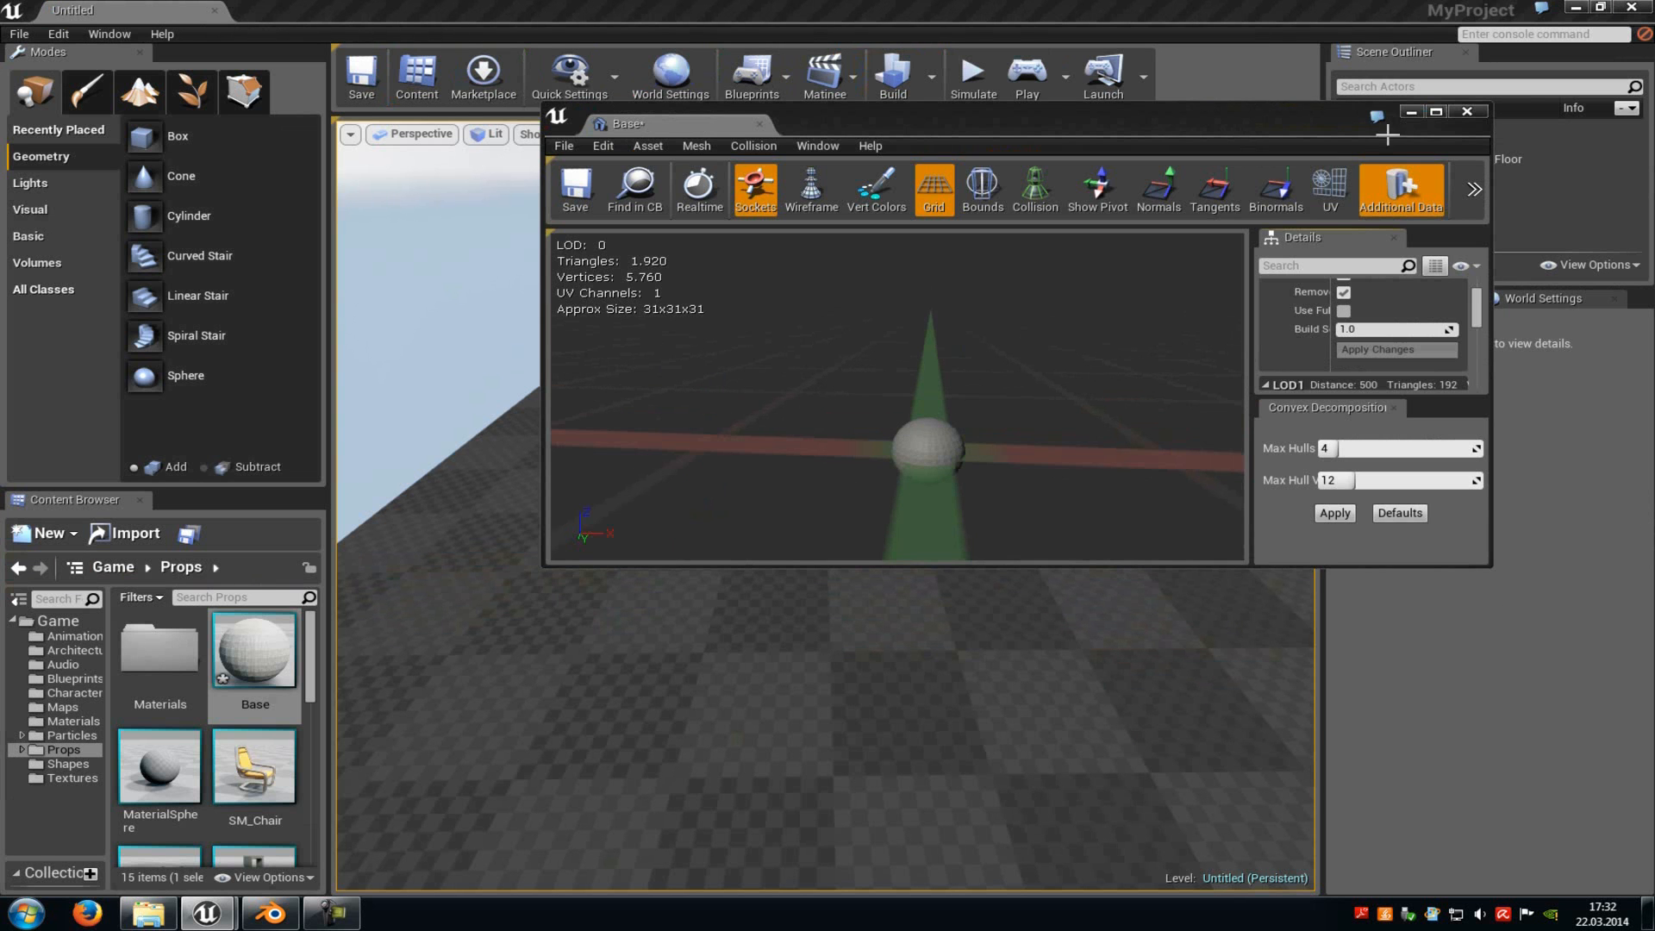
Place the Base sphere mesh into the level from the Content Browser.
{"action": "left_click", "coordinate": [1478, 110]}
{"action": "left_click_drag", "start_coordinate": [256, 654], "coordinate": [793, 537]}
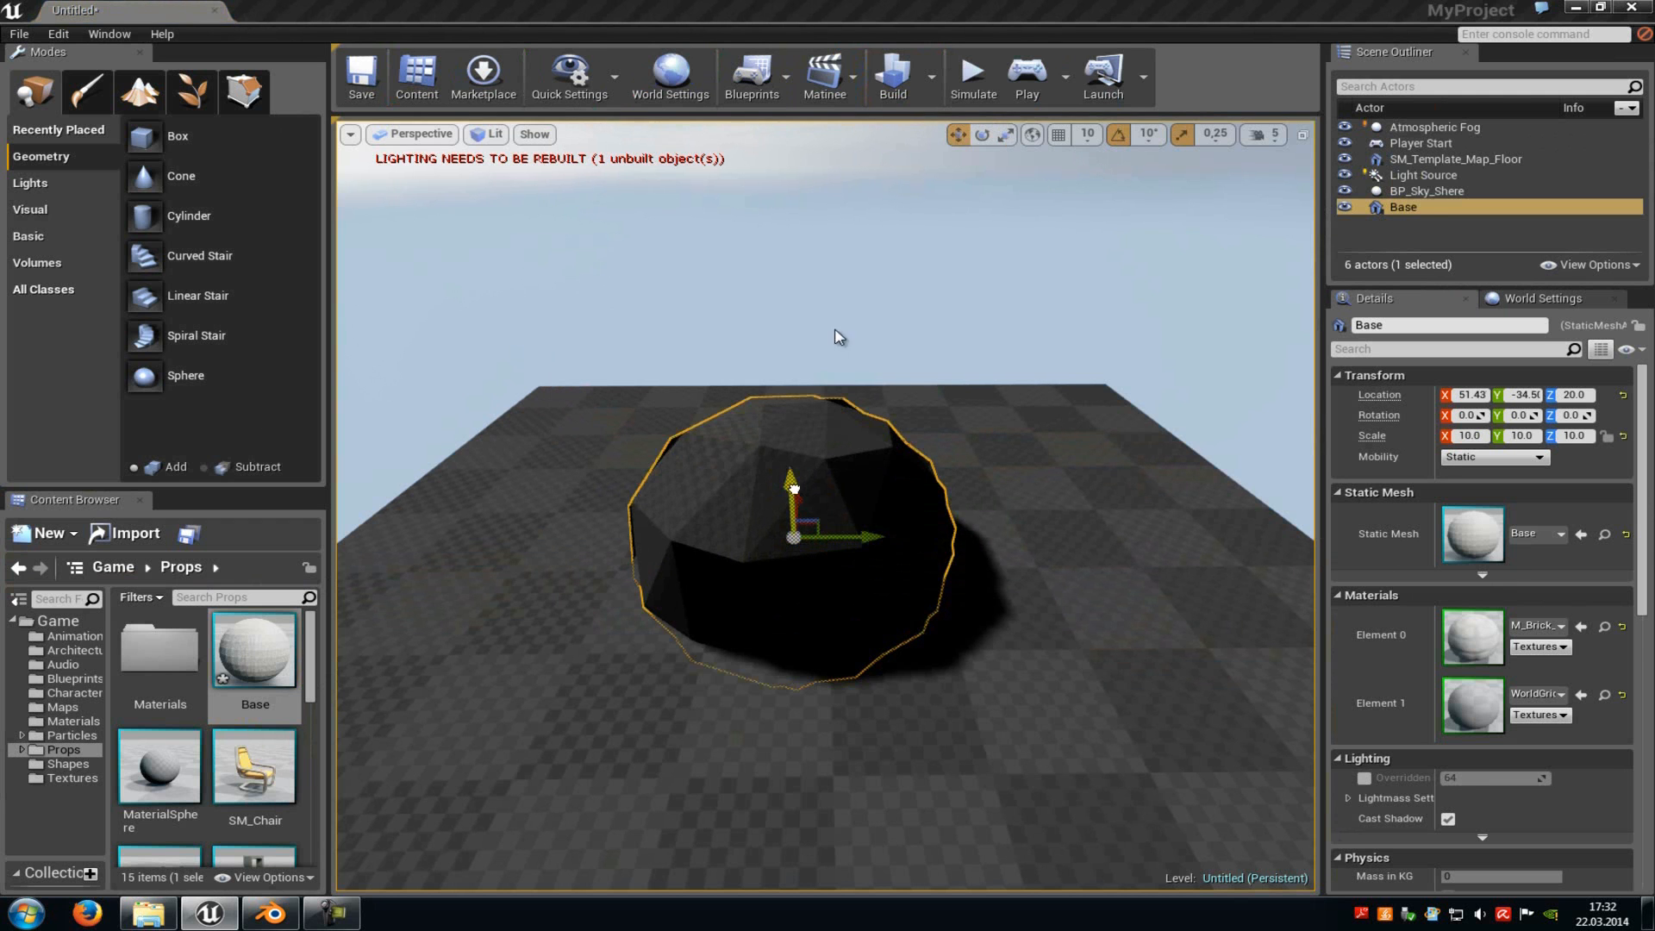
{"action": "left_click", "coordinate": [1072, 668]}
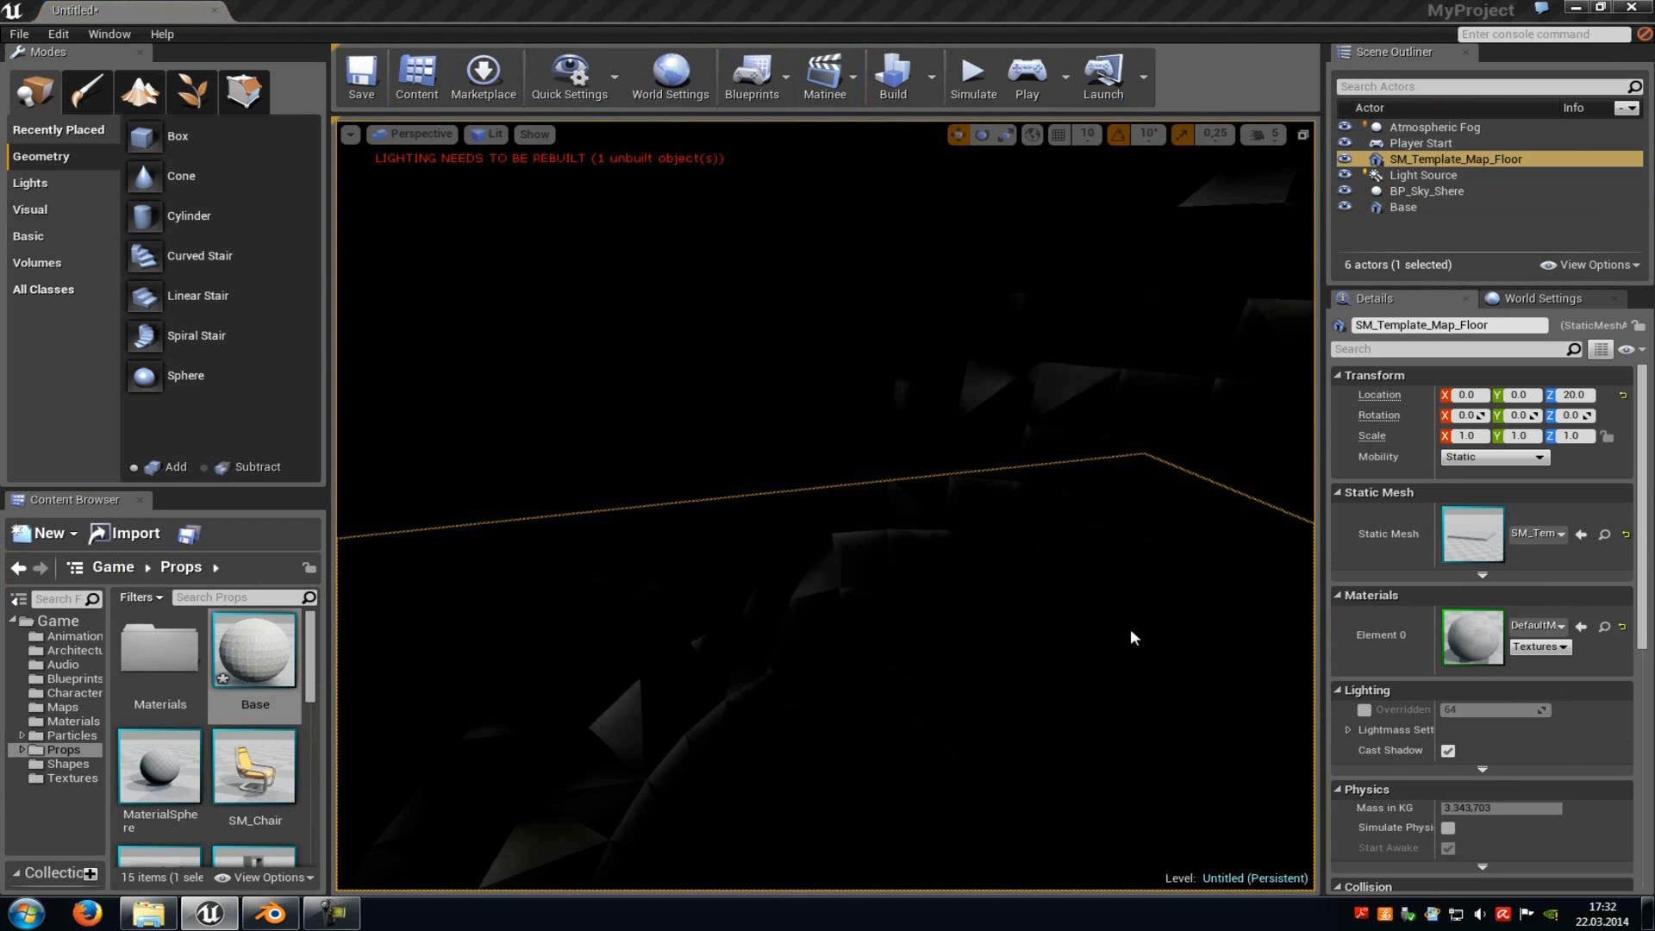
{"action": "scroll", "coordinate": [1131, 628], "scroll_direction": "down", "scroll_amount": 3}
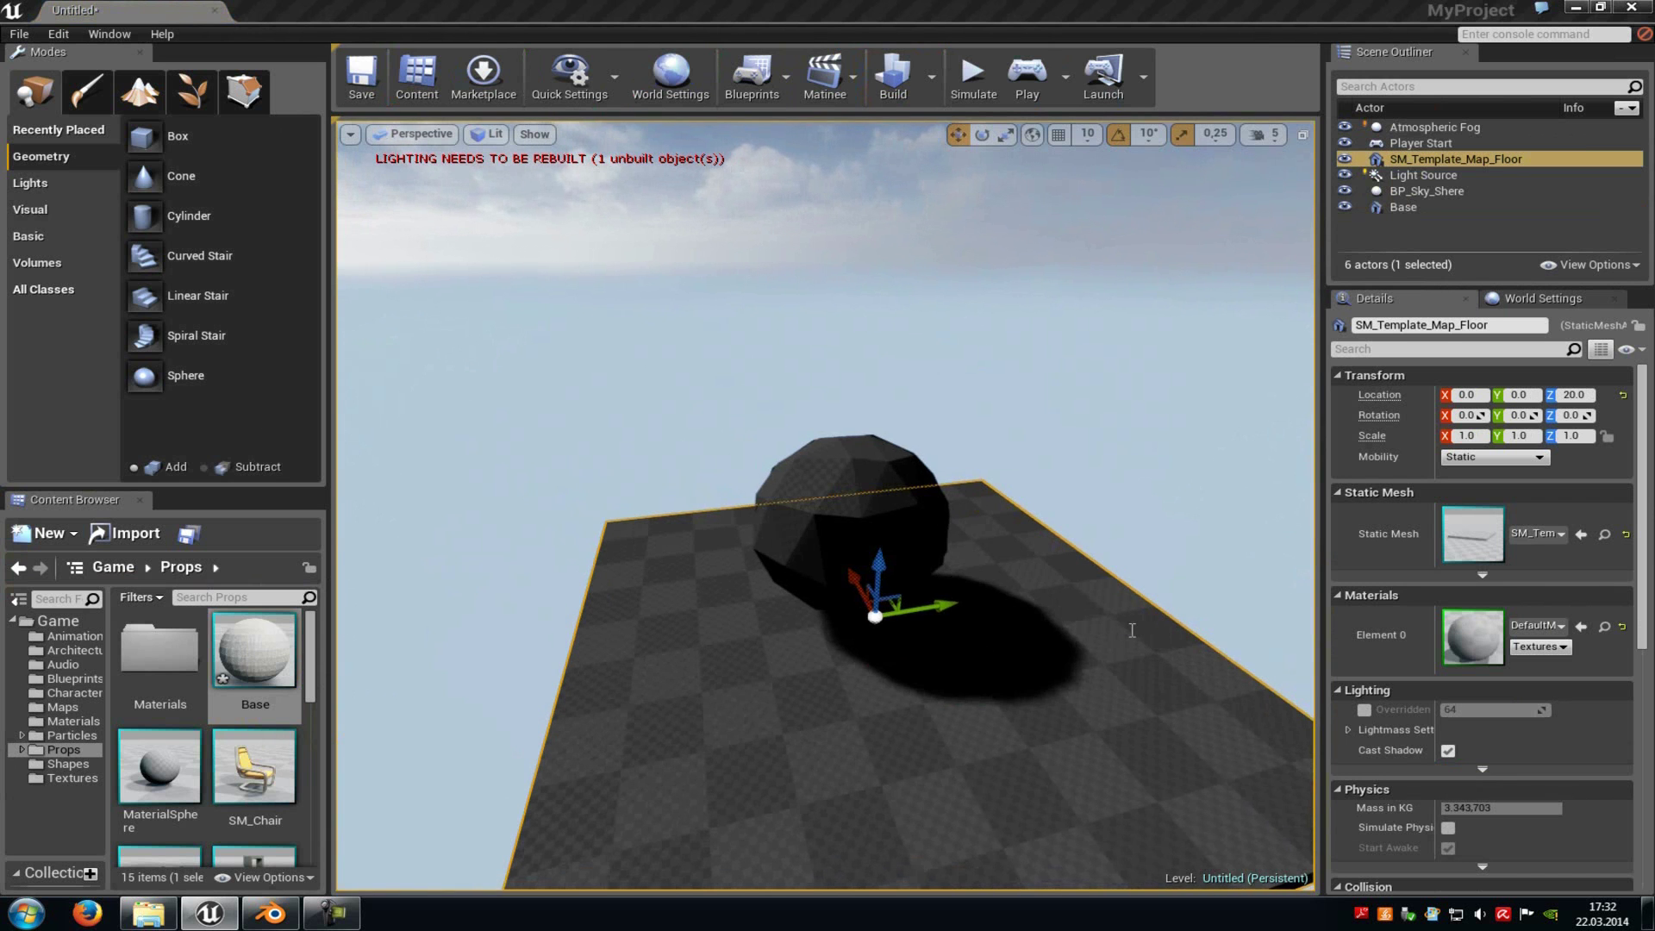
{"action": "scroll", "coordinate": [1130, 628], "scroll_direction": "up", "scroll_amount": 3}
{"action": "scroll", "coordinate": [1131, 629], "scroll_direction": "up", "scroll_amount": 3}
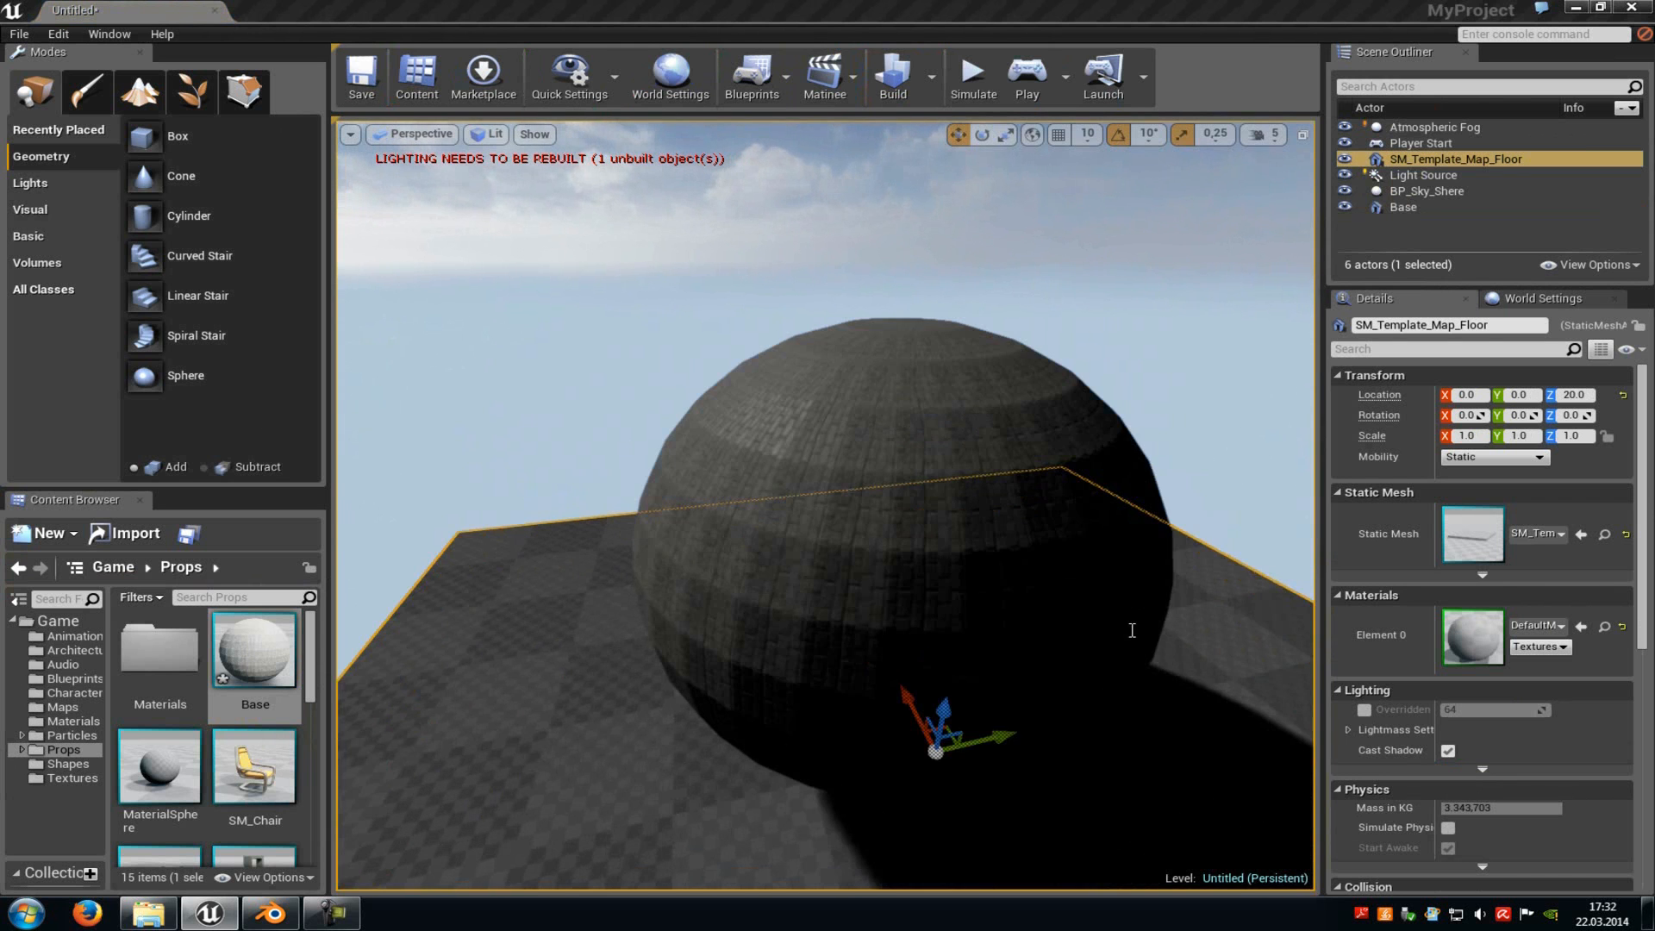
Set the Base mesh's LOD1 switch distance to 2000 and return to its editor.
{"action": "double_click", "coordinate": [255, 653]}
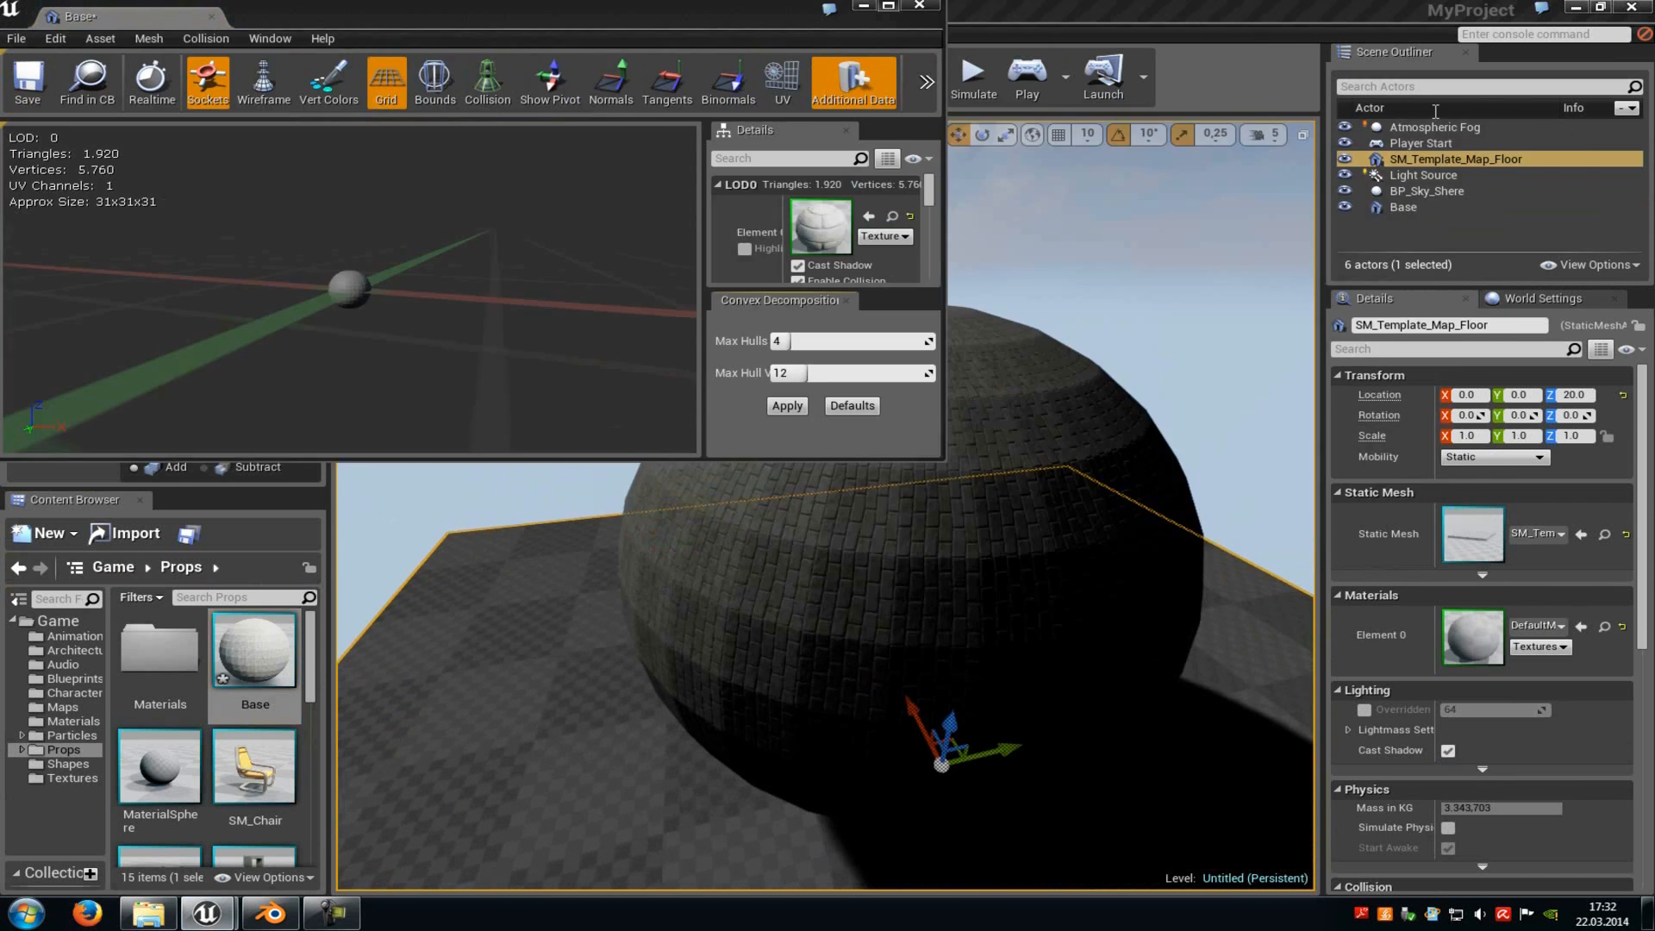
{"action": "scroll", "coordinate": [1472, 327], "scroll_direction": "down", "scroll_amount": 1}
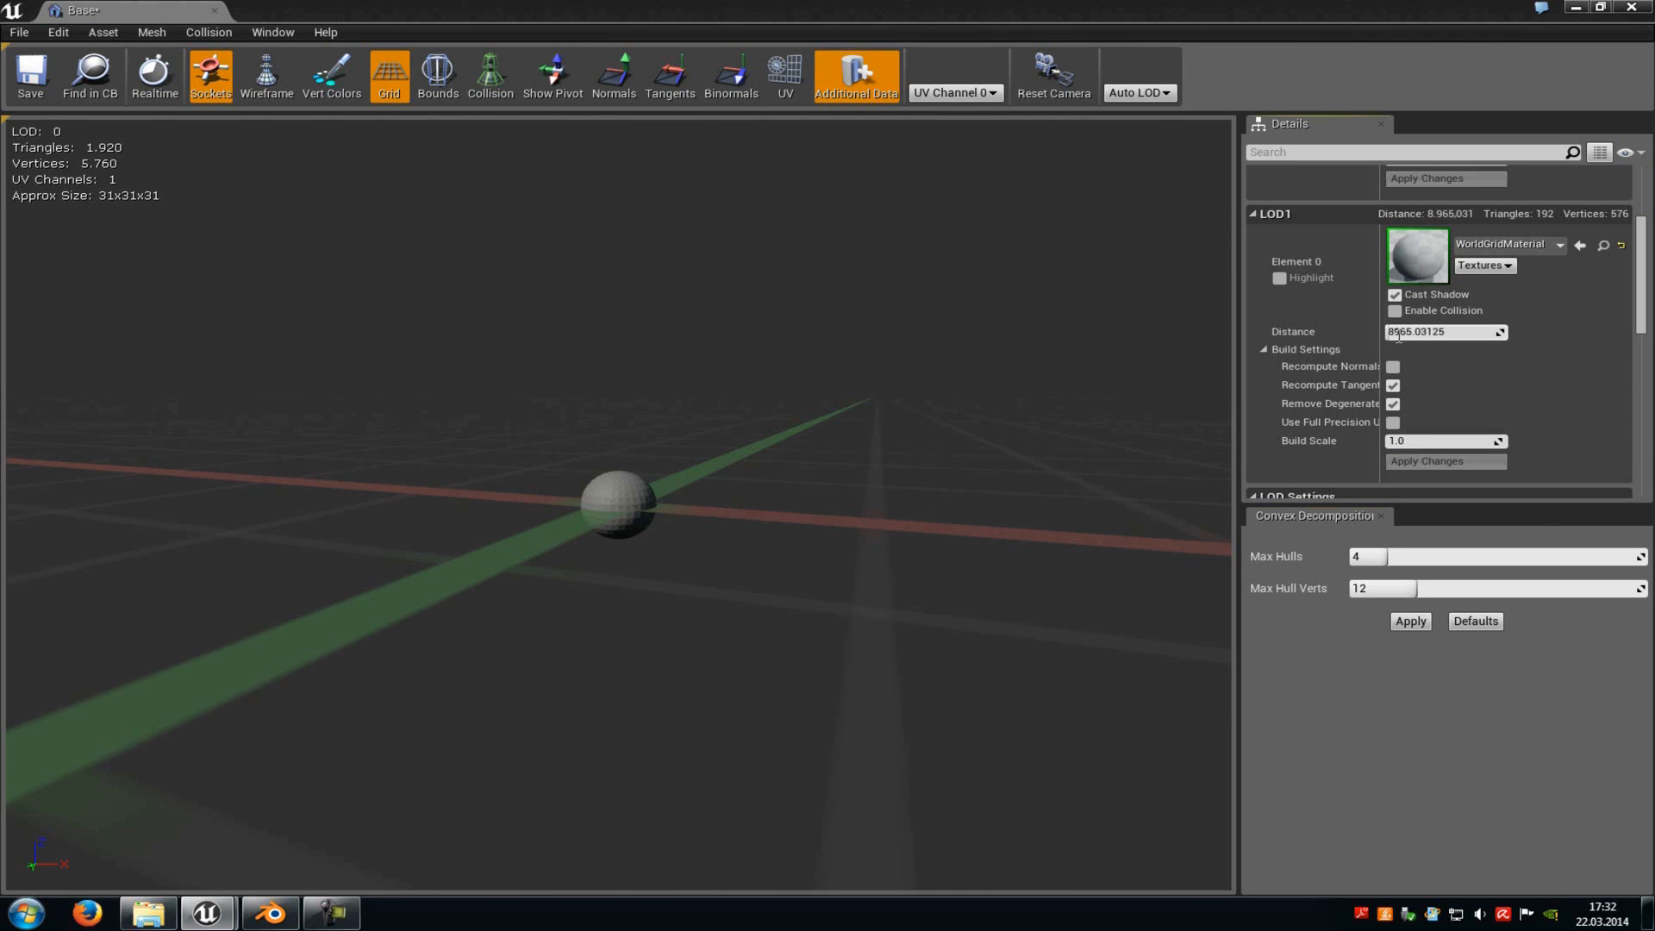
{"action": "double_click", "coordinate": [1398, 334]}
{"action": "type", "text": "20"}
{"action": "type", "text": "00"}
{"action": "key", "text": "Return"}
{"action": "left_click", "coordinate": [1632, 8]}
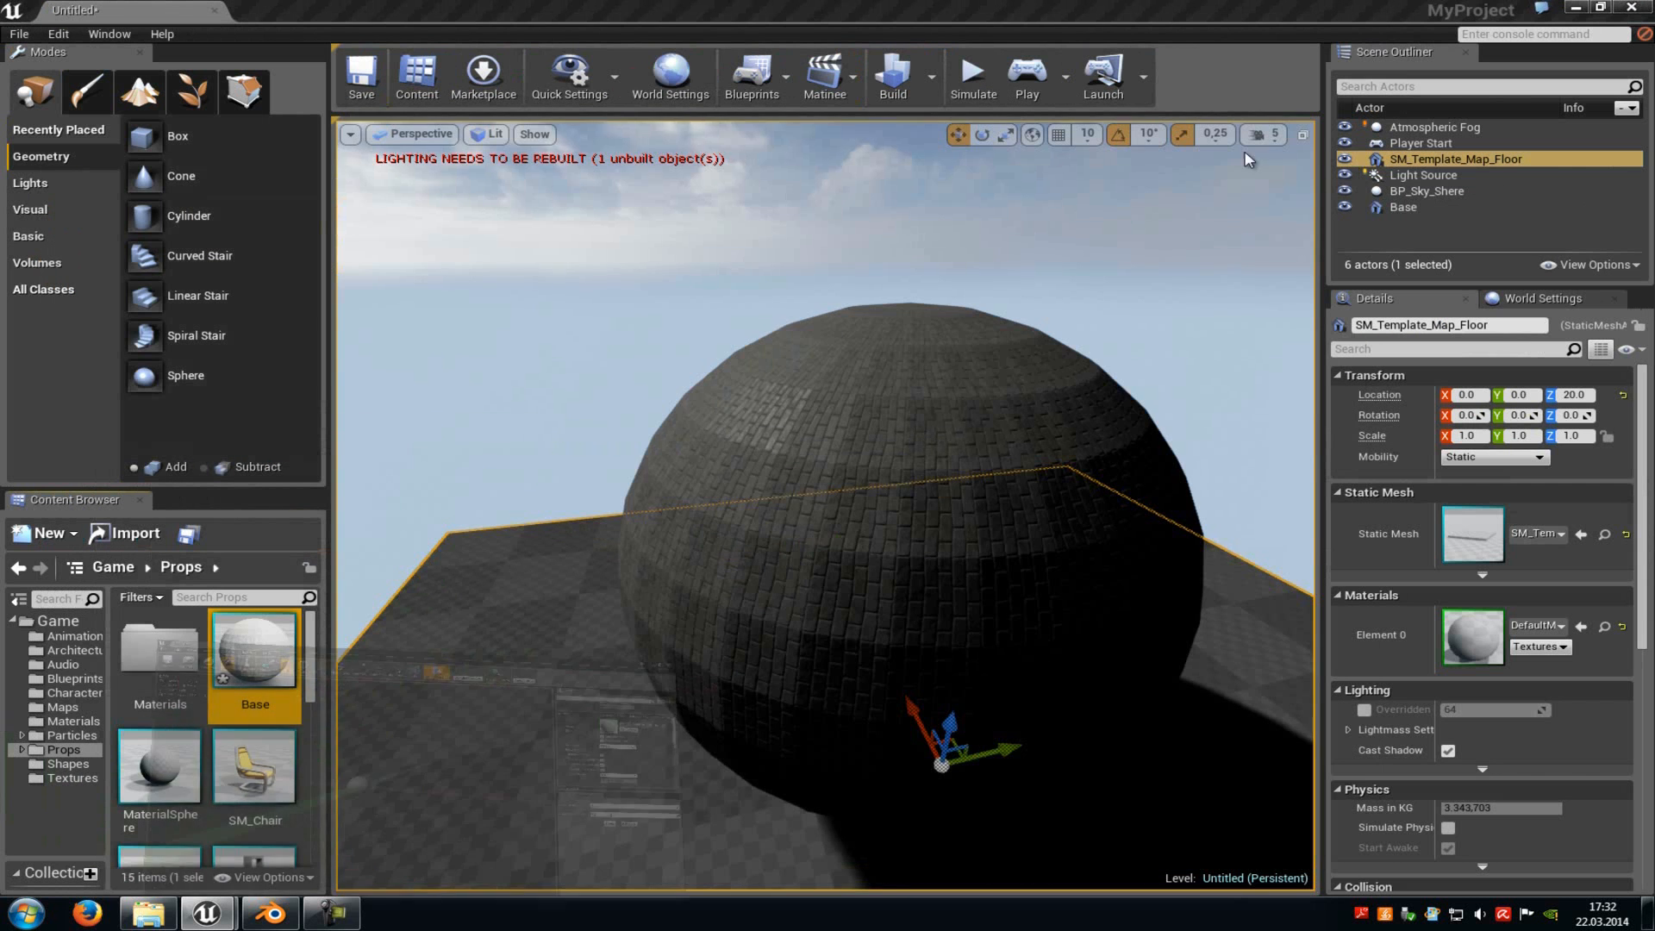
{"action": "scroll", "coordinate": [1036, 430], "scroll_direction": "down", "scroll_amount": 5}
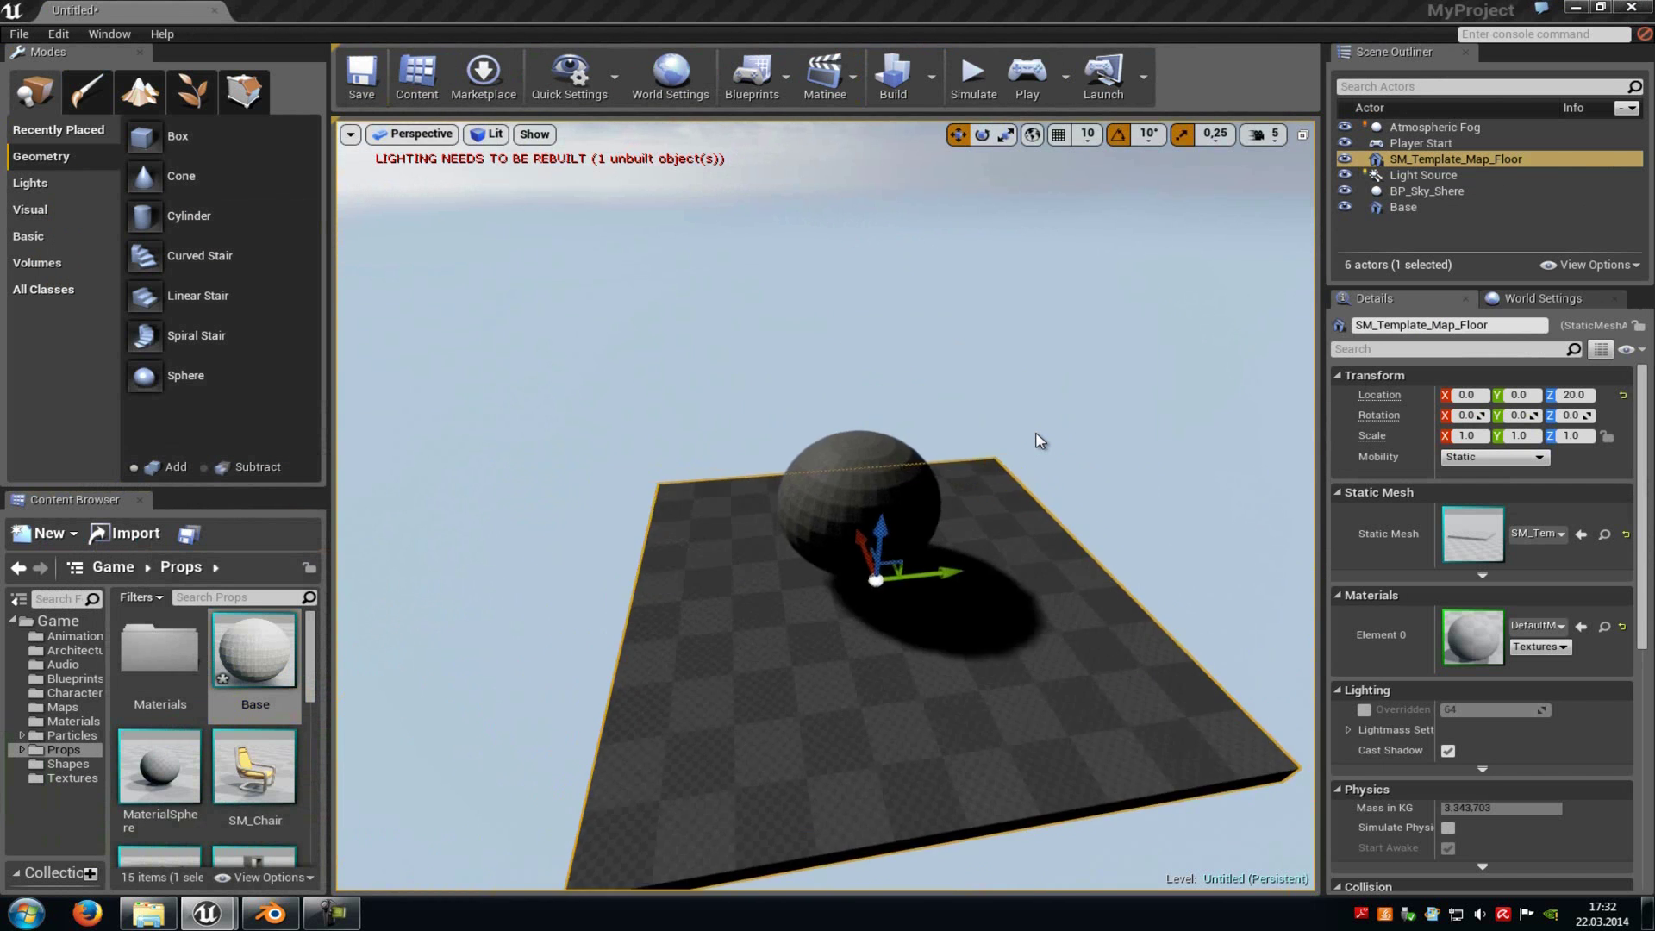
{"action": "scroll", "coordinate": [1036, 440], "scroll_direction": "down", "scroll_amount": 3}
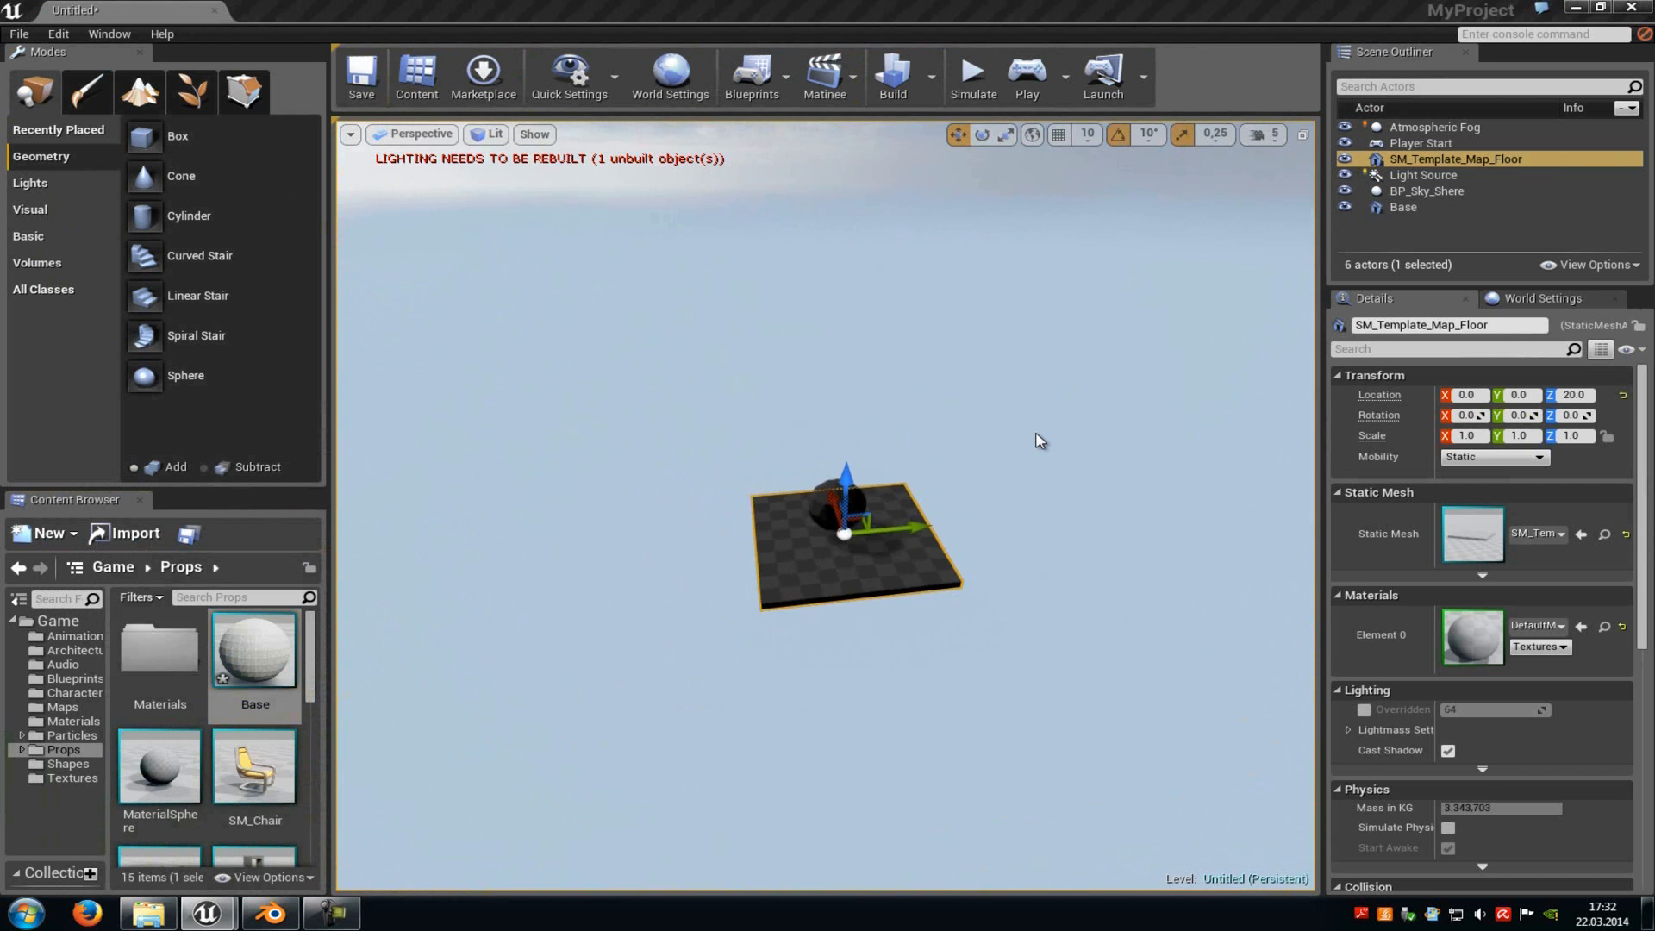
{"action": "scroll", "coordinate": [1037, 440], "scroll_direction": "up", "scroll_amount": 8}
{"action": "scroll", "coordinate": [1036, 440], "scroll_direction": "down", "scroll_amount": 4}
{"action": "scroll", "coordinate": [1037, 440], "scroll_direction": "down", "scroll_amount": 4}
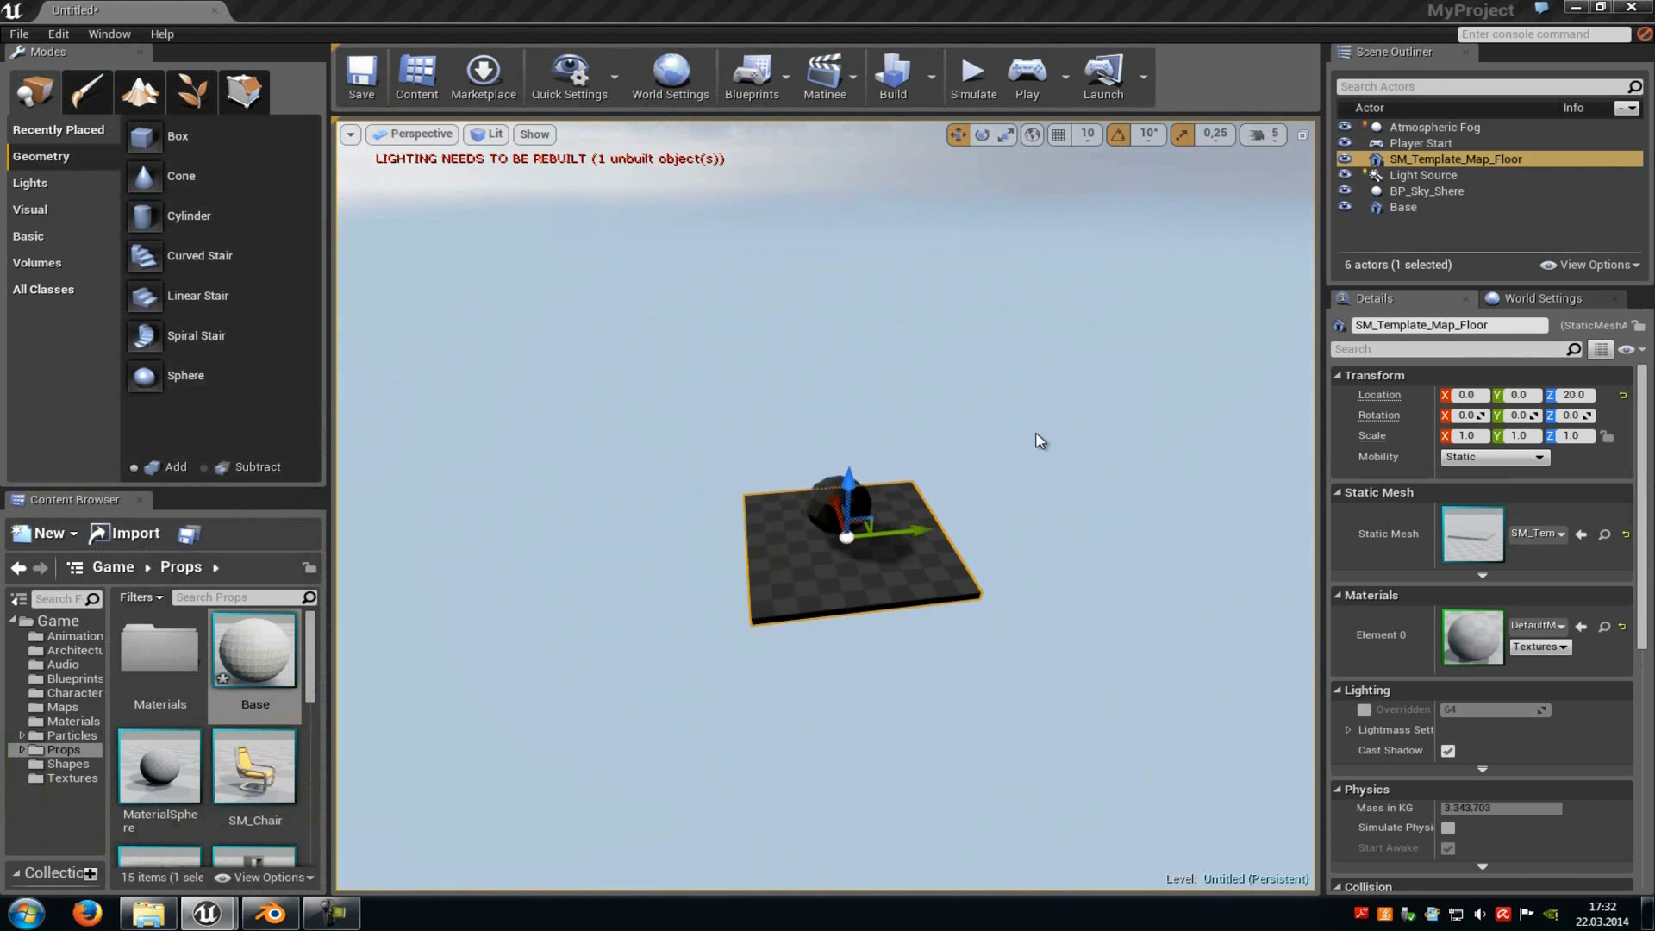
{"action": "scroll", "coordinate": [1035, 440], "scroll_direction": "up", "scroll_amount": 3}
{"action": "scroll", "coordinate": [1036, 439], "scroll_direction": "up", "scroll_amount": 2}
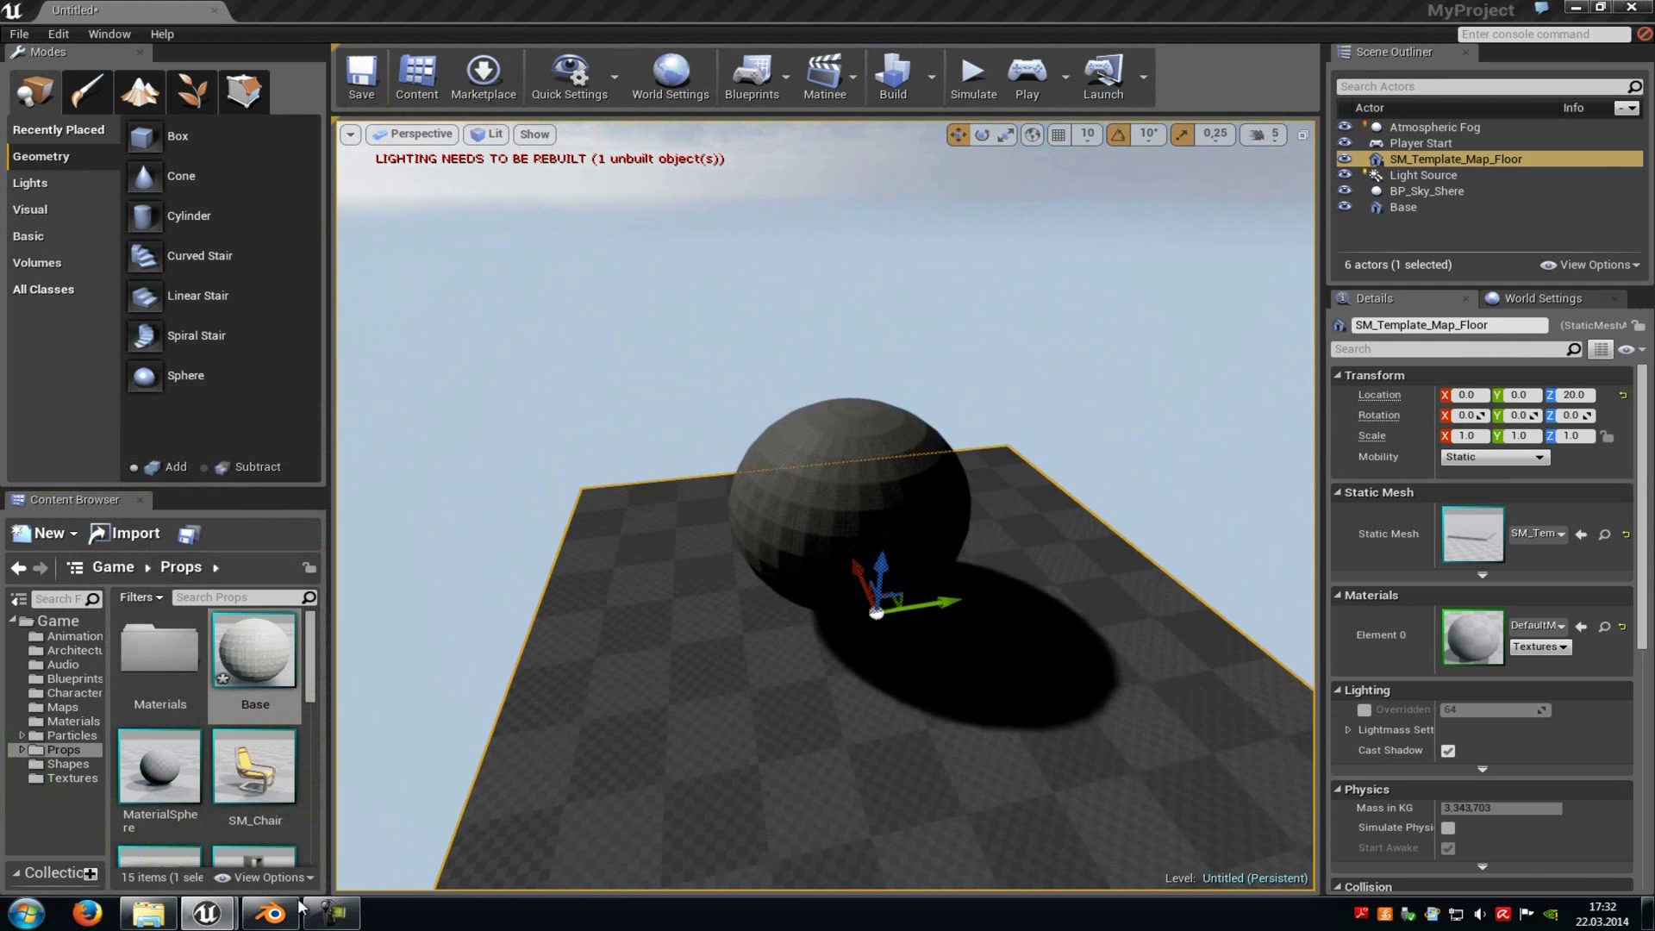
{"action": "left_click", "coordinate": [395, 815]}
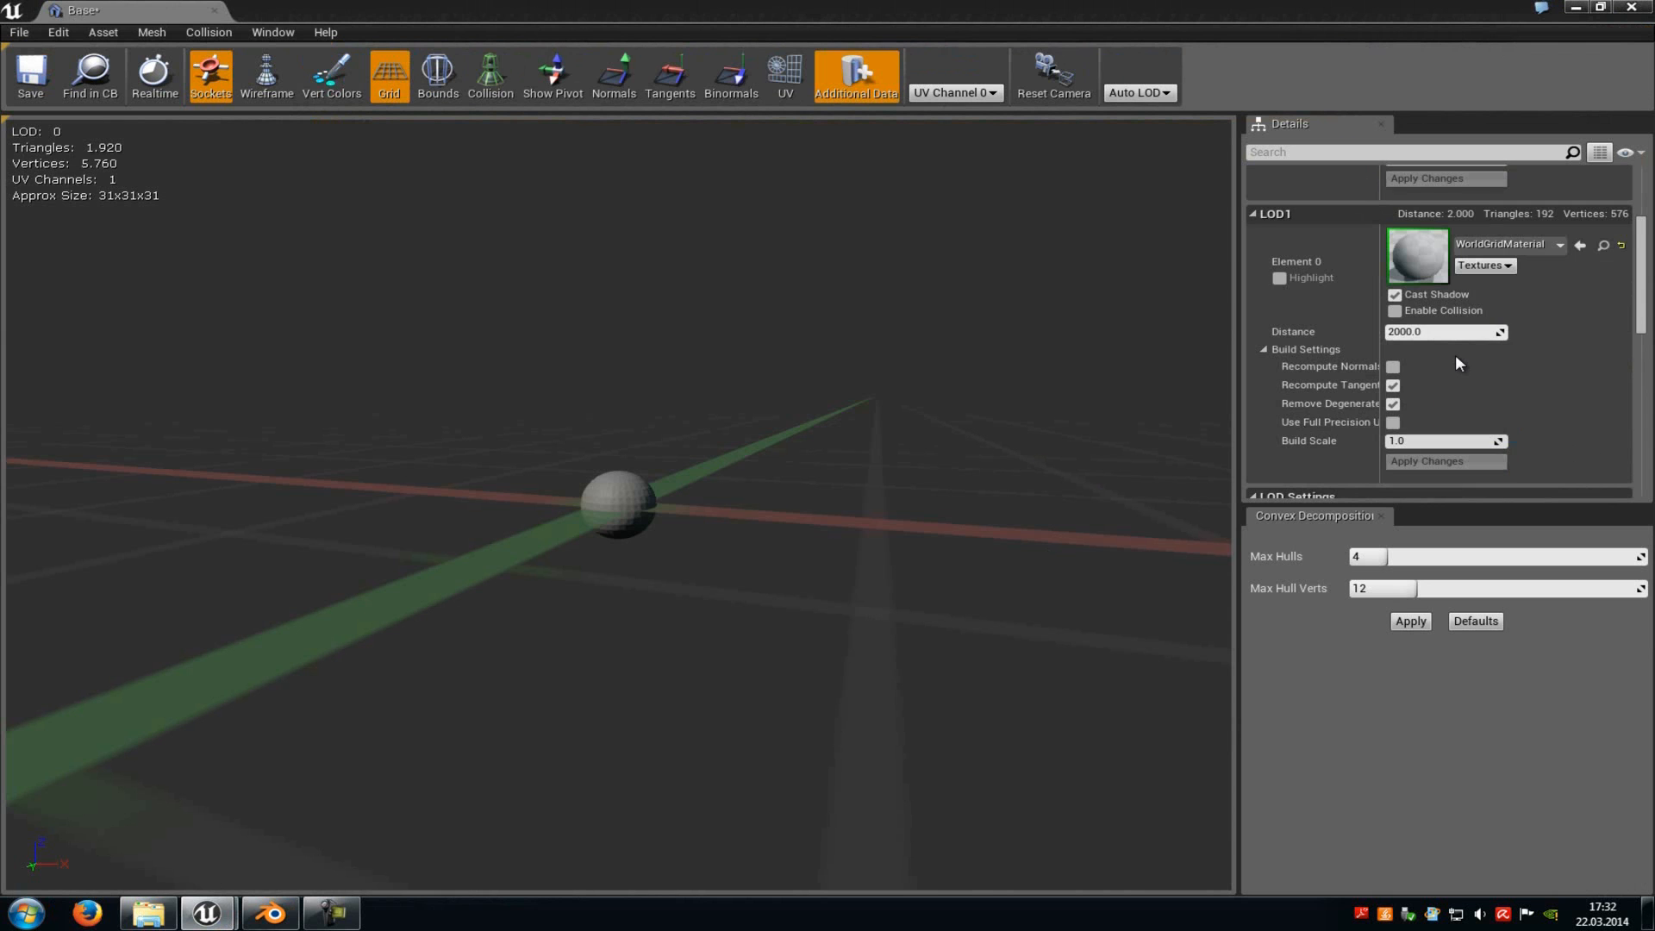
{"action": "scroll", "coordinate": [1454, 355], "scroll_direction": "up", "scroll_amount": 2}
{"action": "scroll", "coordinate": [1463, 361], "scroll_direction": "up", "scroll_amount": 2}
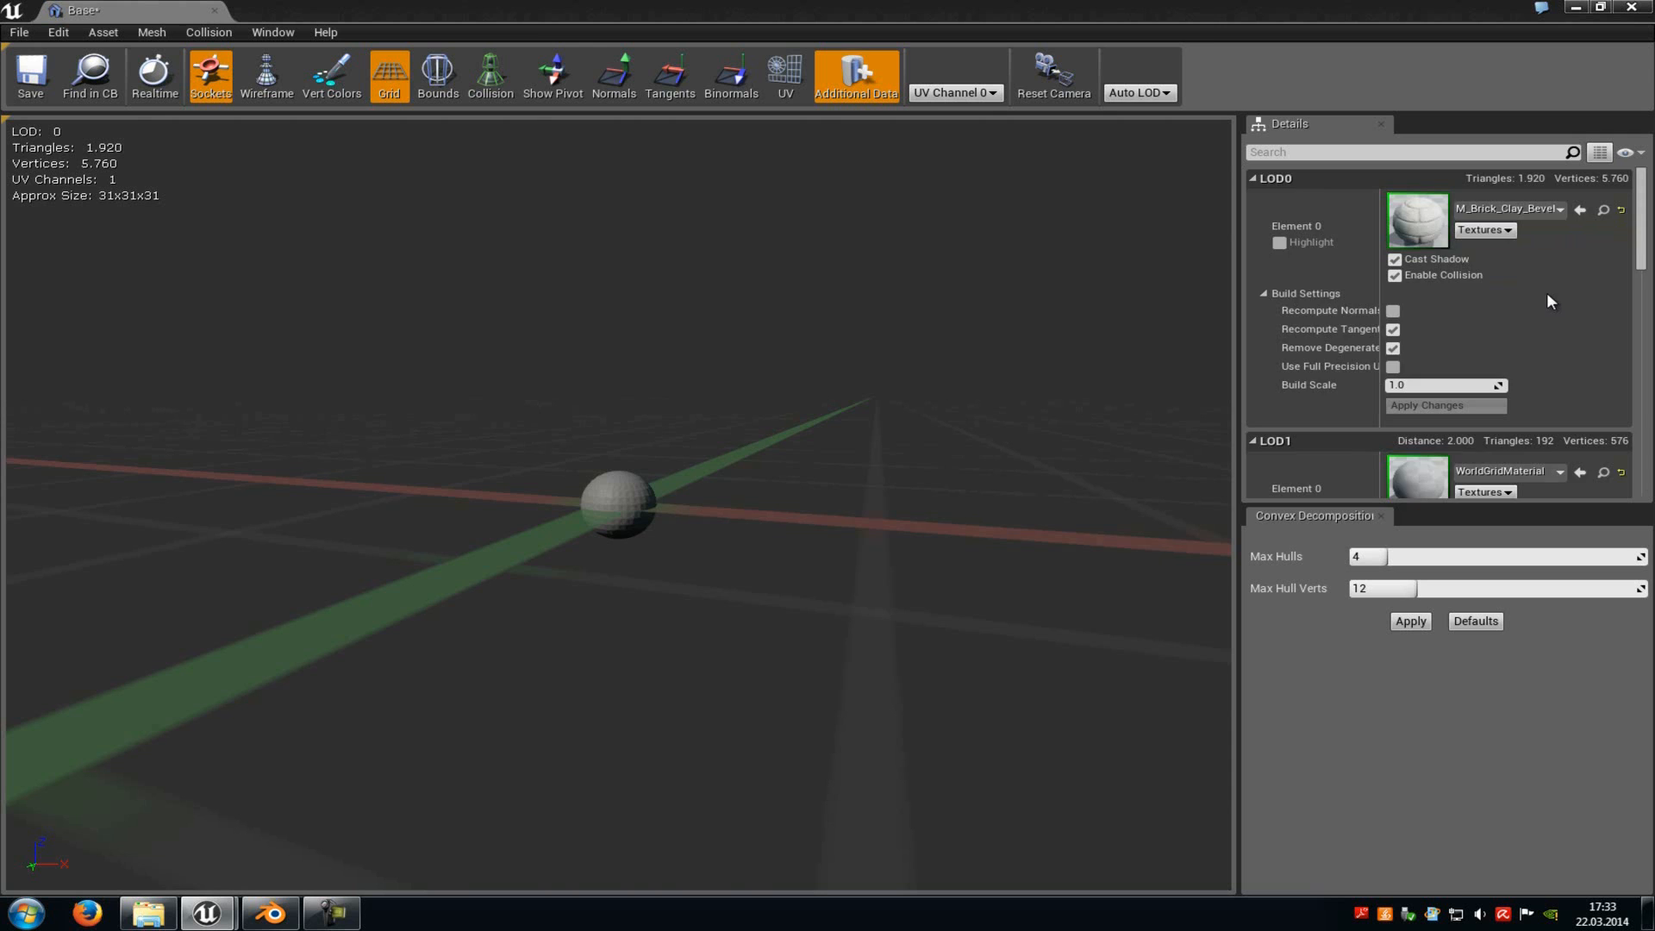
{"action": "scroll", "coordinate": [1548, 293], "scroll_direction": "down", "scroll_amount": 2}
{"action": "scroll", "coordinate": [1547, 287], "scroll_direction": "up", "scroll_amount": 2}
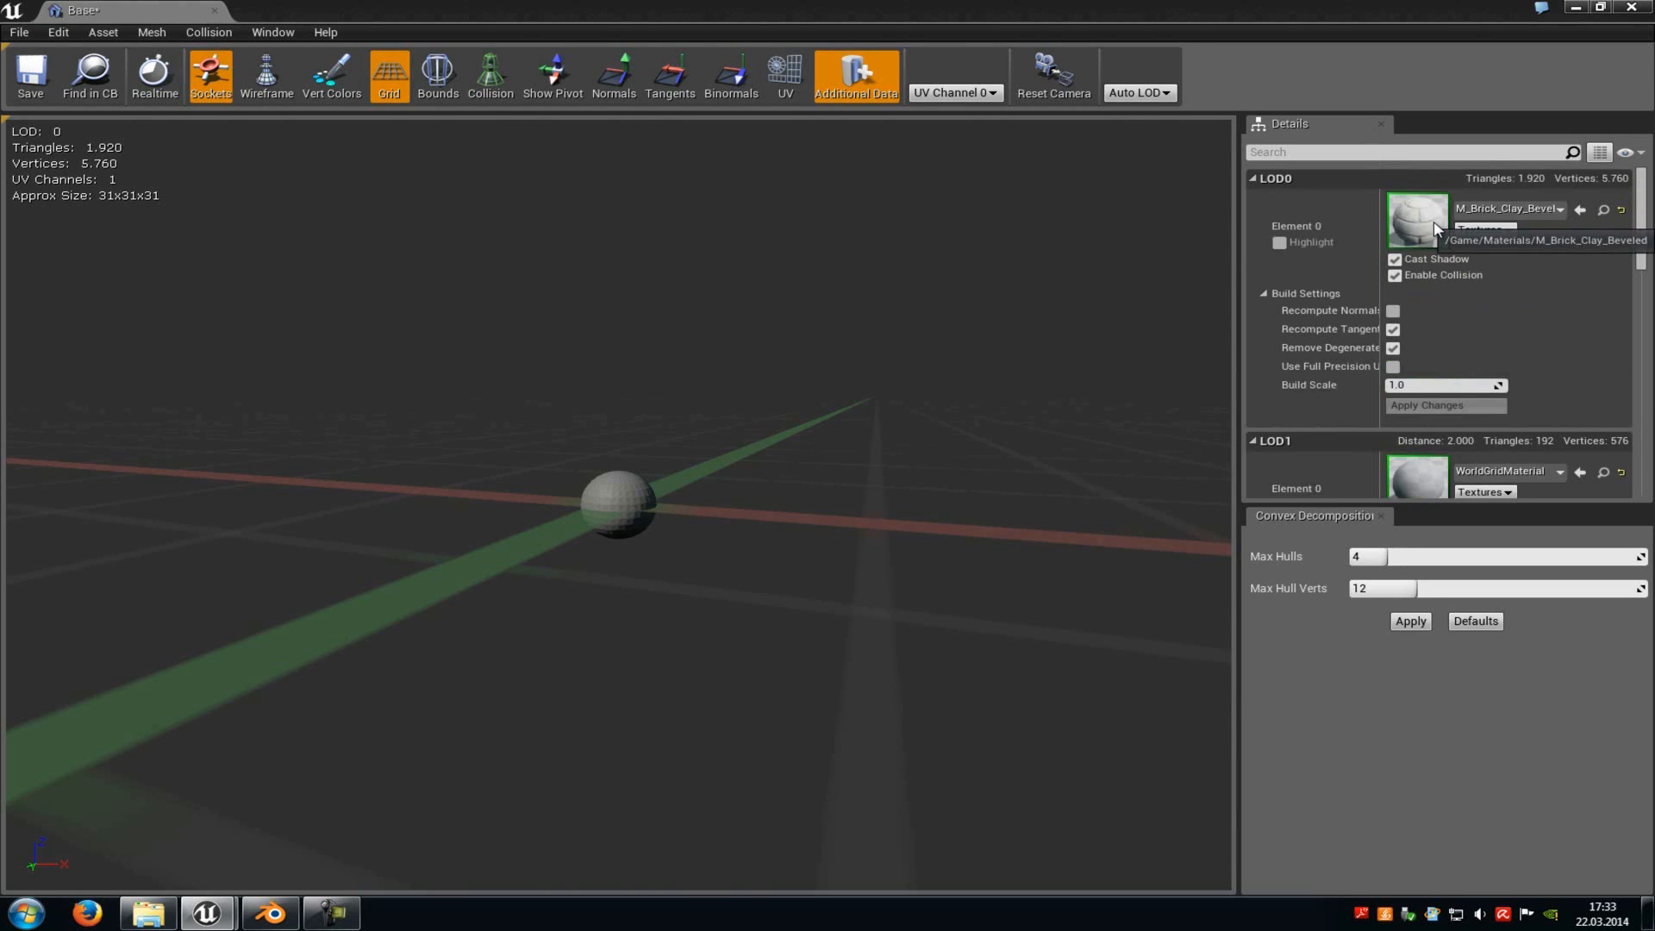
Assign M_Ground_Moss from Game>Materials to the Base mesh's LOD1 Element 0 slot.
{"action": "left_click", "coordinate": [1603, 8]}
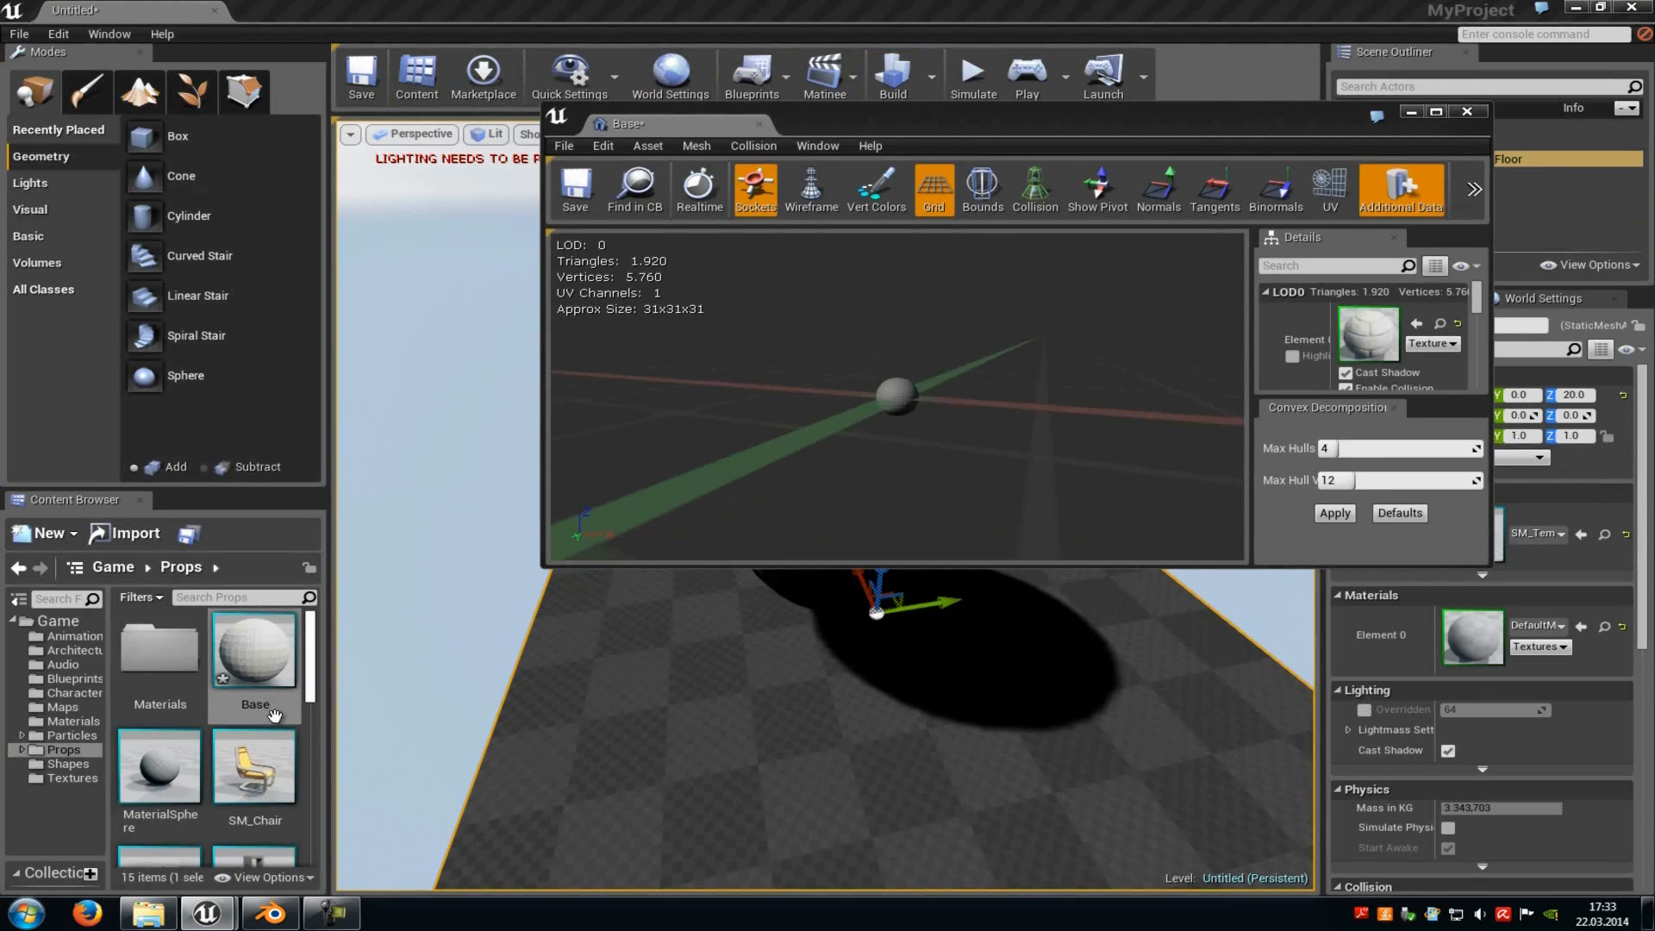
{"action": "left_click", "coordinate": [72, 720]}
{"action": "scroll", "coordinate": [277, 725], "scroll_direction": "down", "scroll_amount": 3}
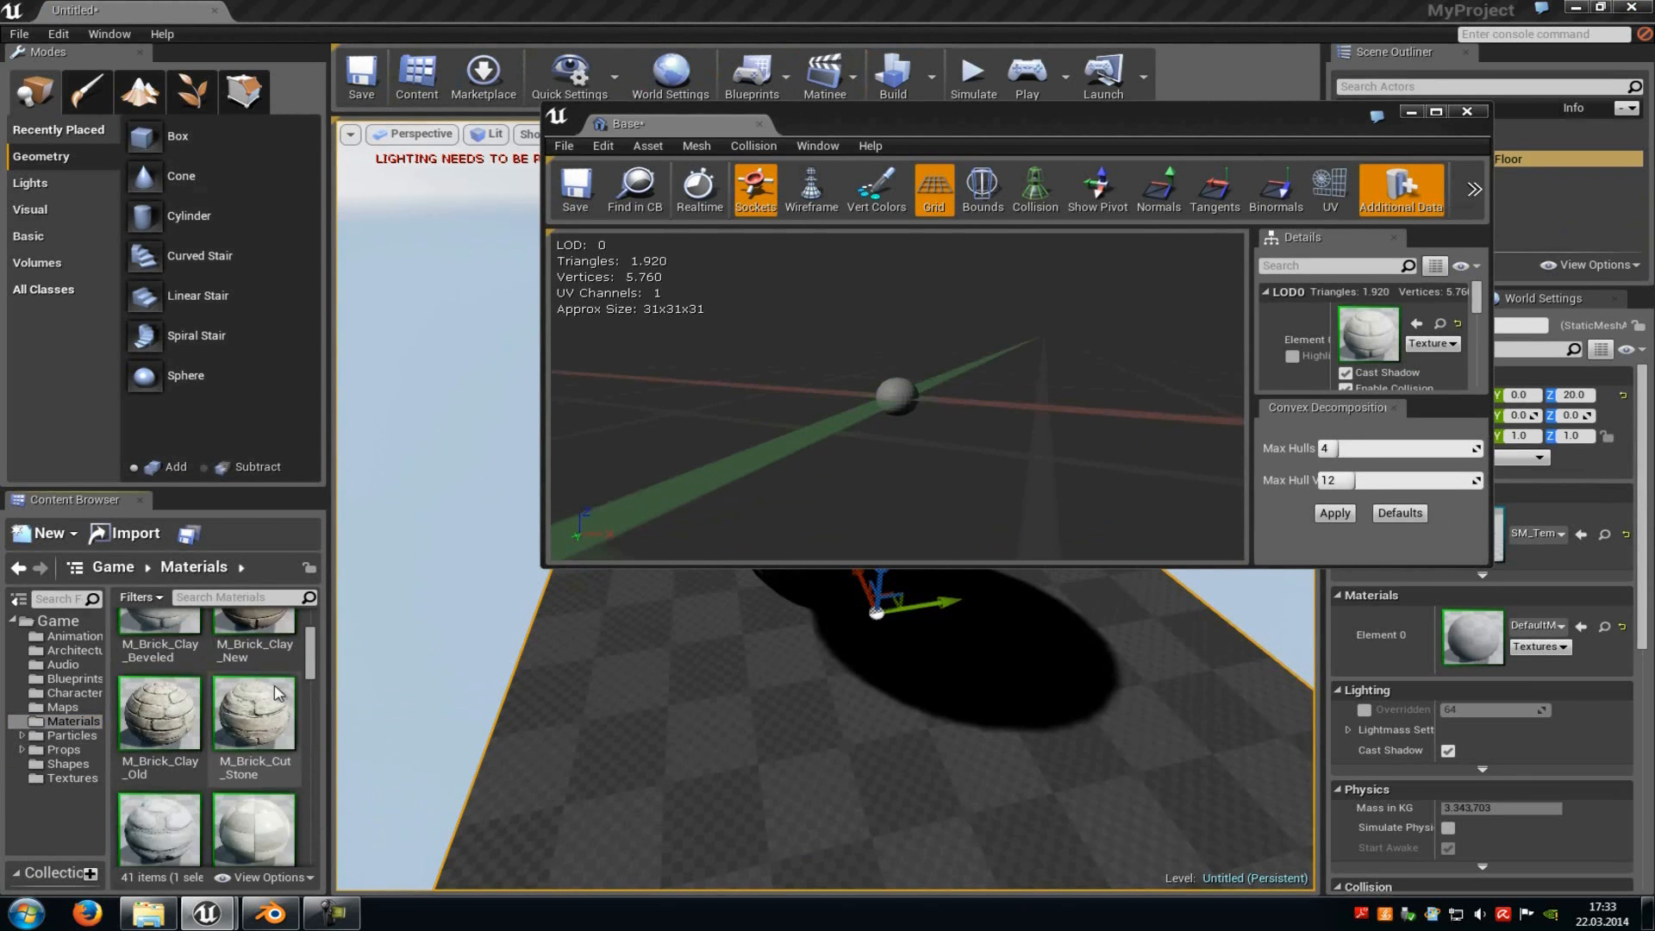
{"action": "scroll", "coordinate": [283, 764], "scroll_direction": "down", "scroll_amount": 3}
{"action": "scroll", "coordinate": [287, 802], "scroll_direction": "down", "scroll_amount": 1}
{"action": "left_click_drag", "start_coordinate": [161, 792], "coordinate": [1371, 324]}
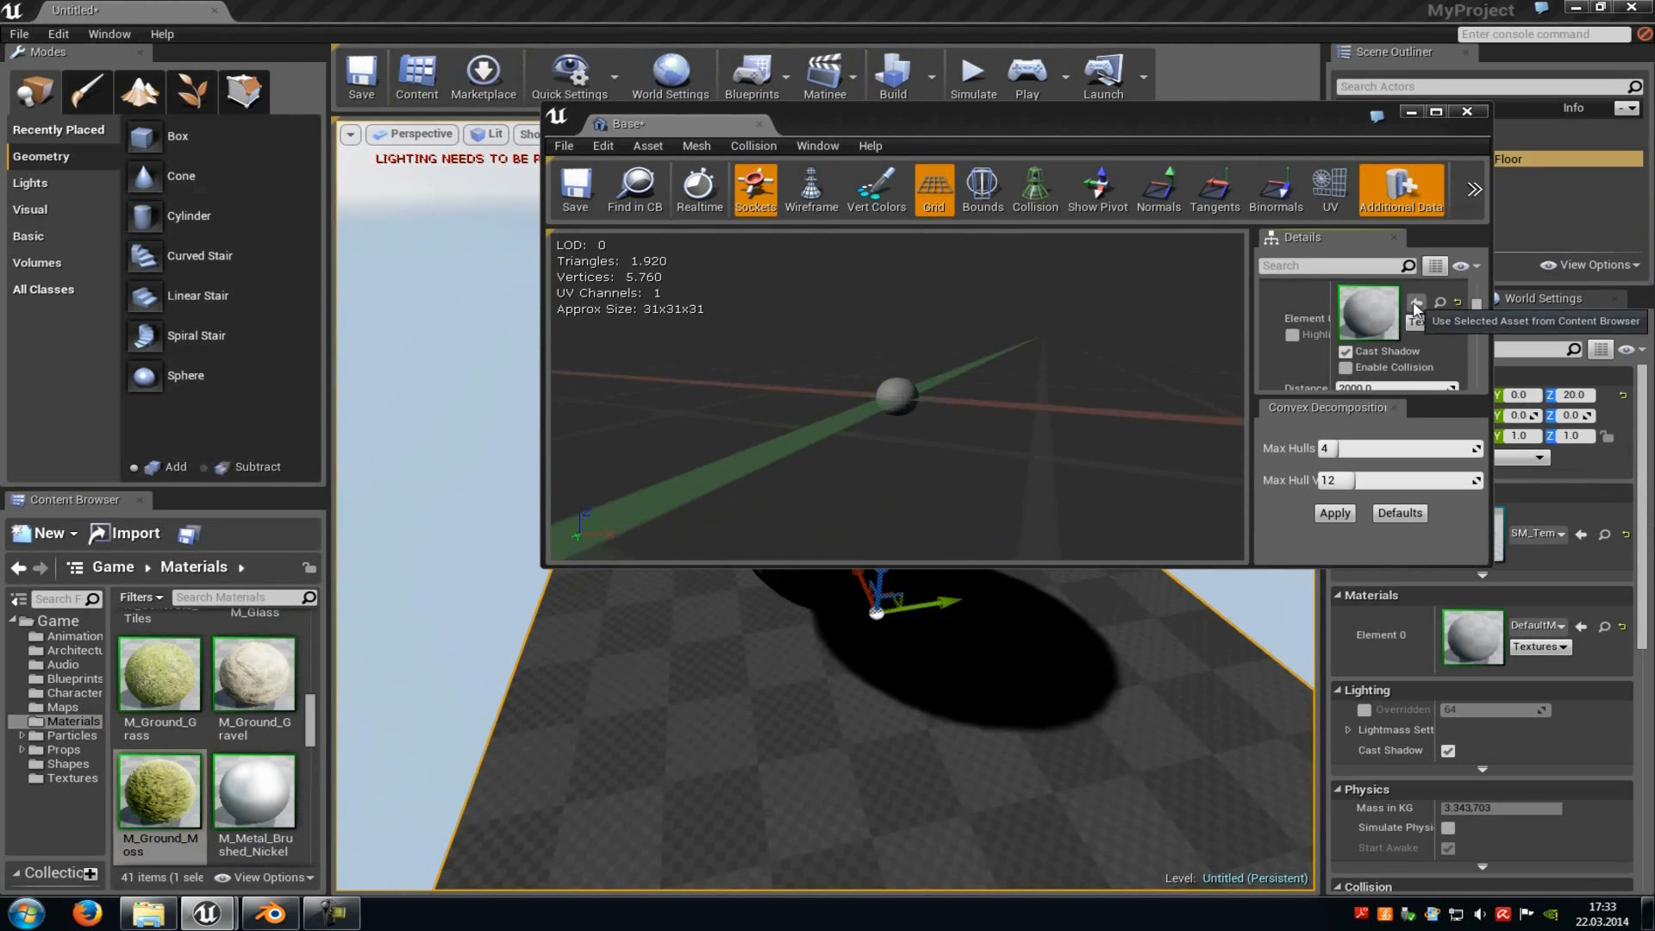
{"action": "left_click", "coordinate": [1435, 111]}
{"action": "scroll", "coordinate": [1534, 244], "scroll_direction": "up", "scroll_amount": 1}
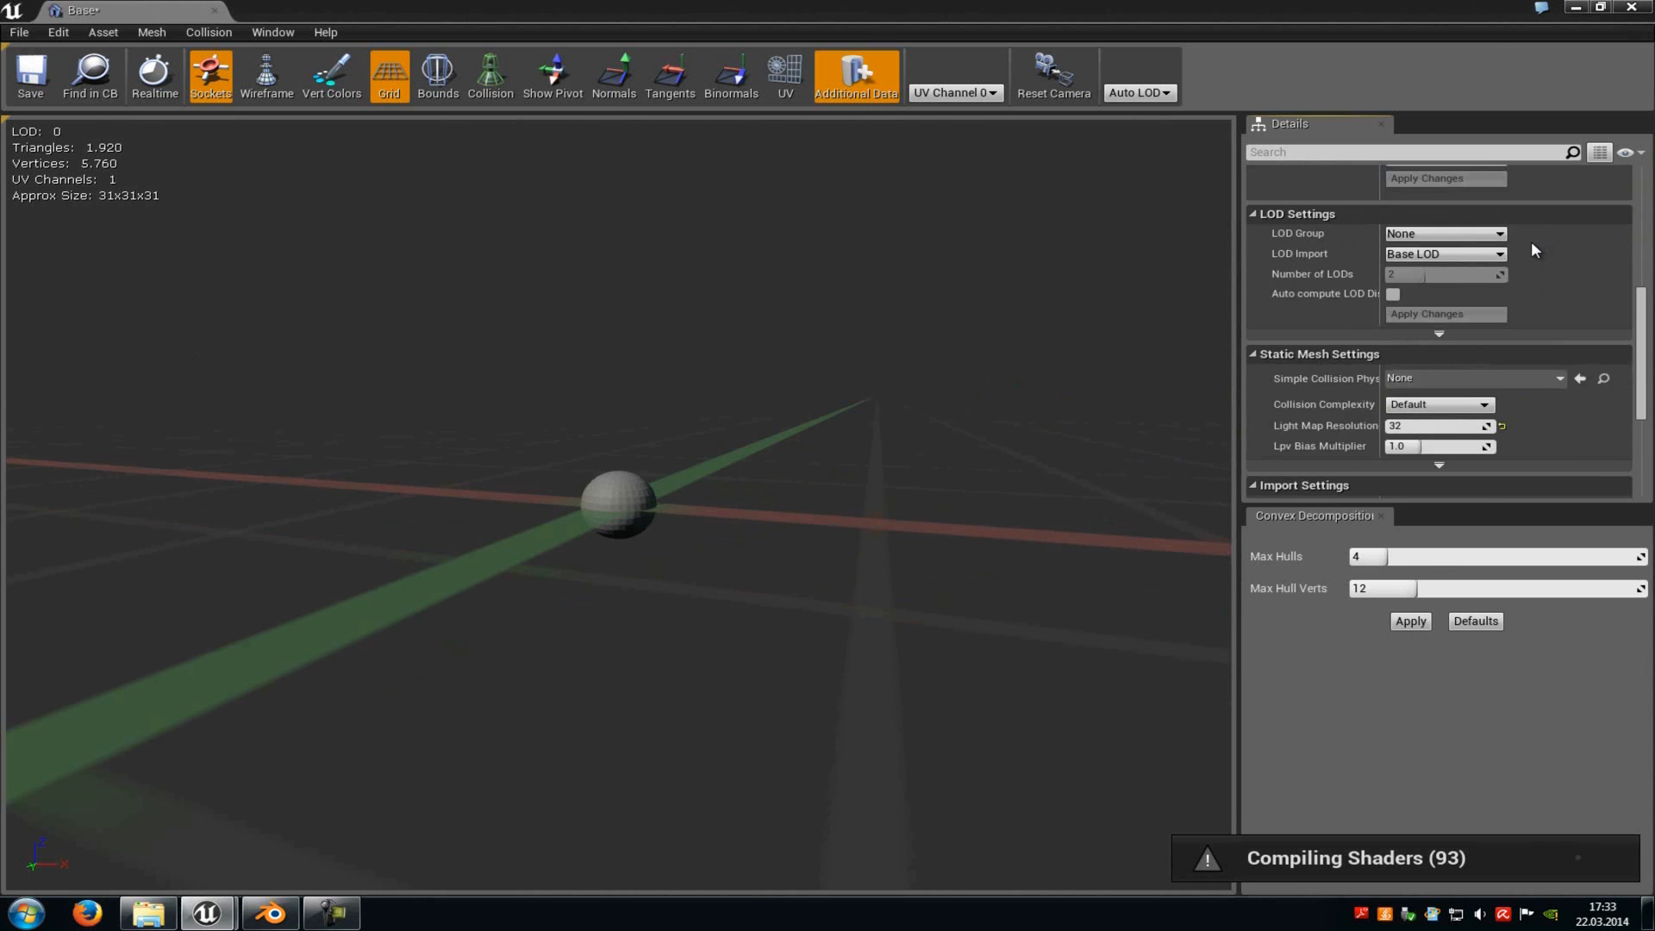
{"action": "scroll", "coordinate": [1532, 241], "scroll_direction": "up", "scroll_amount": 1}
{"action": "scroll", "coordinate": [1529, 242], "scroll_direction": "up", "scroll_amount": 1}
{"action": "scroll", "coordinate": [1518, 236], "scroll_direction": "up", "scroll_amount": 1}
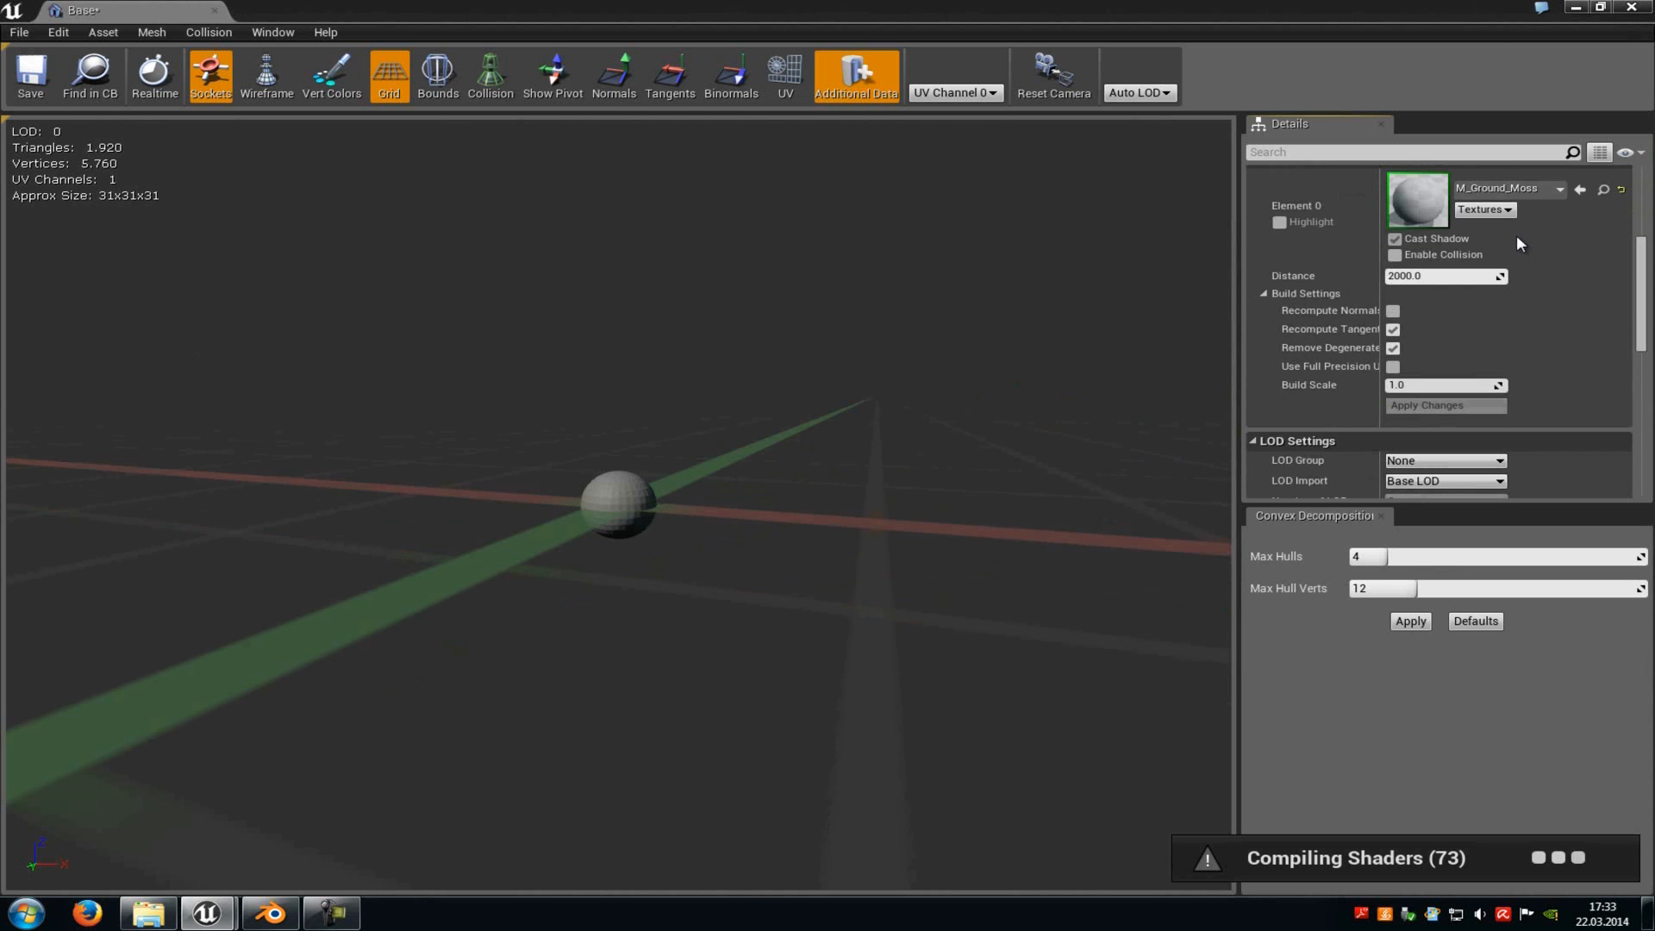
{"action": "scroll", "coordinate": [1515, 235], "scroll_direction": "up", "scroll_amount": 1}
{"action": "scroll", "coordinate": [1510, 241], "scroll_direction": "up", "scroll_amount": 1}
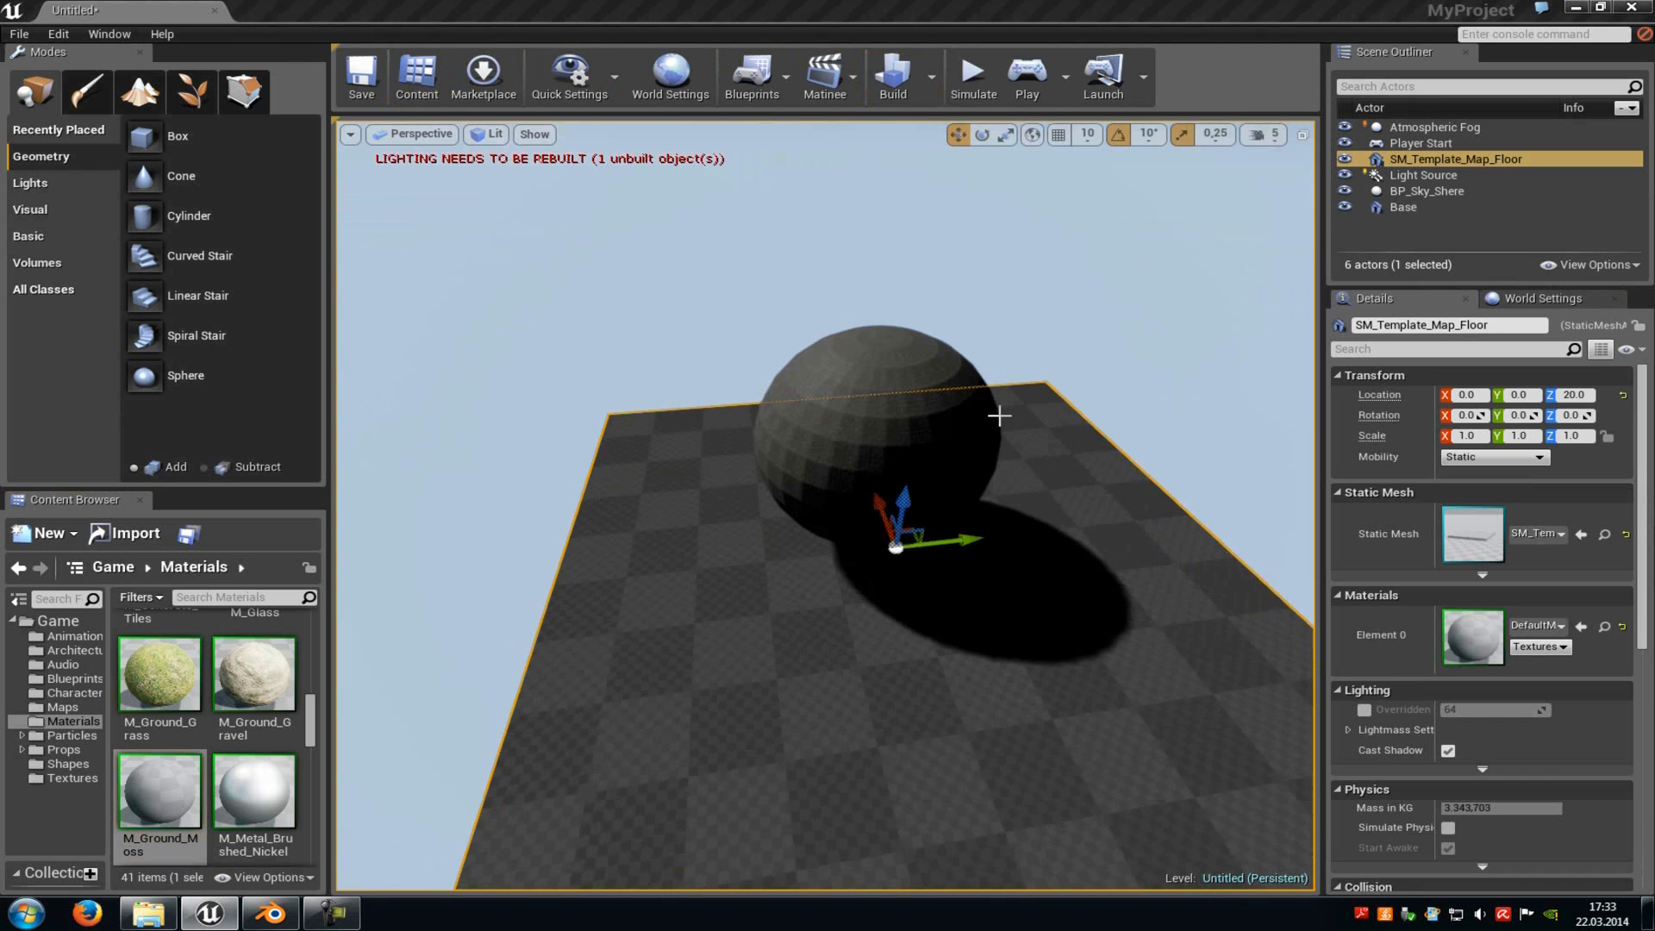
{"action": "scroll", "coordinate": [989, 408], "scroll_direction": "up", "scroll_amount": 2}
{"action": "scroll", "coordinate": [989, 409], "scroll_direction": "up", "scroll_amount": 3}
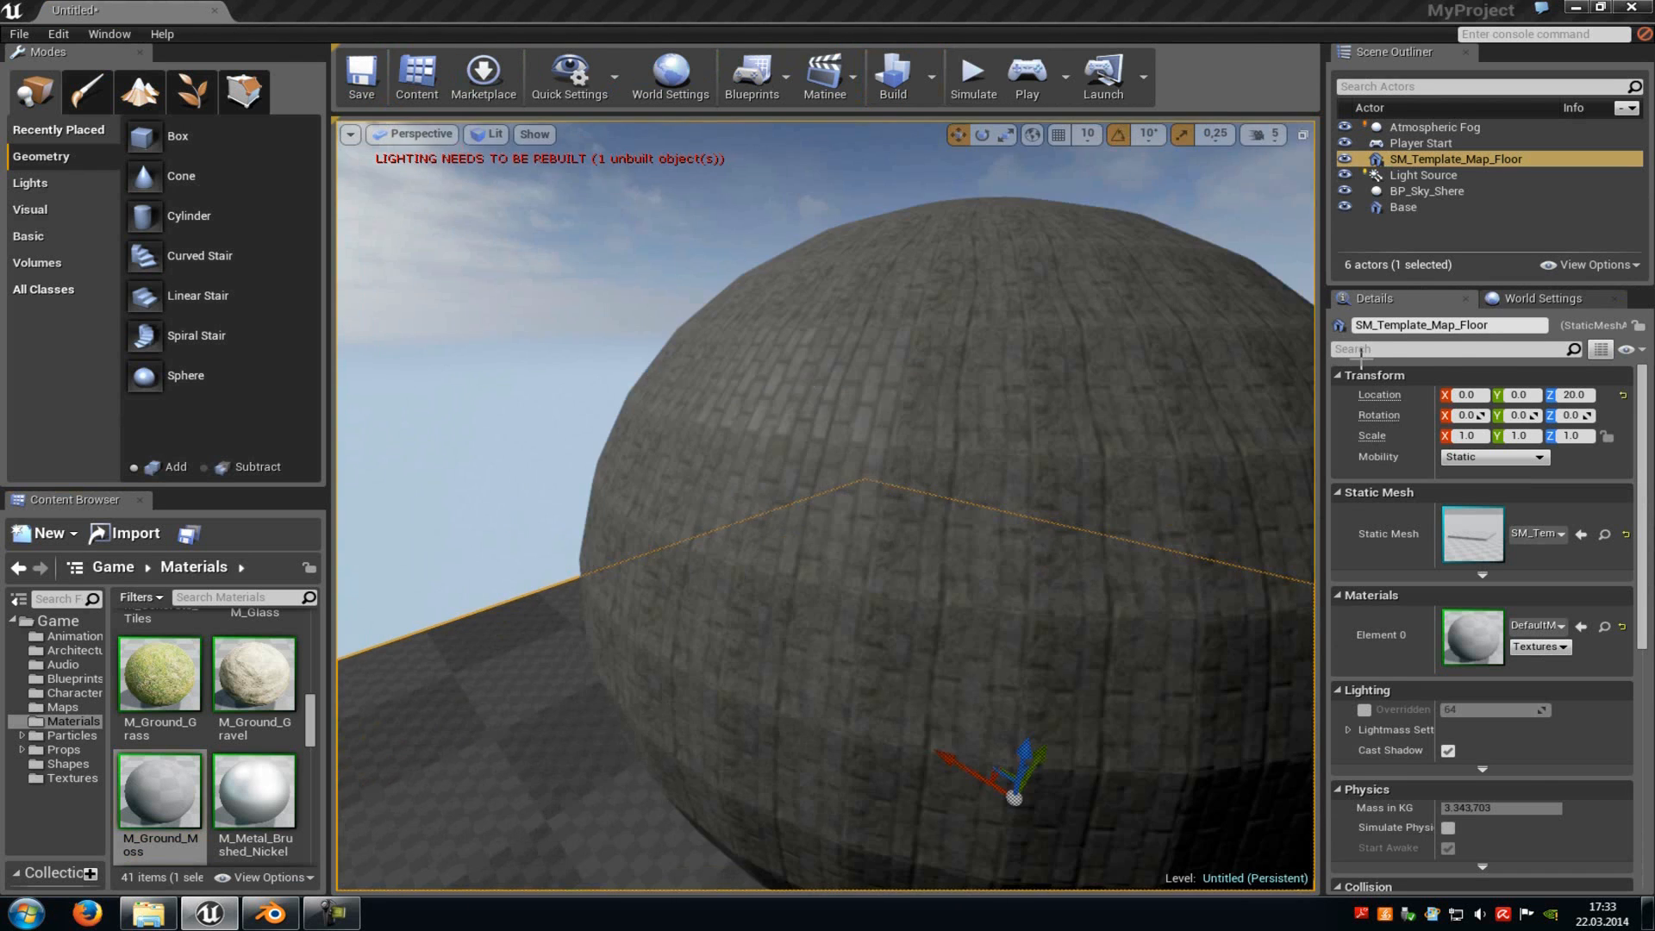
{"action": "scroll", "coordinate": [988, 408], "scroll_direction": "up", "scroll_amount": 2}
{"action": "scroll", "coordinate": [828, 518], "scroll_direction": "down", "scroll_amount": 2}
{"action": "scroll", "coordinate": [829, 518], "scroll_direction": "down", "scroll_amount": 2}
{"action": "scroll", "coordinate": [828, 517], "scroll_direction": "down", "scroll_amount": 2}
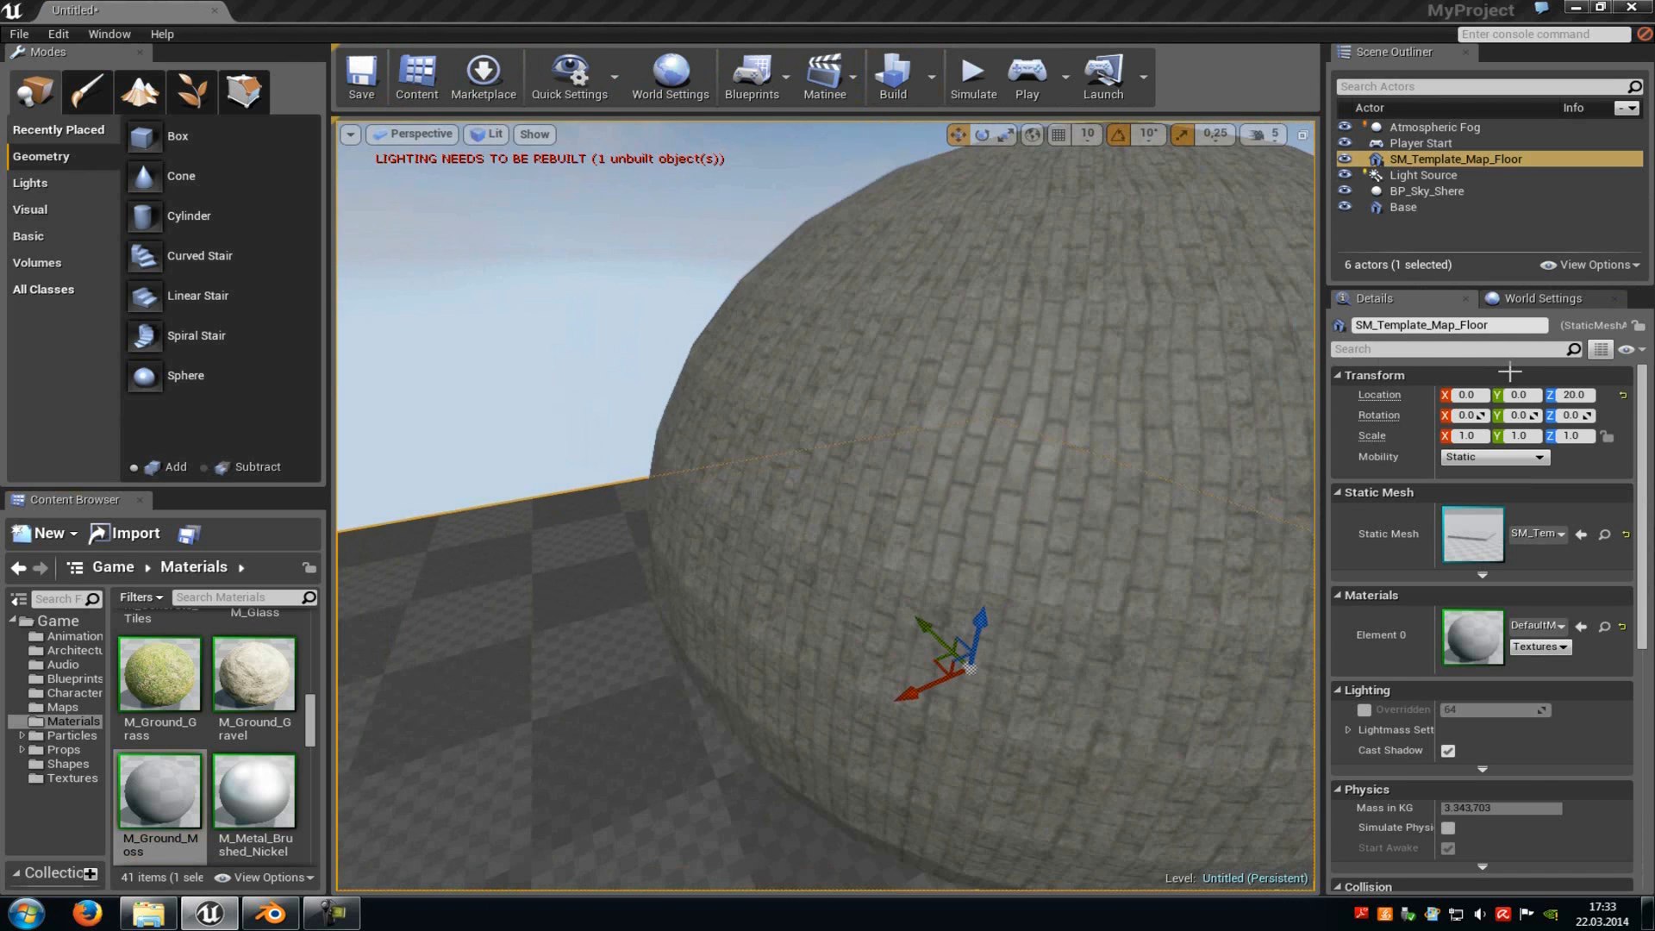
{"action": "scroll", "coordinate": [827, 517], "scroll_direction": "down", "scroll_amount": 3}
{"action": "scroll", "coordinate": [957, 576], "scroll_direction": "down", "scroll_amount": 2}
{"action": "scroll", "coordinate": [957, 576], "scroll_direction": "down", "scroll_amount": 2}
{"action": "scroll", "coordinate": [957, 576], "scroll_direction": "down", "scroll_amount": 1}
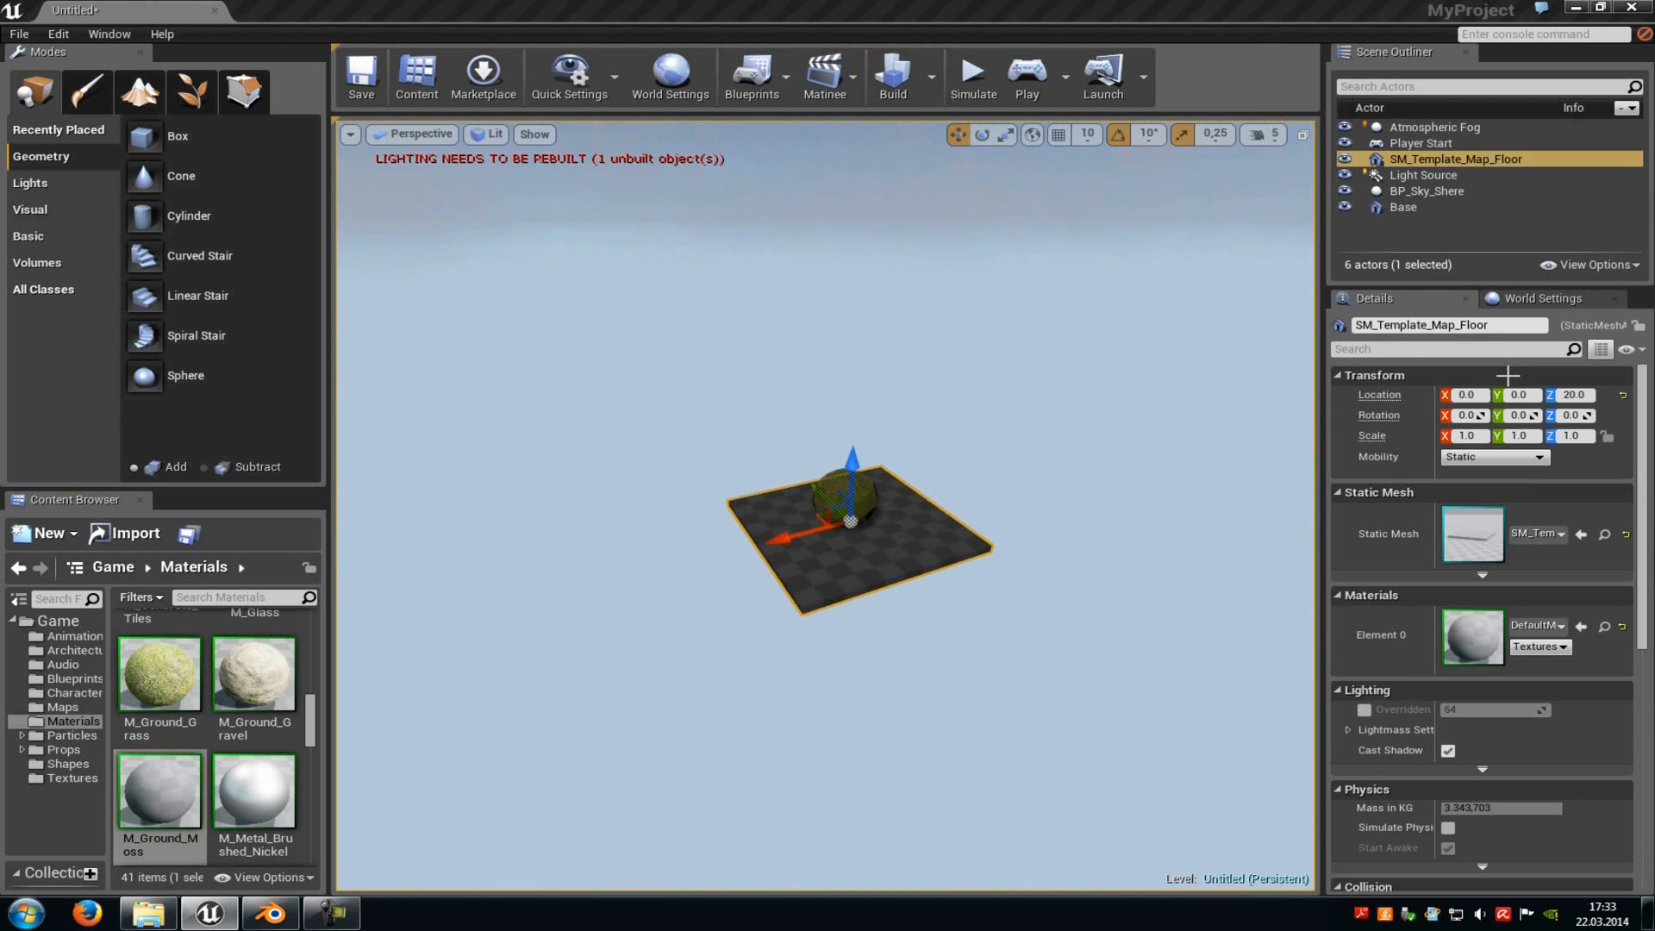
{"action": "left_click", "coordinate": [1088, 474]}
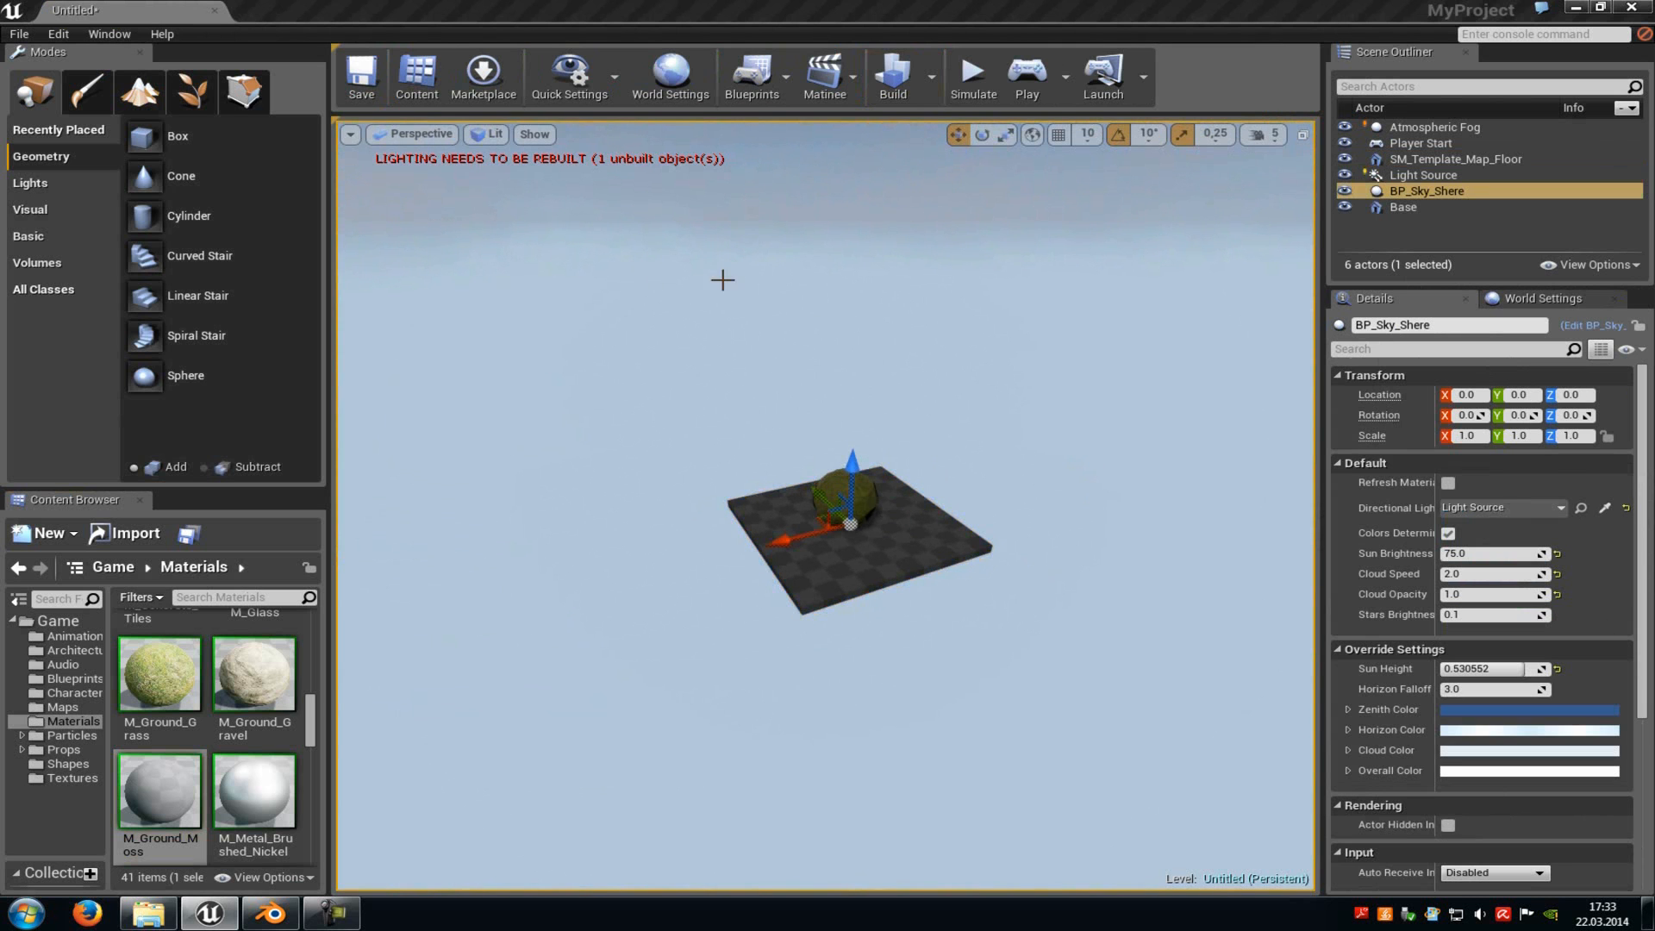
{"action": "left_click", "coordinate": [834, 581]}
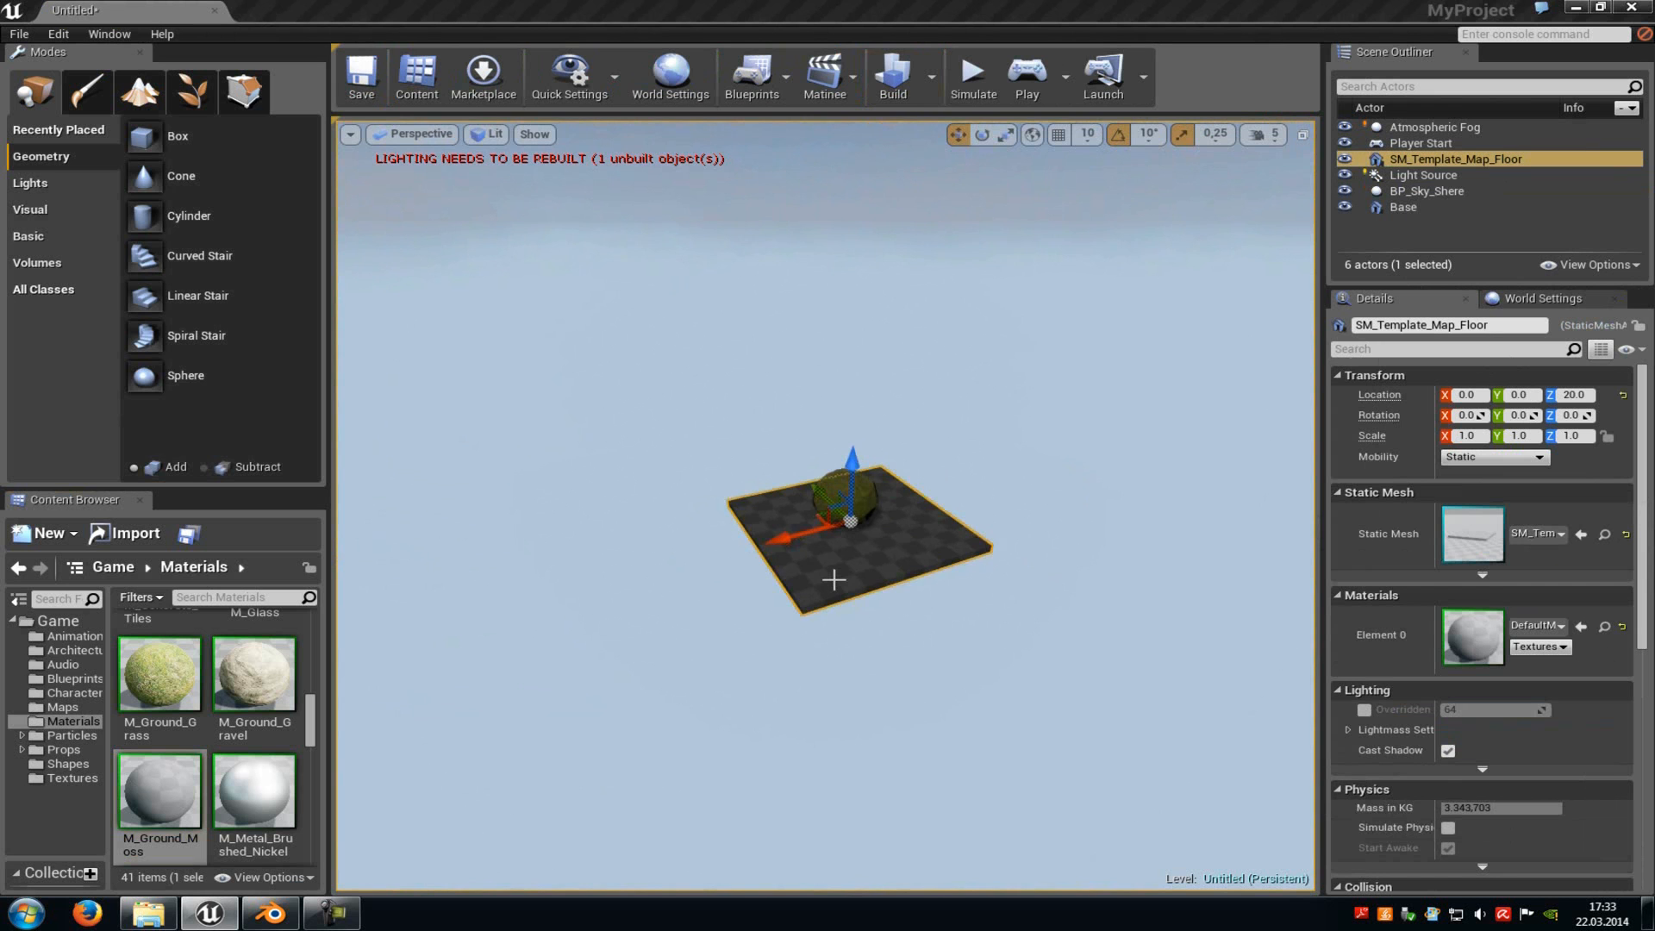
{"action": "key", "text": "f"}
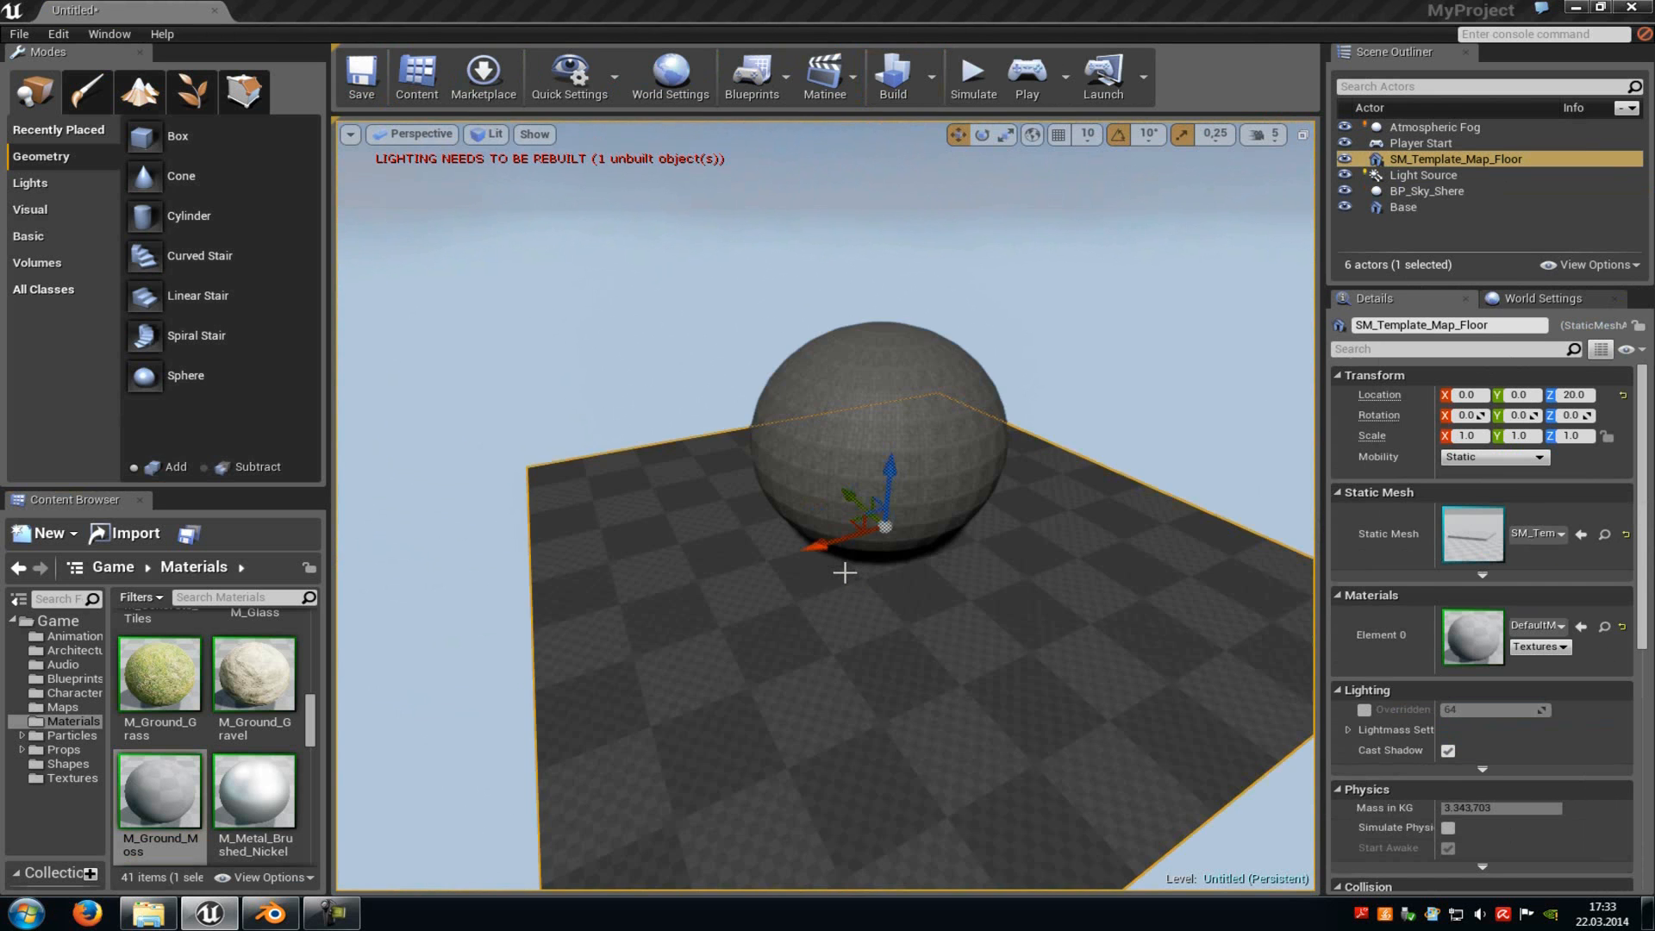
{"action": "scroll", "coordinate": [929, 423], "scroll_direction": "up", "scroll_amount": 2}
{"action": "scroll", "coordinate": [930, 440], "scroll_direction": "up", "scroll_amount": 2}
{"action": "scroll", "coordinate": [950, 569], "scroll_direction": "up", "scroll_amount": 1}
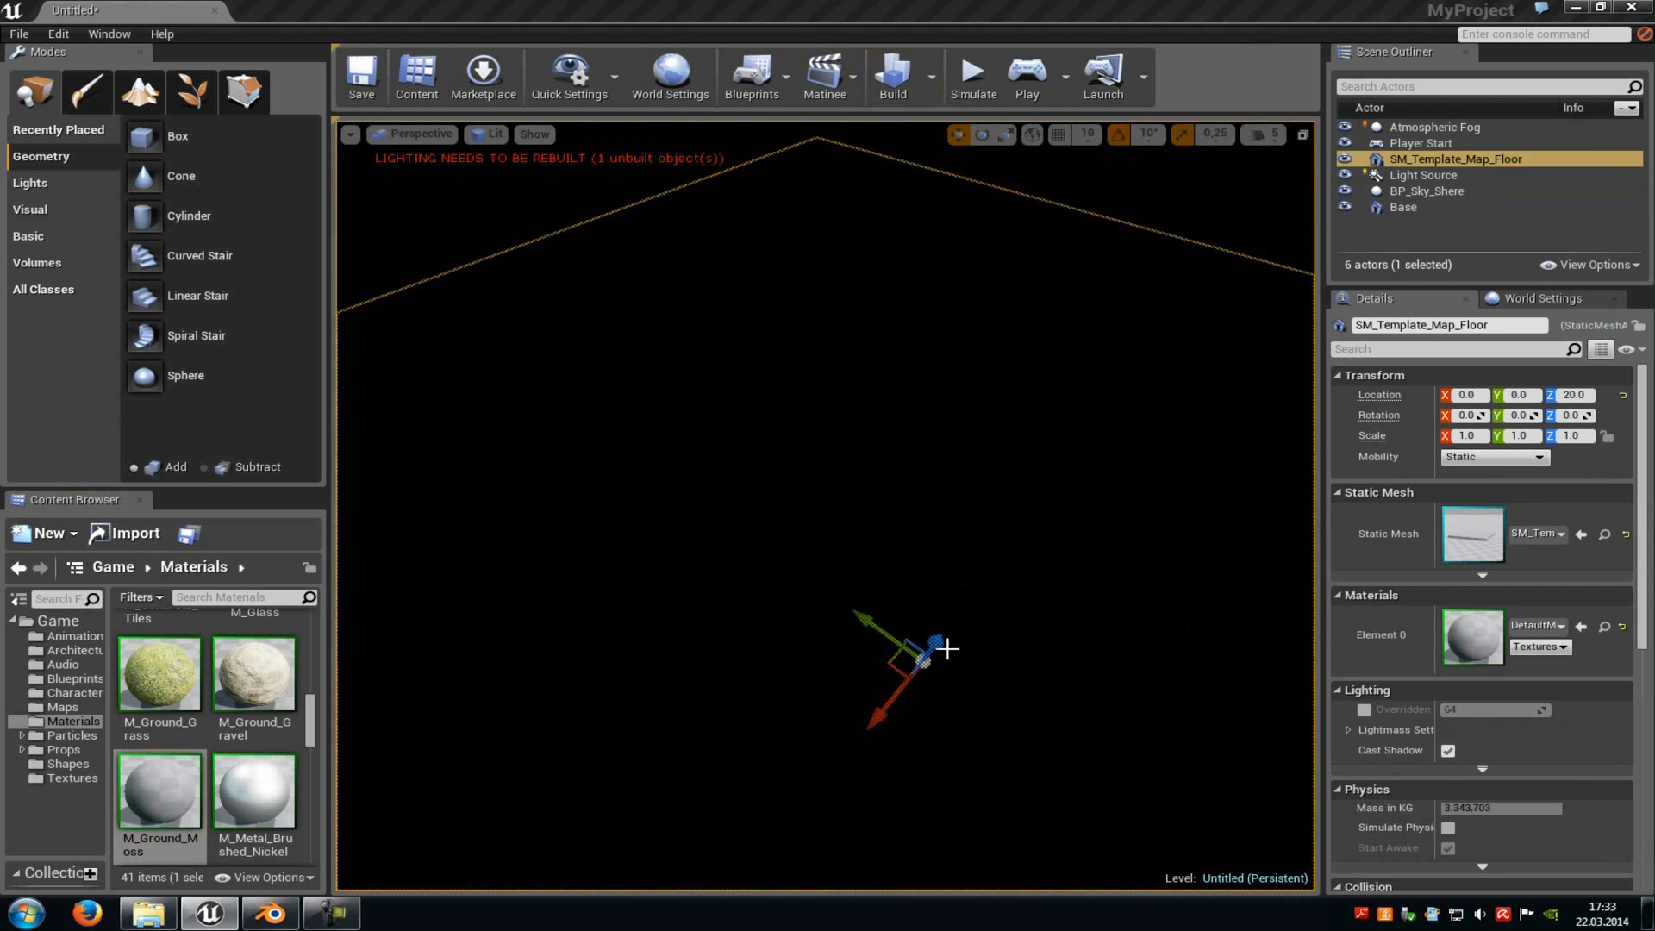
{"action": "scroll", "coordinate": [934, 652], "scroll_direction": "up", "scroll_amount": 1}
{"action": "scroll", "coordinate": [935, 653], "scroll_direction": "down", "scroll_amount": 3}
{"action": "scroll", "coordinate": [1004, 622], "scroll_direction": "down", "scroll_amount": 3}
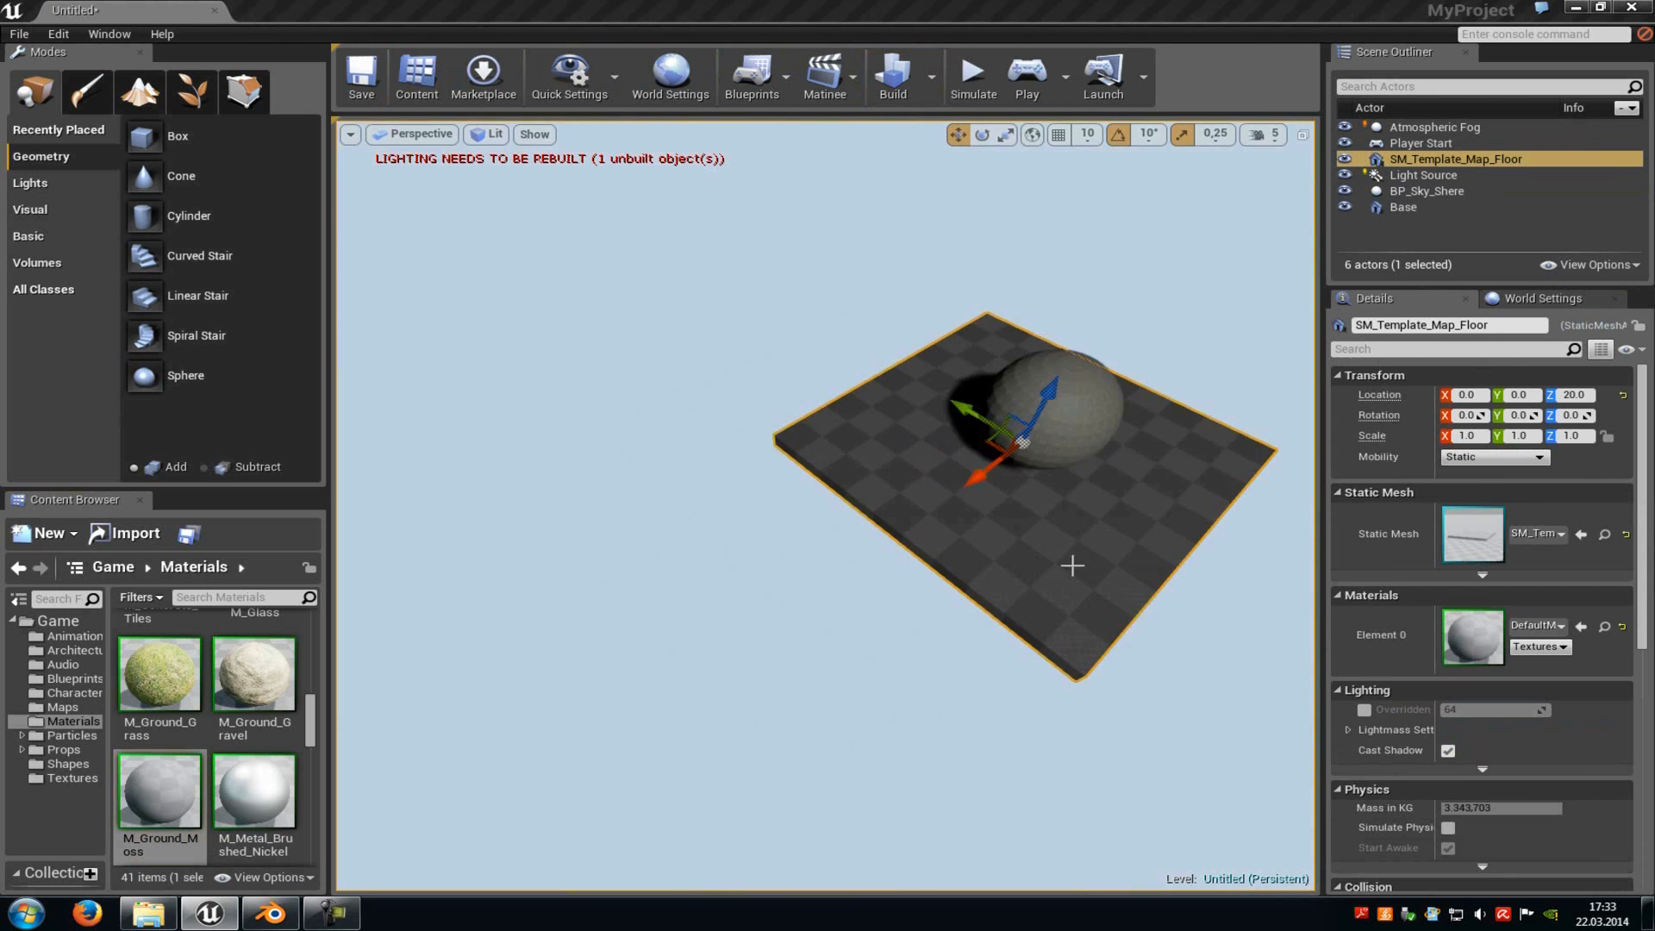
{"action": "scroll", "coordinate": [1073, 565], "scroll_direction": "down", "scroll_amount": 1}
{"action": "scroll", "coordinate": [1061, 556], "scroll_direction": "up", "scroll_amount": 2}
{"action": "scroll", "coordinate": [1036, 520], "scroll_direction": "up", "scroll_amount": 2}
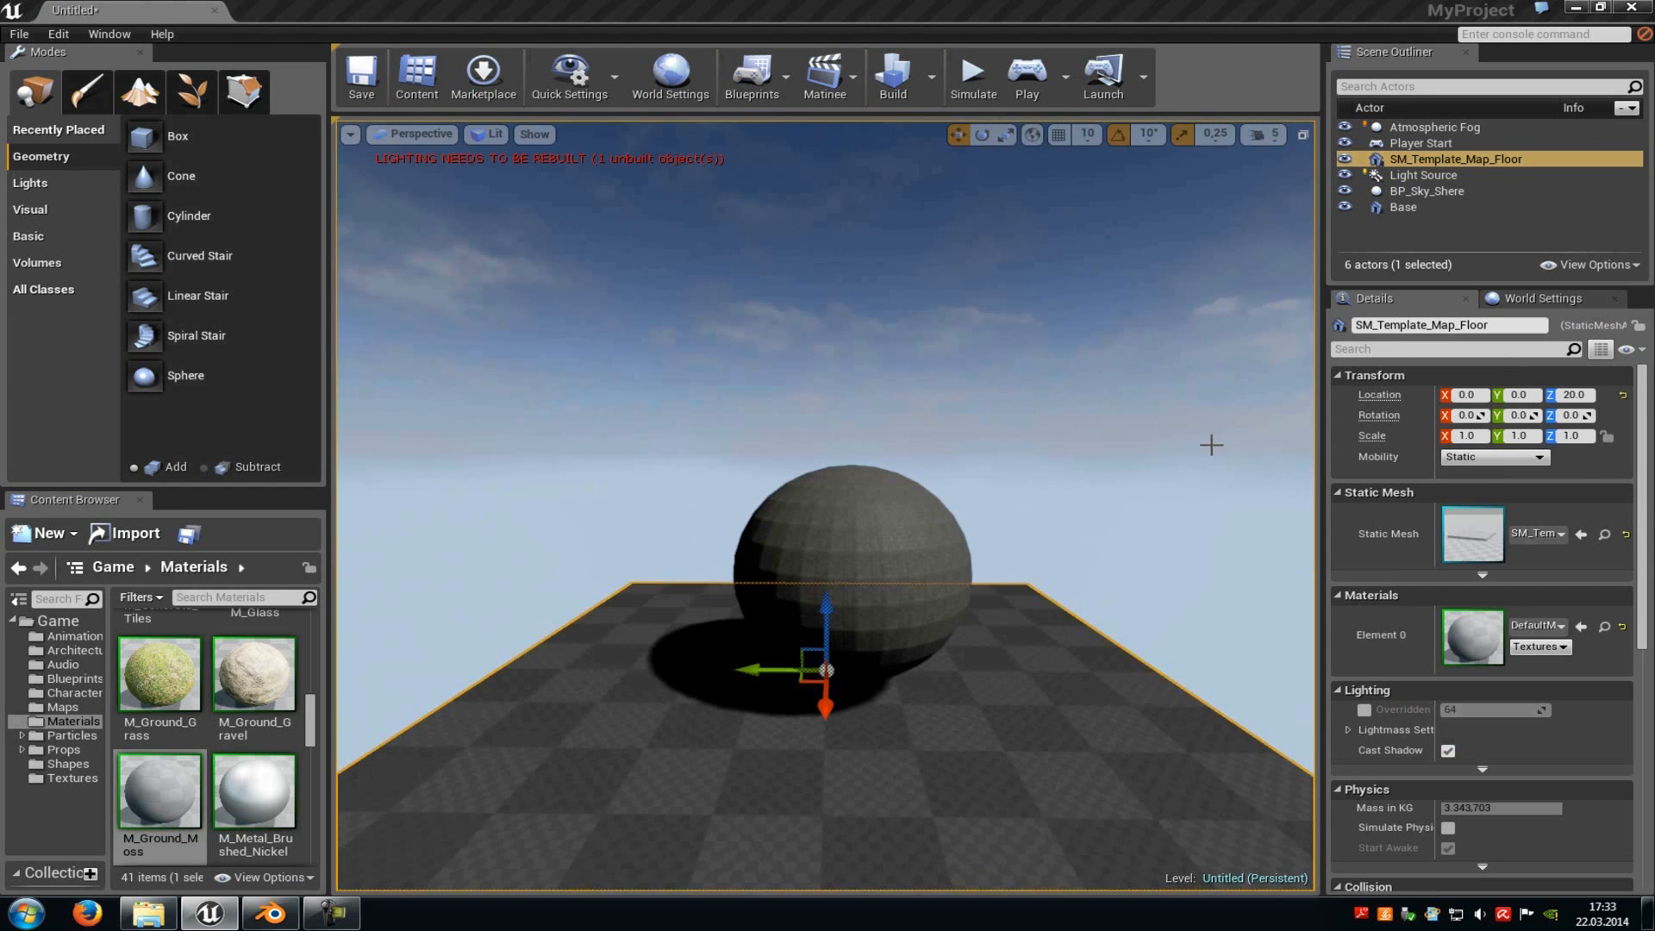
{"action": "scroll", "coordinate": [1212, 445], "scroll_direction": "down", "scroll_amount": 3}
{"action": "scroll", "coordinate": [1087, 454], "scroll_direction": "down", "scroll_amount": 1}
{"action": "scroll", "coordinate": [1086, 440], "scroll_direction": "up", "scroll_amount": 6}
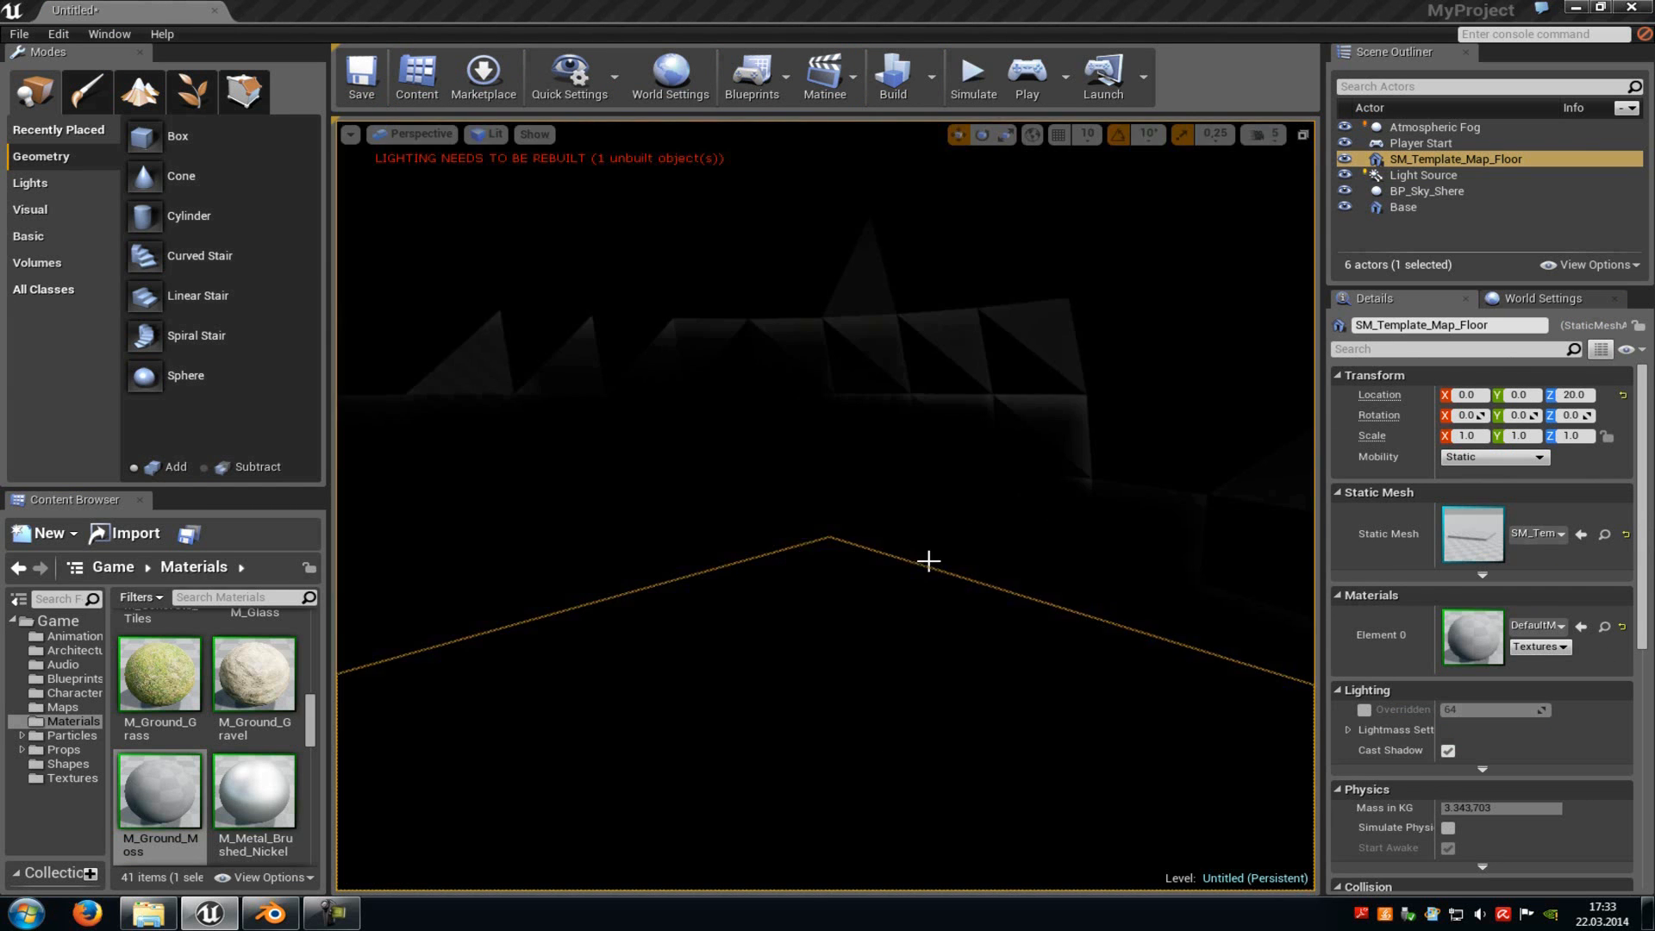
{"action": "scroll", "coordinate": [929, 562], "scroll_direction": "down", "scroll_amount": 2}
{"action": "scroll", "coordinate": [828, 583], "scroll_direction": "down", "scroll_amount": 2}
{"action": "scroll", "coordinate": [953, 593], "scroll_direction": "down", "scroll_amount": 1}
{"action": "scroll", "coordinate": [1089, 489], "scroll_direction": "down", "scroll_amount": 1}
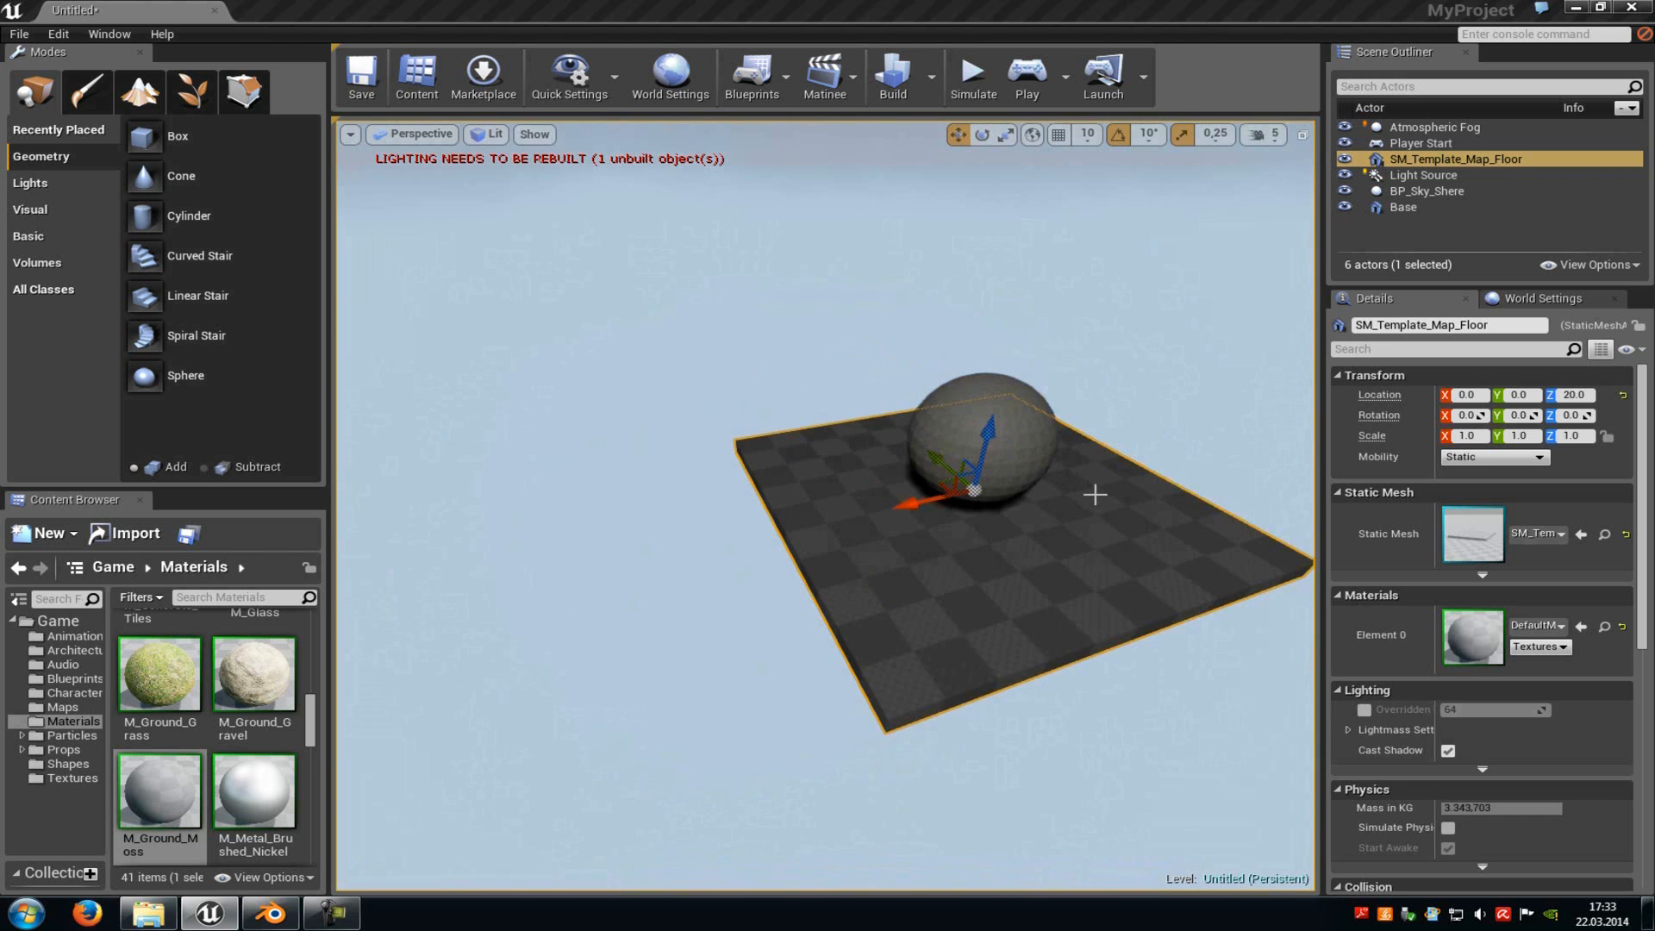
{"action": "scroll", "coordinate": [1095, 494], "scroll_direction": "up", "scroll_amount": 2}
{"action": "scroll", "coordinate": [1074, 484], "scroll_direction": "up", "scroll_amount": 3}
{"action": "scroll", "coordinate": [698, 479], "scroll_direction": "up", "scroll_amount": 3}
{"action": "scroll", "coordinate": [673, 479], "scroll_direction": "down", "scroll_amount": 5}
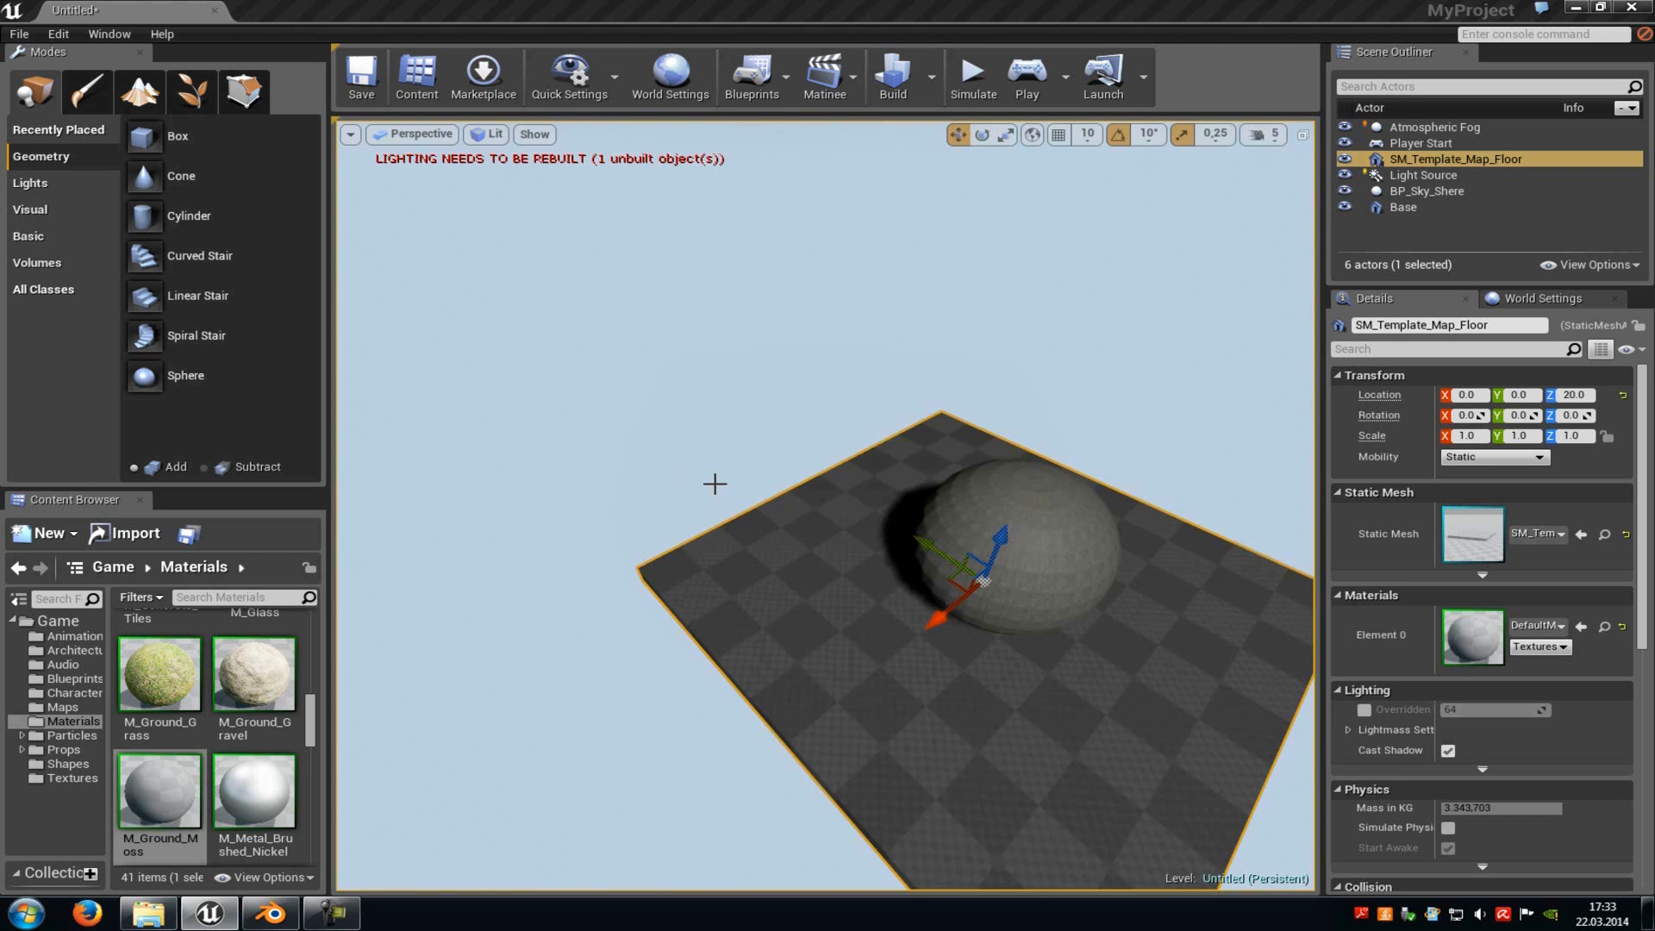
{"action": "scroll", "coordinate": [1189, 704], "scroll_direction": "down", "scroll_amount": 2}
{"action": "scroll", "coordinate": [1222, 673], "scroll_direction": "down", "scroll_amount": 1}
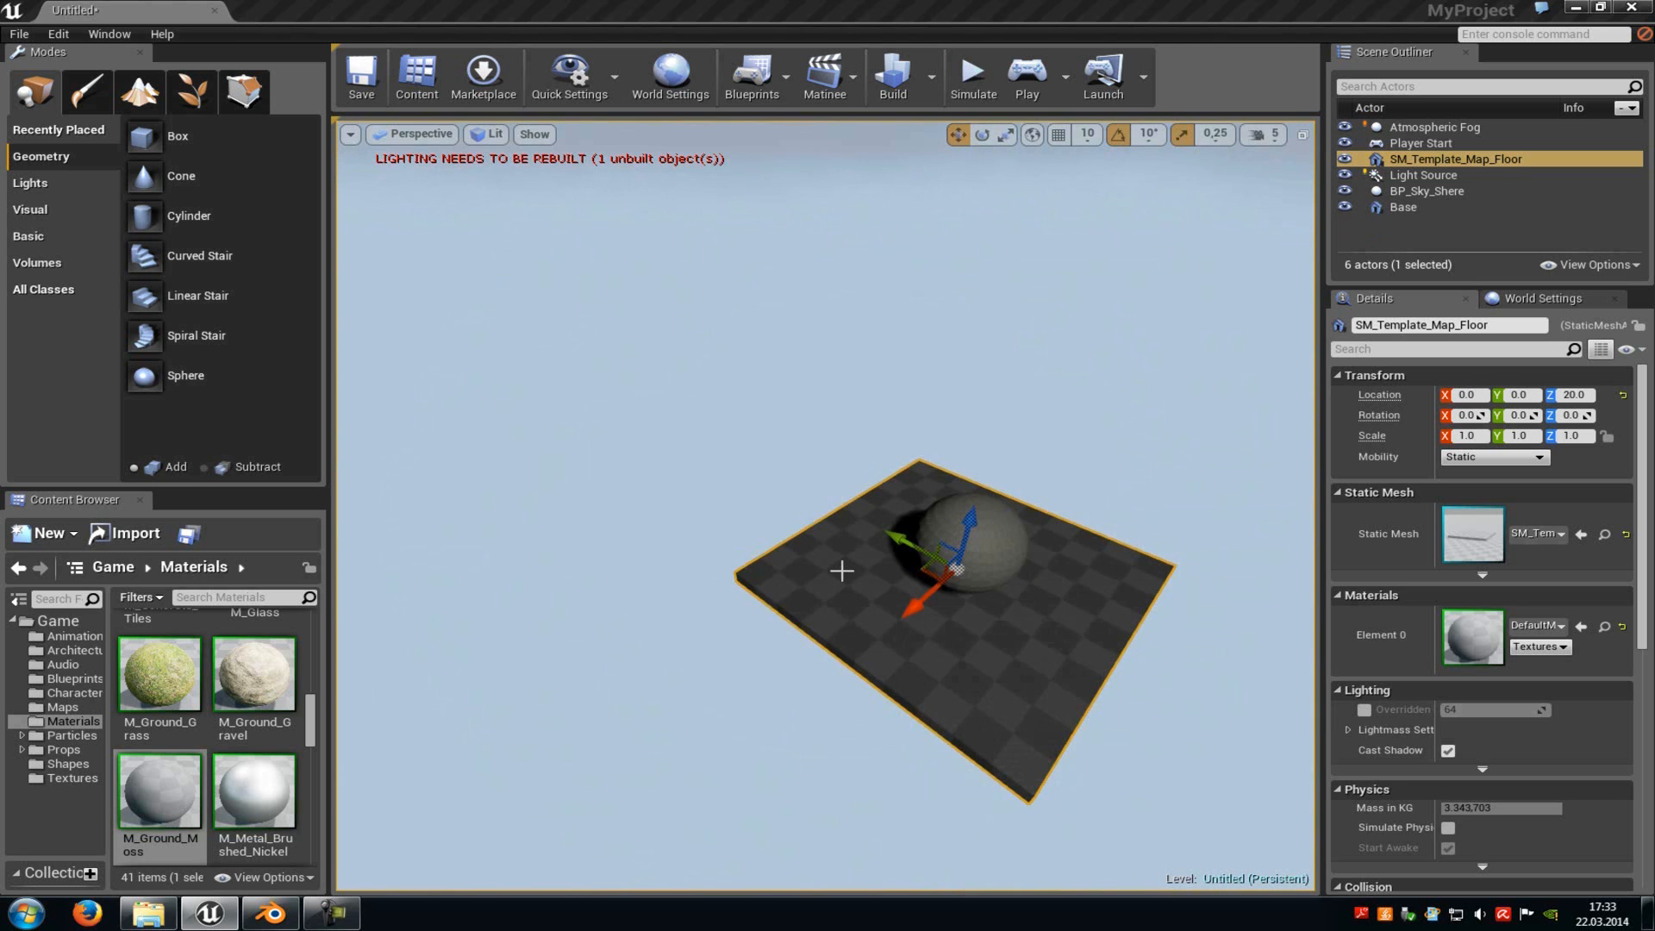